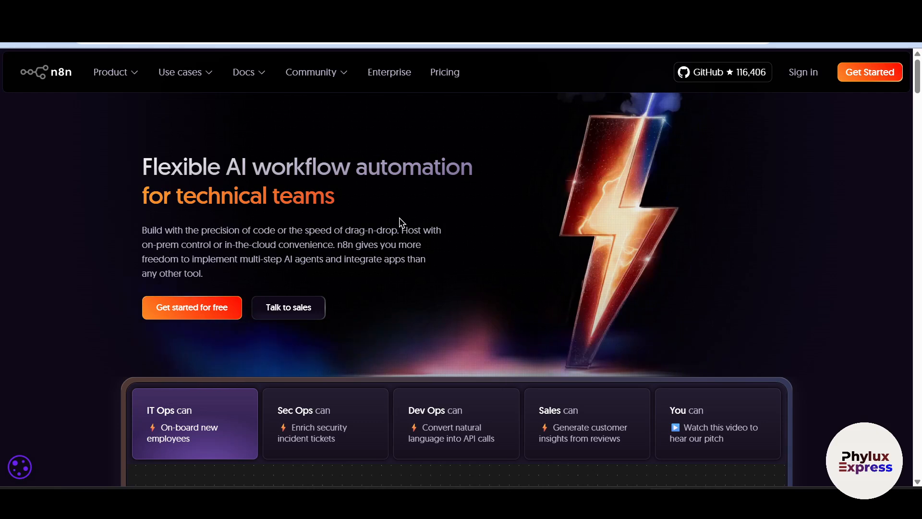
scroll(443, 247, down, 1)
scroll(442, 247, up, 1)
scroll(344, 292, down, 3)
scroll(369, 287, up, 3)
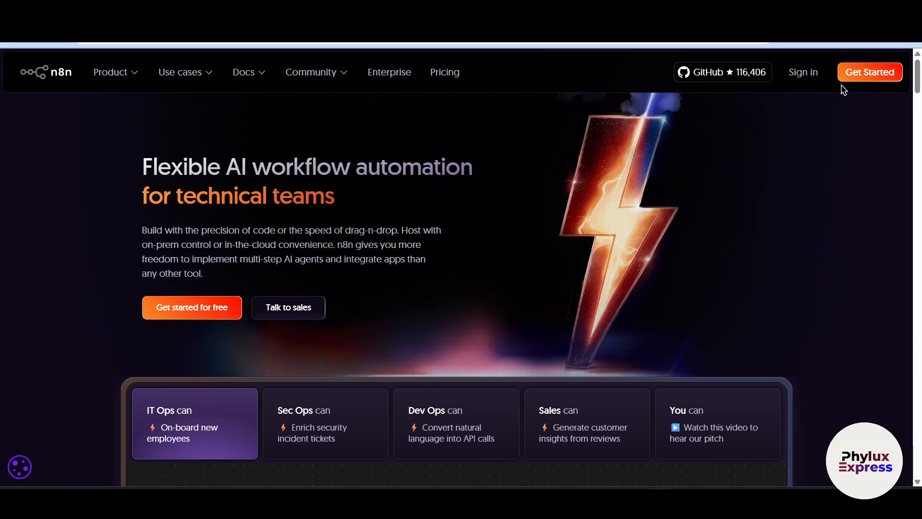
Open the sign-up form for a new n8n account and review its fields down to the free 14-day trial option
click(868, 73)
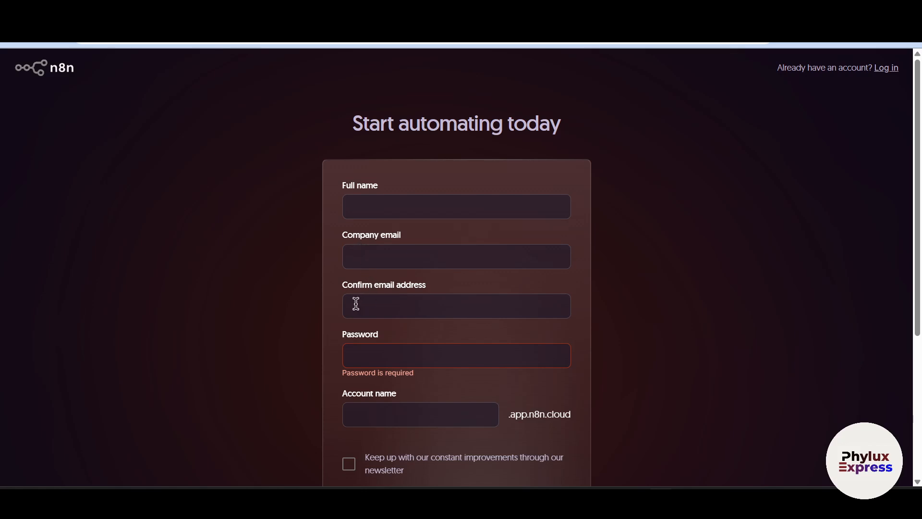
scroll(557, 281, down, 2)
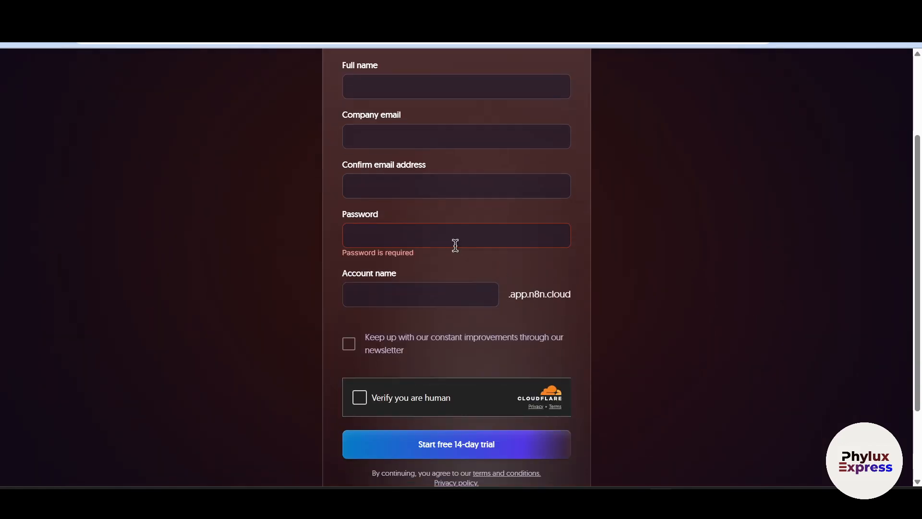
scroll(358, 343, down, 1)
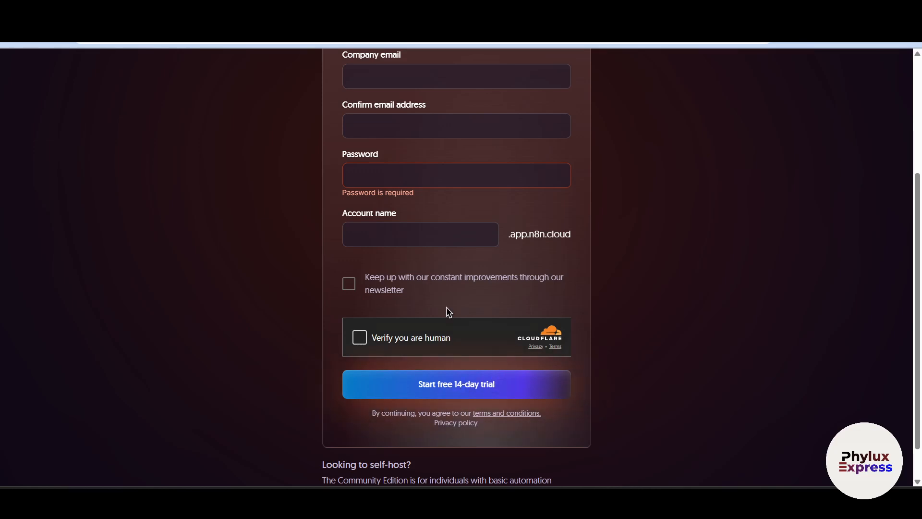
scroll(283, 368, up, 4)
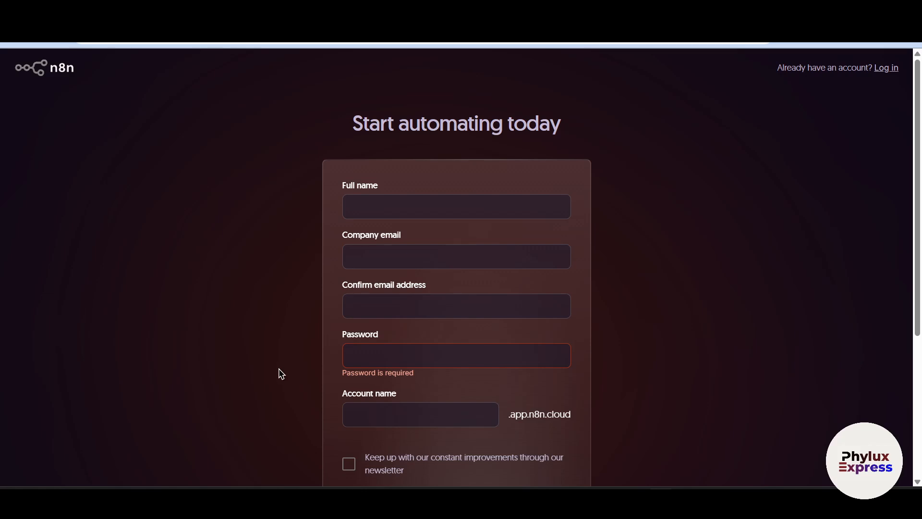
scroll(257, 378, down, 2)
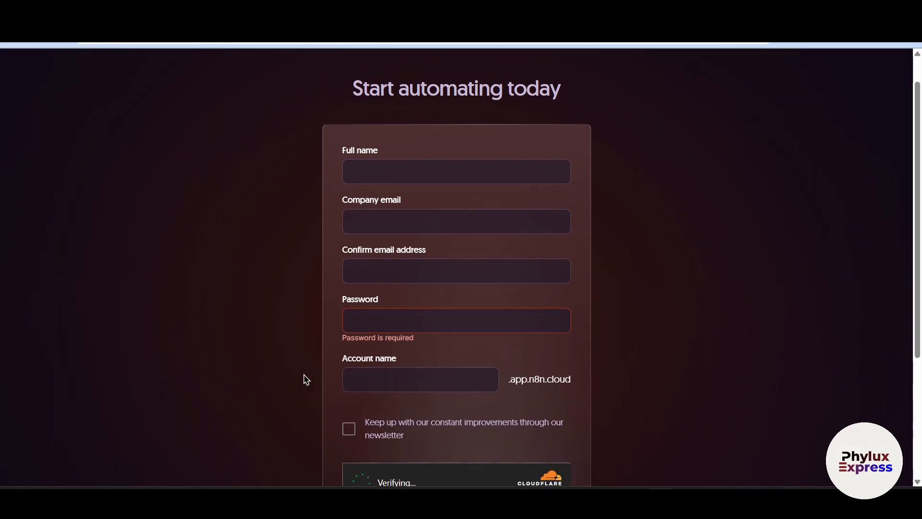
scroll(305, 379, up, 2)
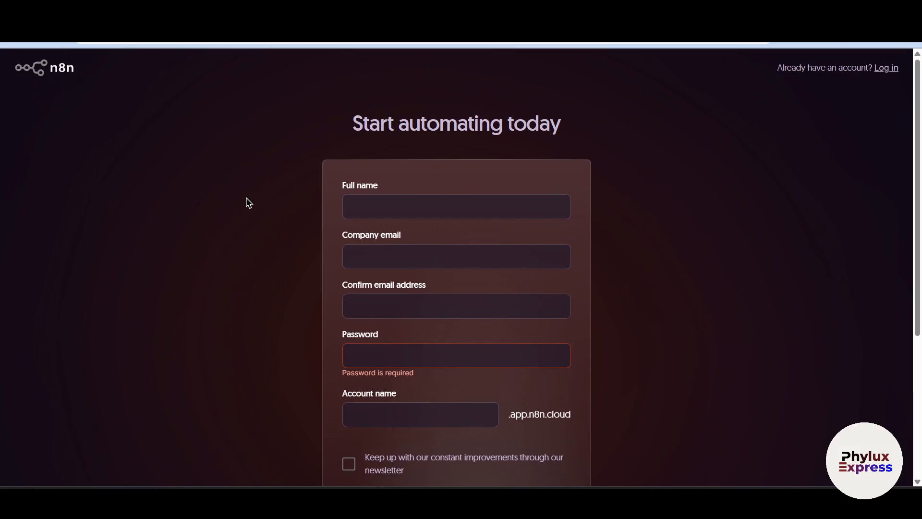
Leave the sign-up form, return to the n8n home page and open the pricing page
click(59, 71)
click(14, 33)
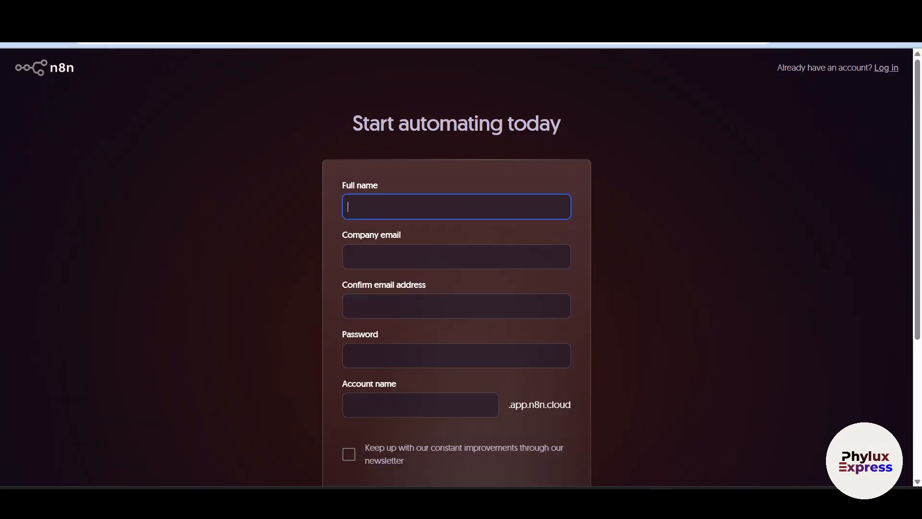
click(14, 33)
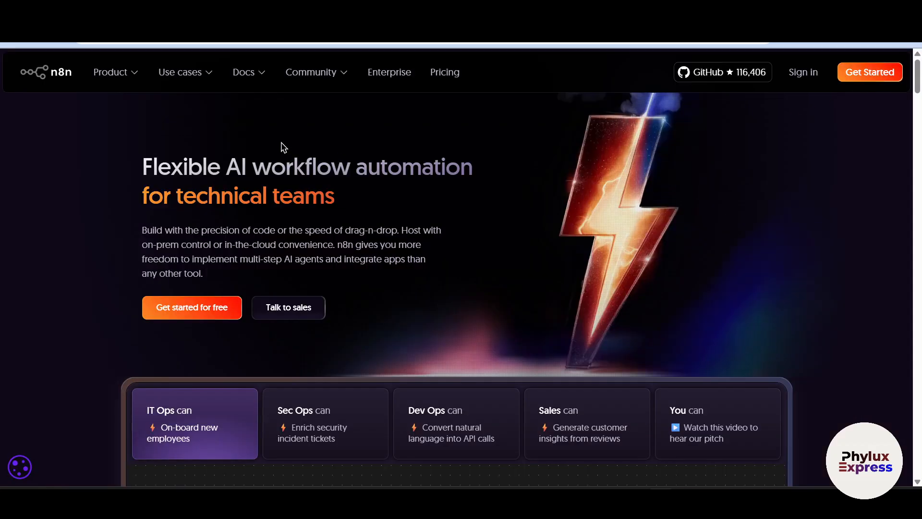
click(439, 72)
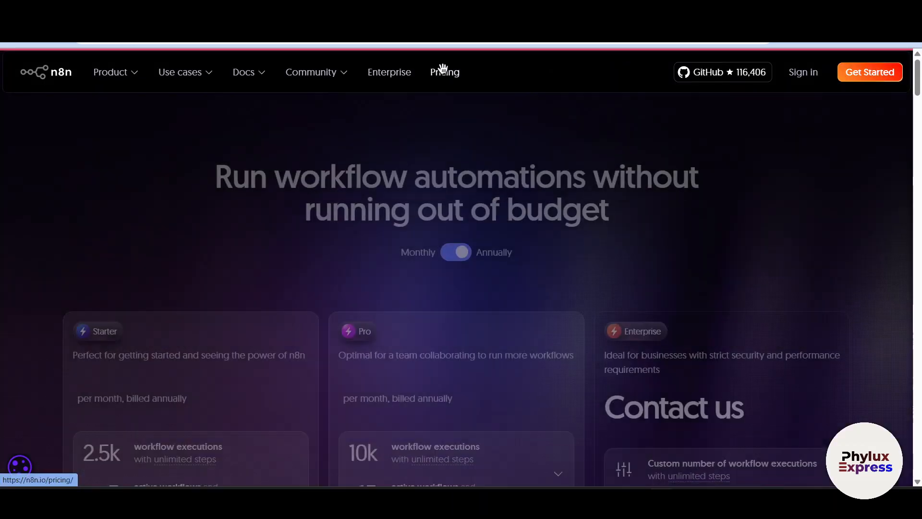
Compare the prices, execution limits and included features of the Starter, Pro and Enterprise plans
scroll(331, 345, down, 3)
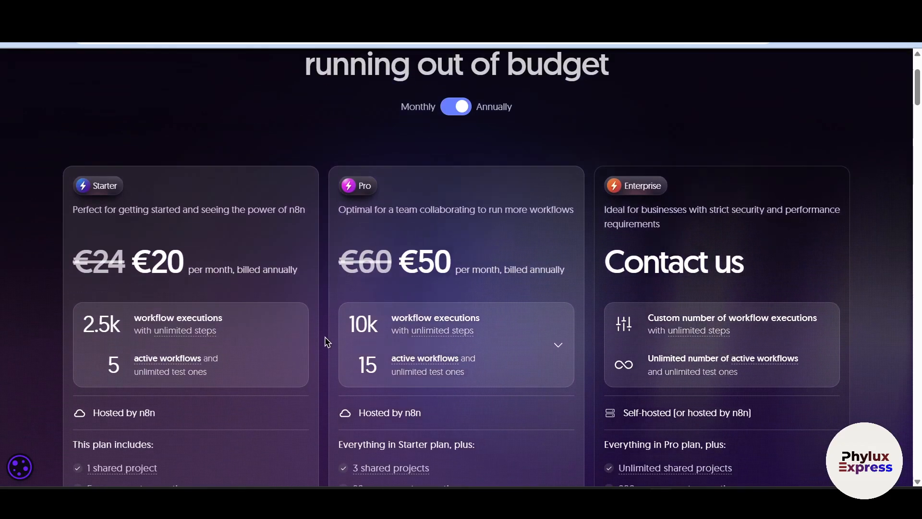
scroll(327, 342, down, 1)
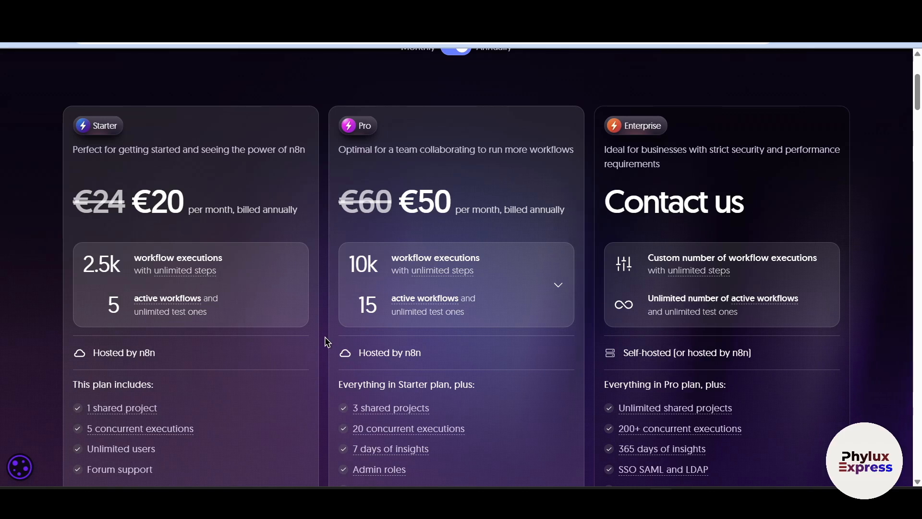
scroll(329, 339, down, 1)
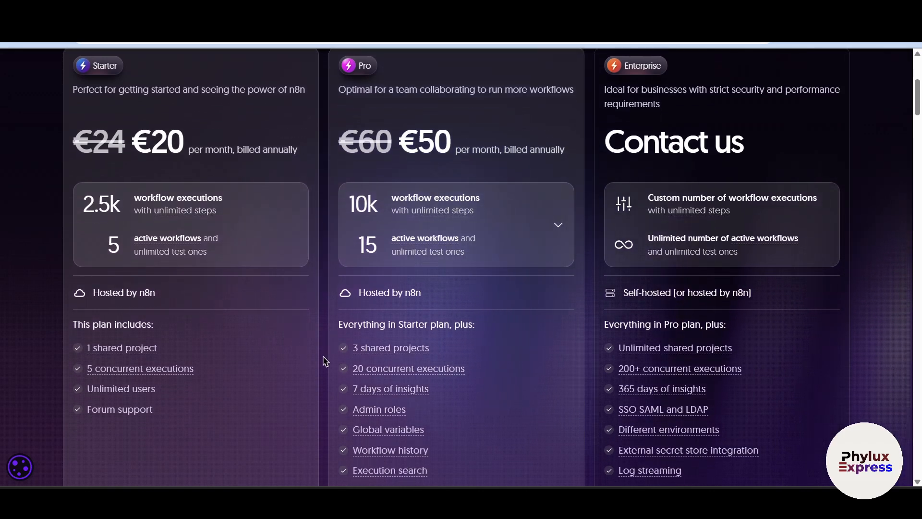
scroll(330, 343, up, 2)
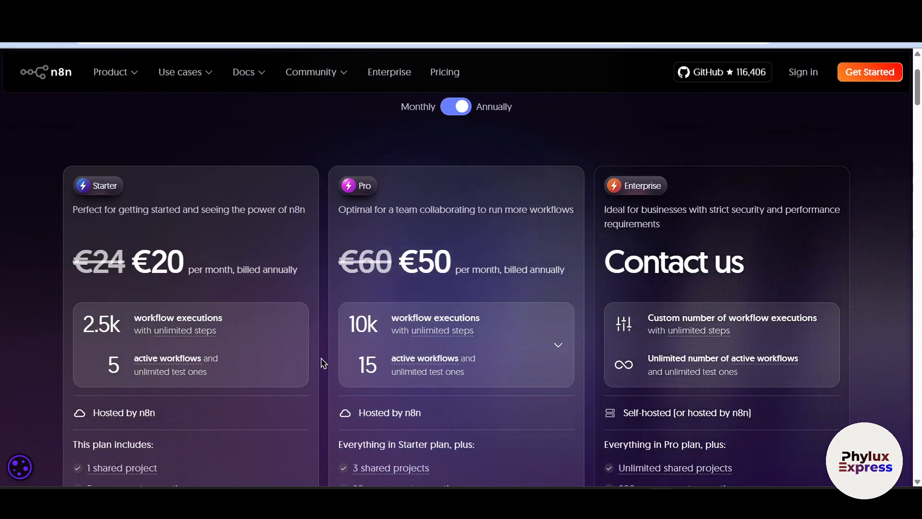
scroll(319, 361, down, 1)
scroll(315, 356, up, 1)
drag(73, 262, 272, 277)
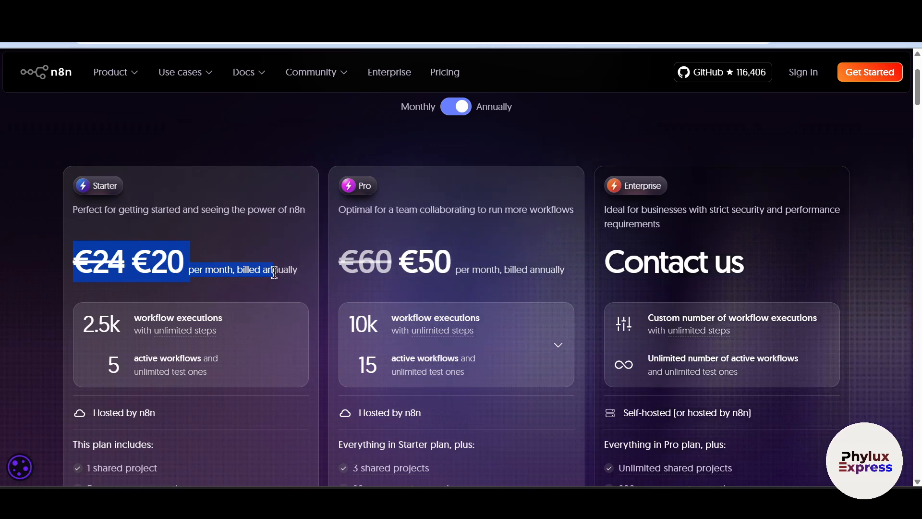
drag(393, 268, 503, 269)
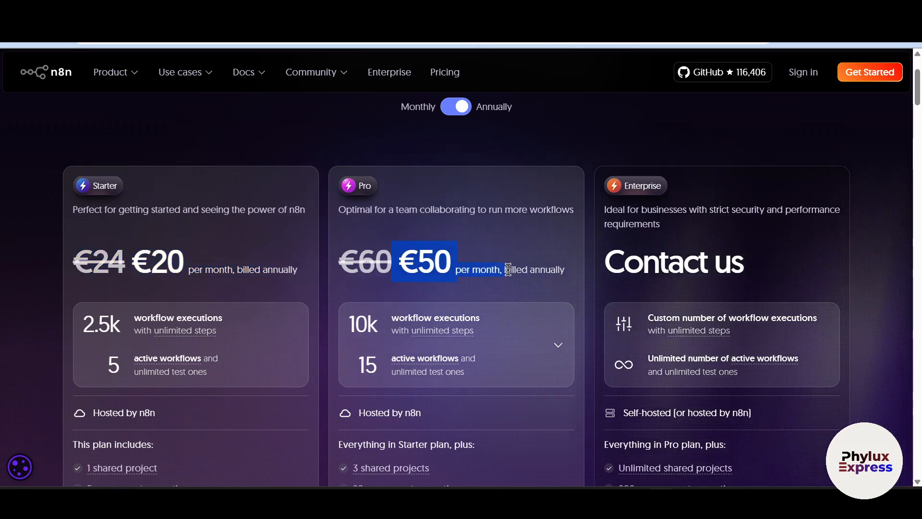
scroll(639, 278, up, 1)
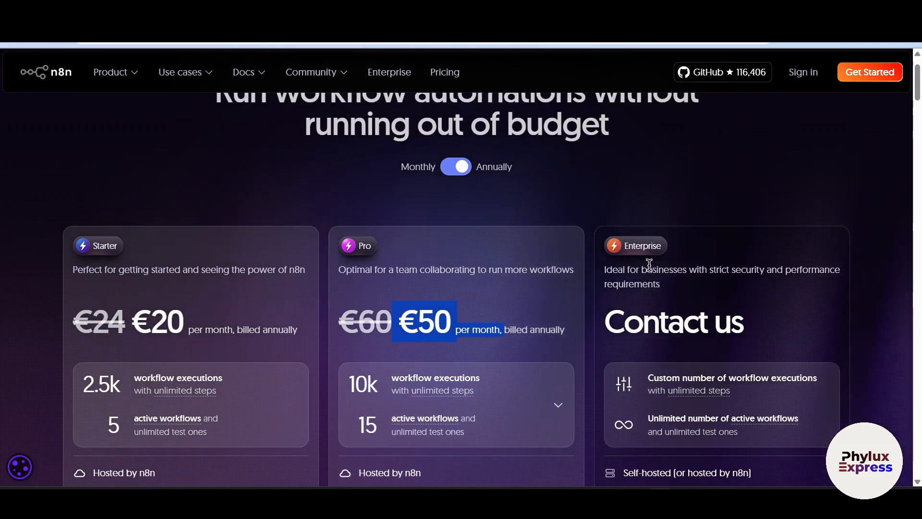
scroll(651, 274, down, 2)
drag(643, 198, 607, 198)
scroll(691, 302, down, 2)
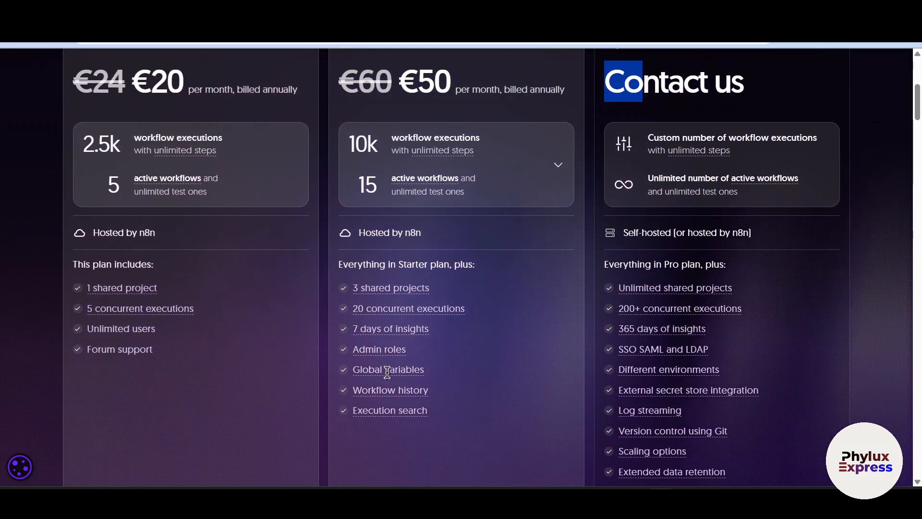
scroll(388, 385, up, 3)
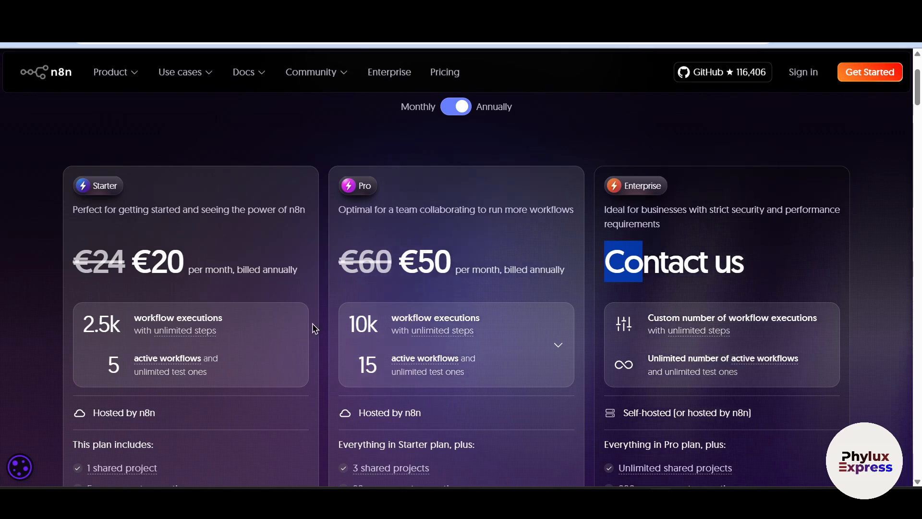
scroll(312, 316, up, 3)
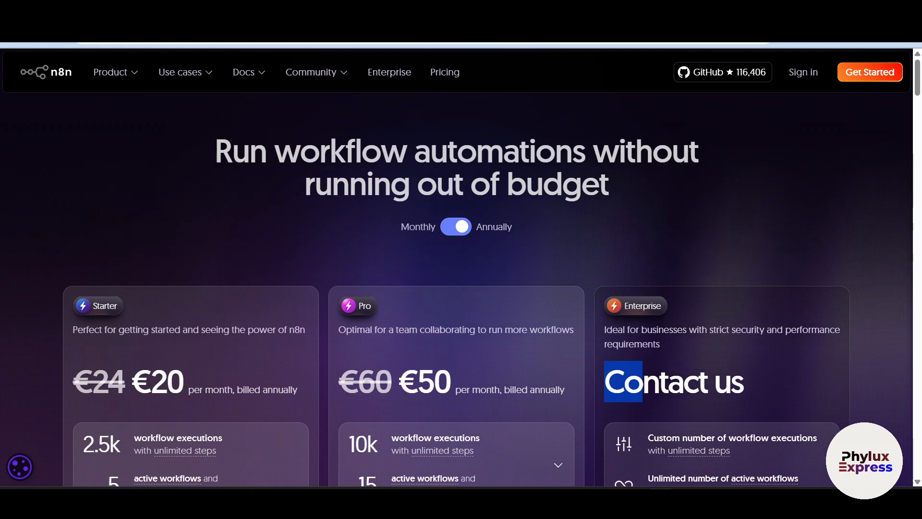
Search the computer's installed apps for "docker" and launch Docker Desktop
key(super)
click(469, 71)
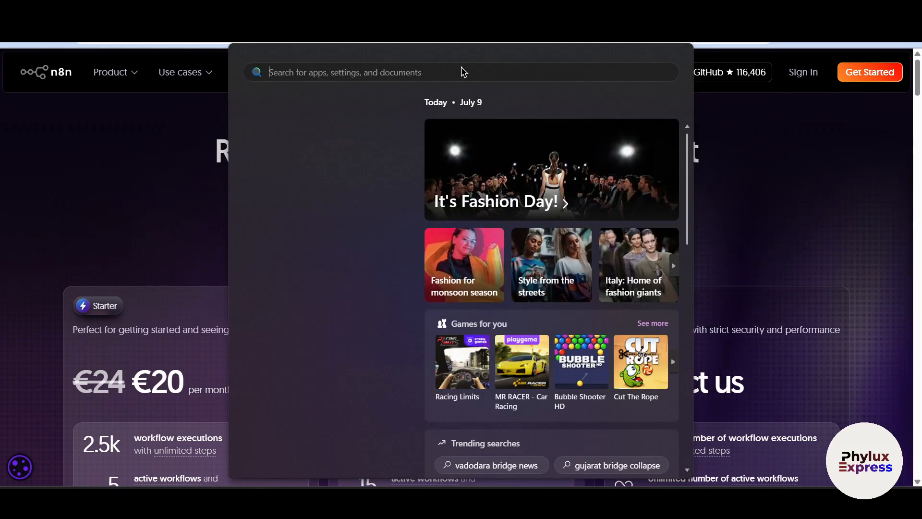
text(docker)
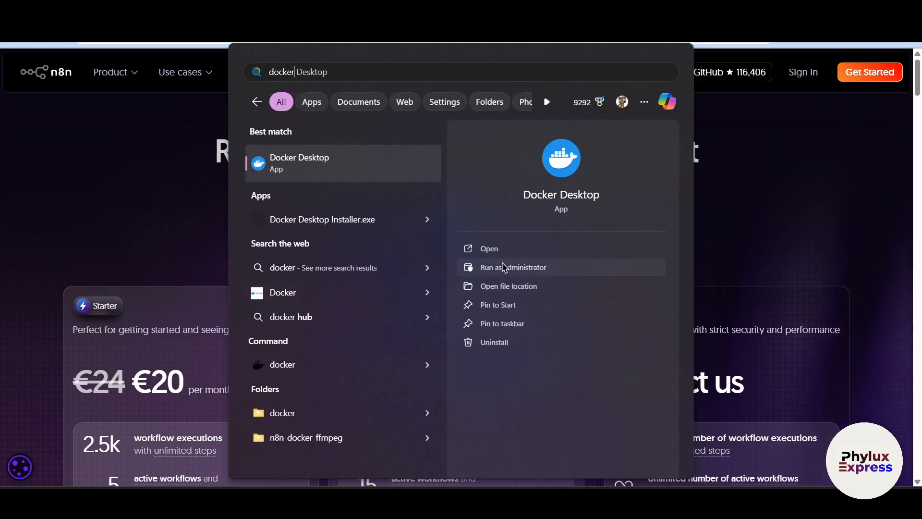
click(606, 247)
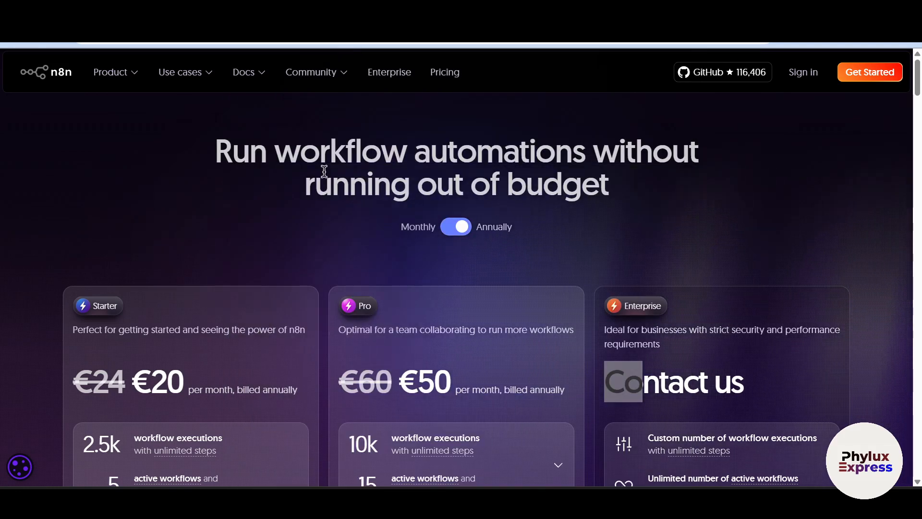
Search the web for "docker" in a new browser tab and open the official Docker website
text(d)
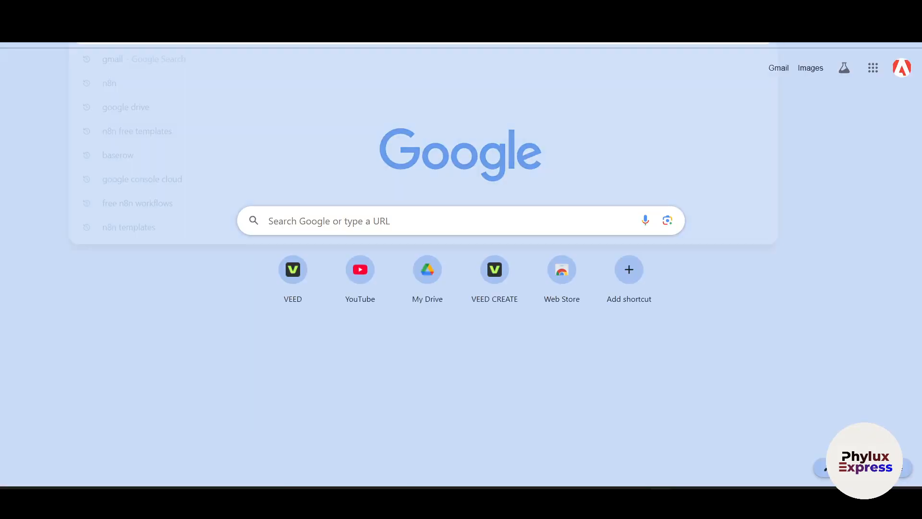
text(ocker)
key(Return)
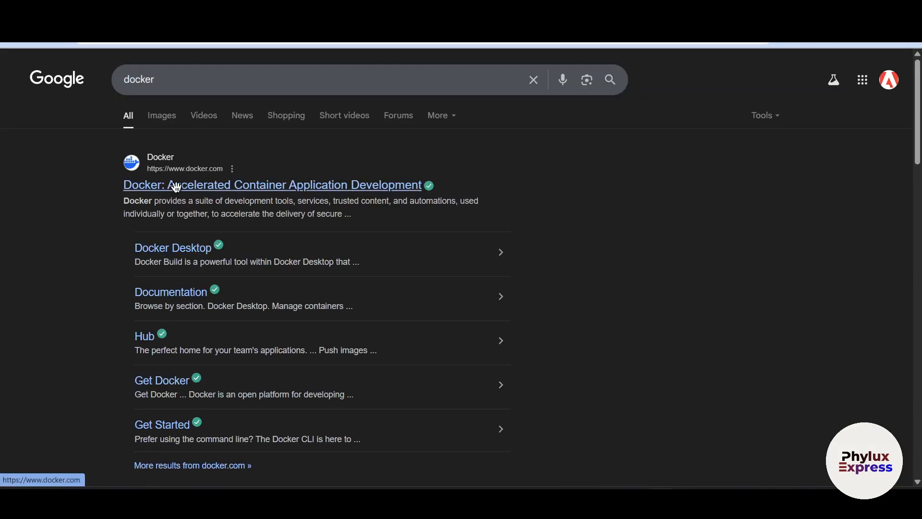
click(183, 194)
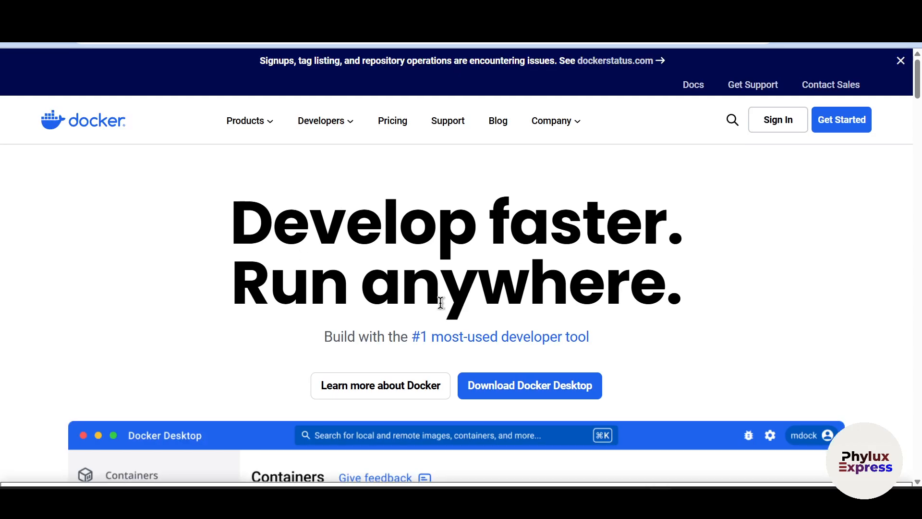
Show the Docker Desktop download options for Mac and Windows on the Docker home page
scroll(438, 305, down, 2)
mouse_move(556, 269)
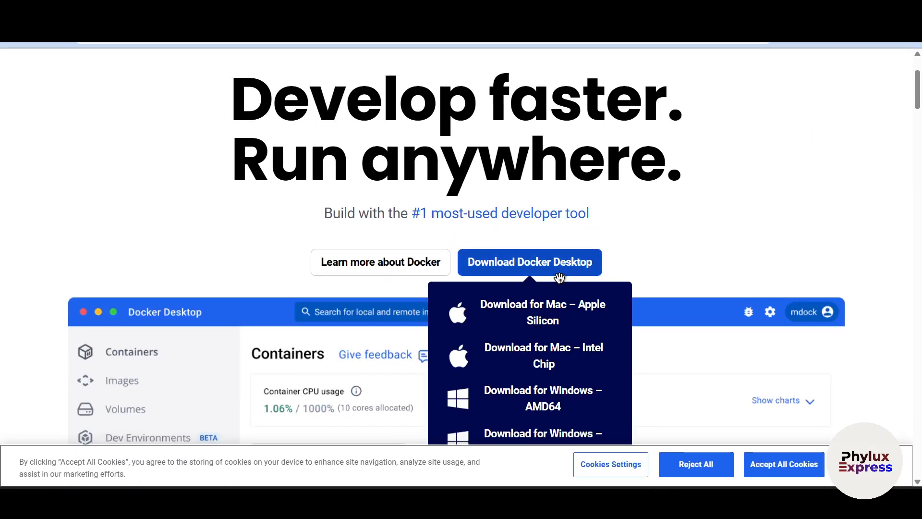
scroll(555, 327, down, 2)
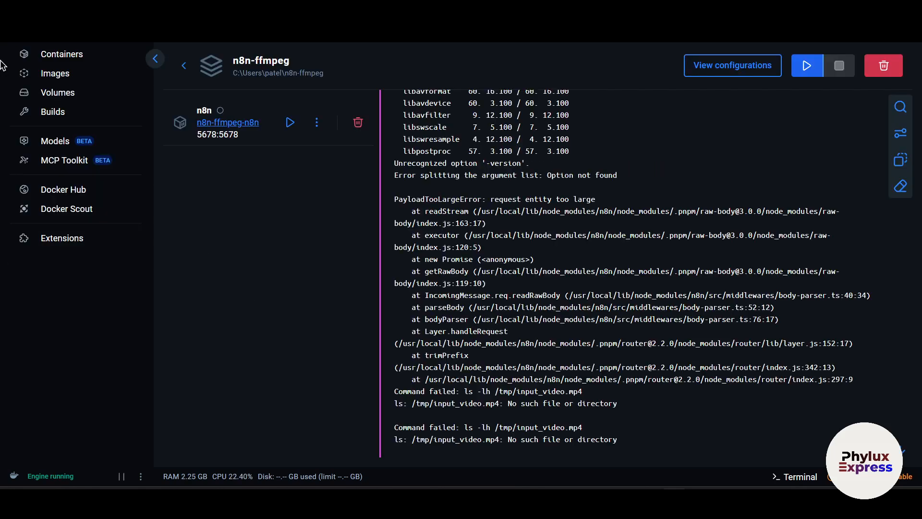
Switch to Docker Desktop, show the list of all containers and expand the n8n-ffmpeg group
click(52, 68)
click(54, 54)
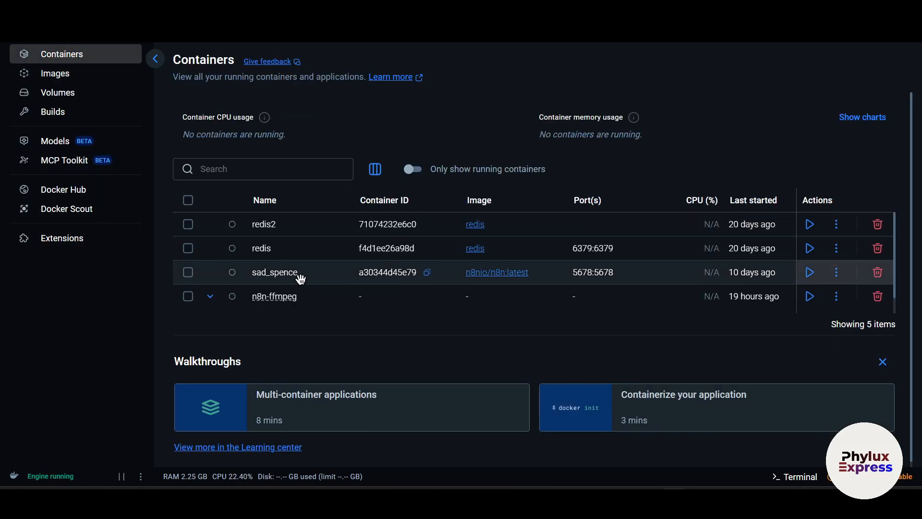
click(210, 297)
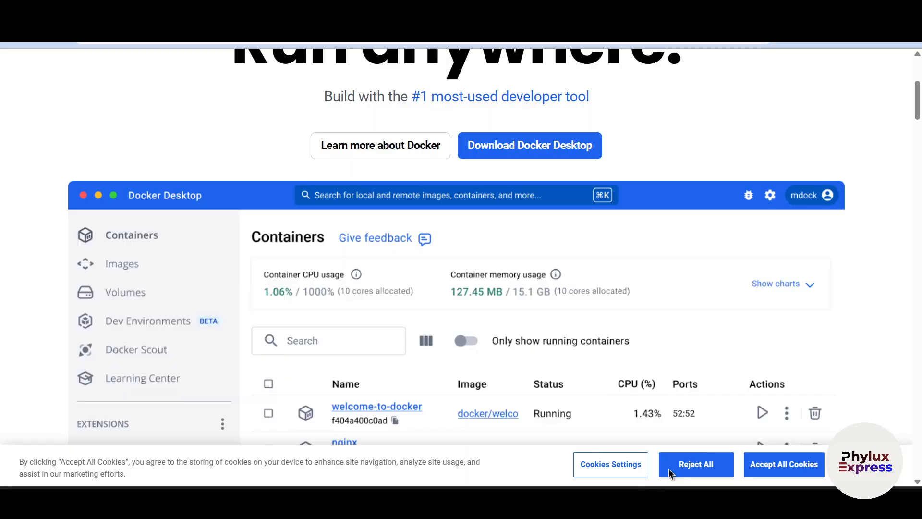
Search the web for "n8n requirements to host in docker"
text(n8n )
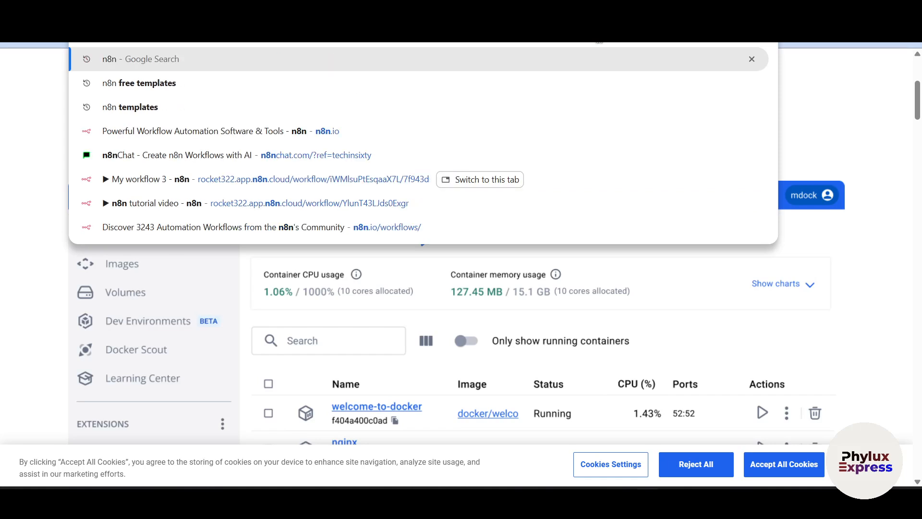
text(requir)
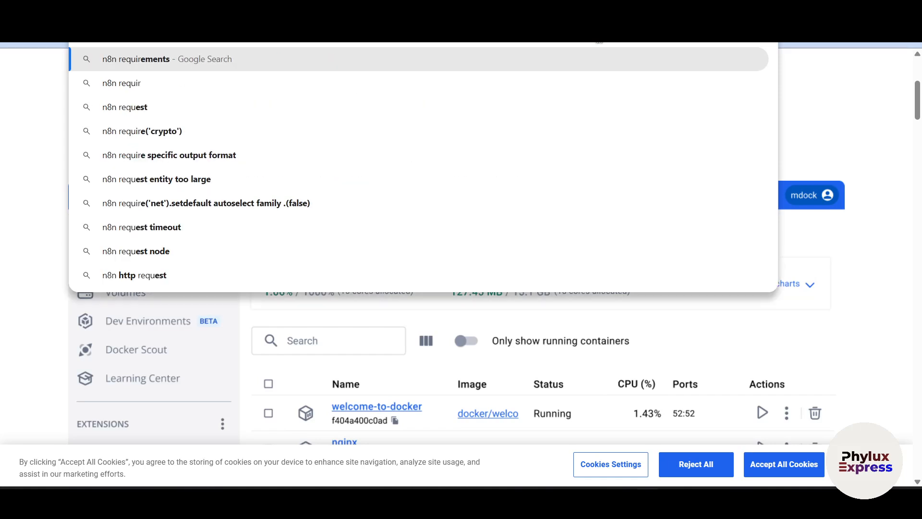
text(ements to)
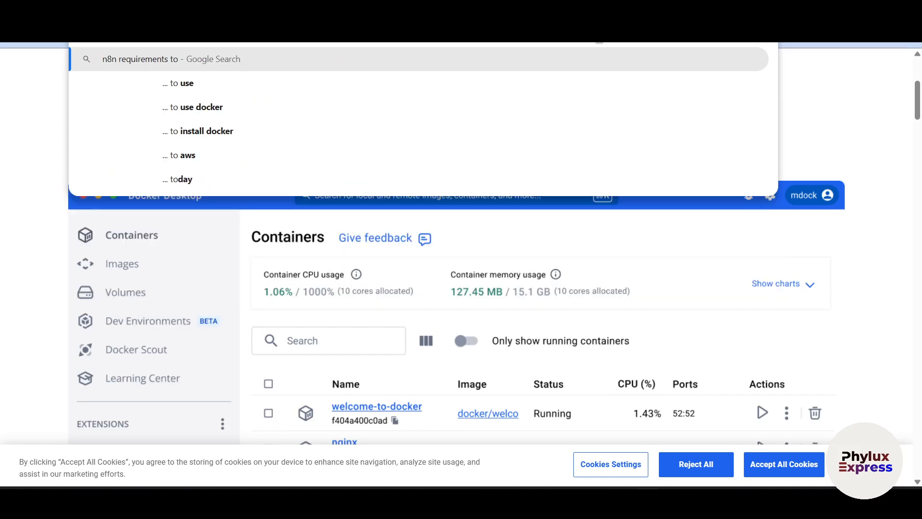
text( j)
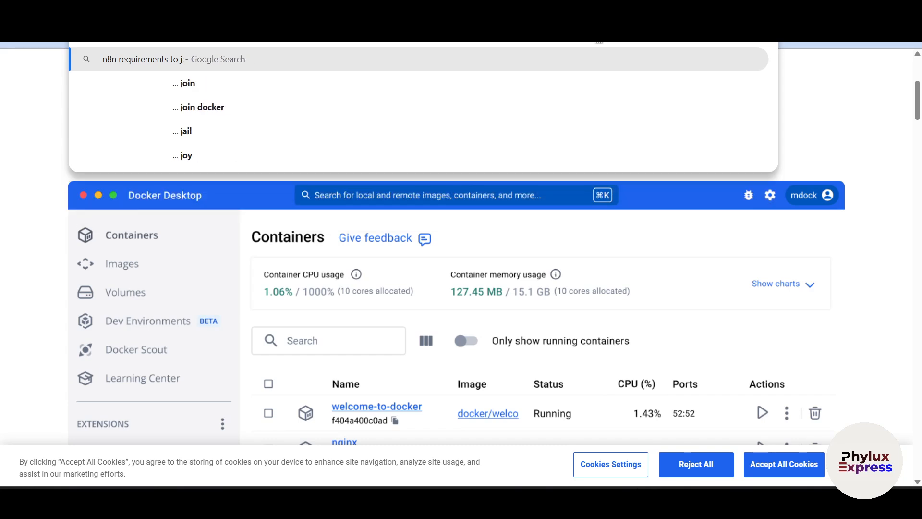
key(BackSpace)
text(host)
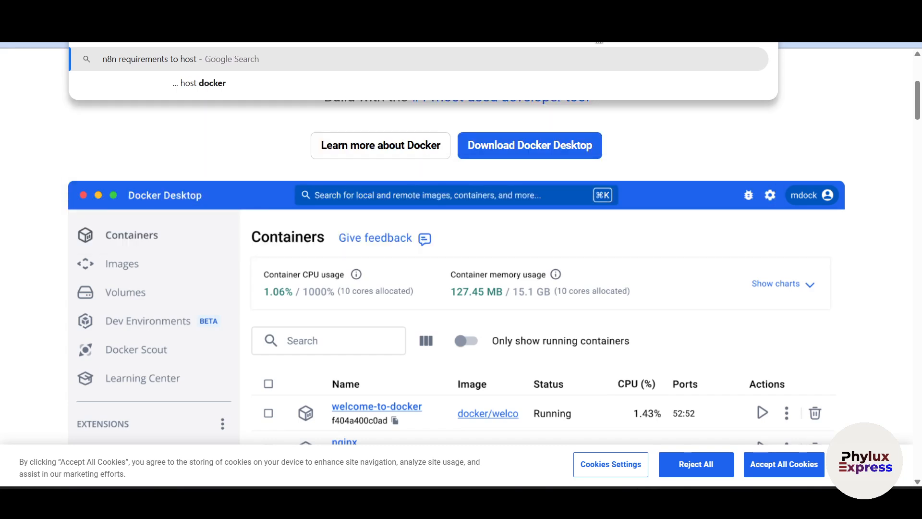
text( in docker)
key(Return)
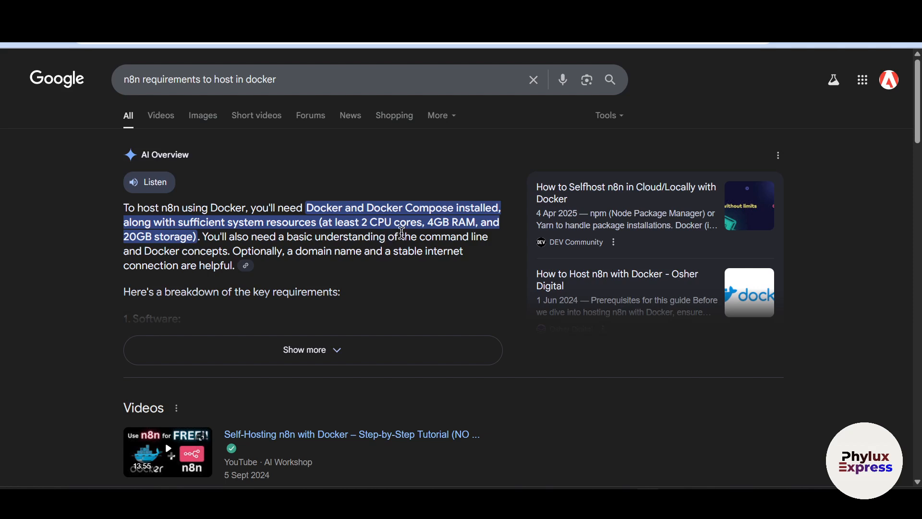
Highlight the CPU core requirement in the AI Overview, clear the selection and expand the overview
drag(366, 223, 418, 226)
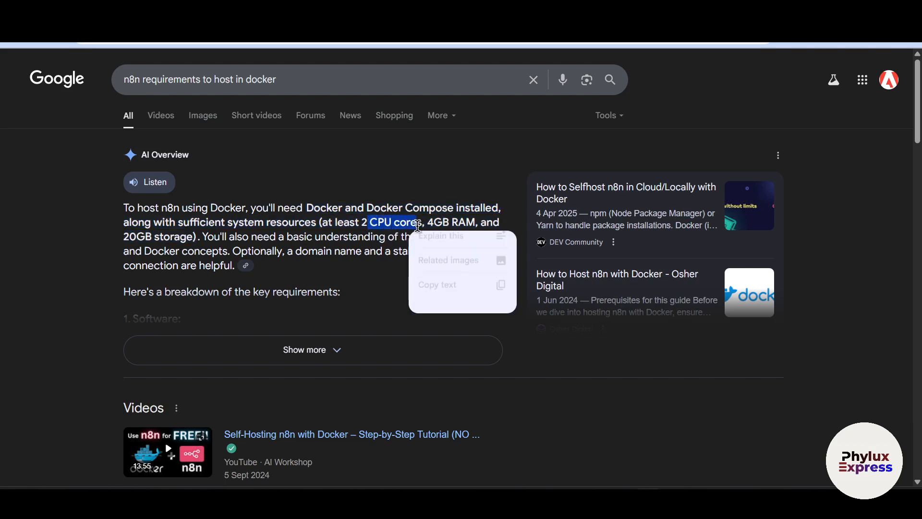
click(111, 246)
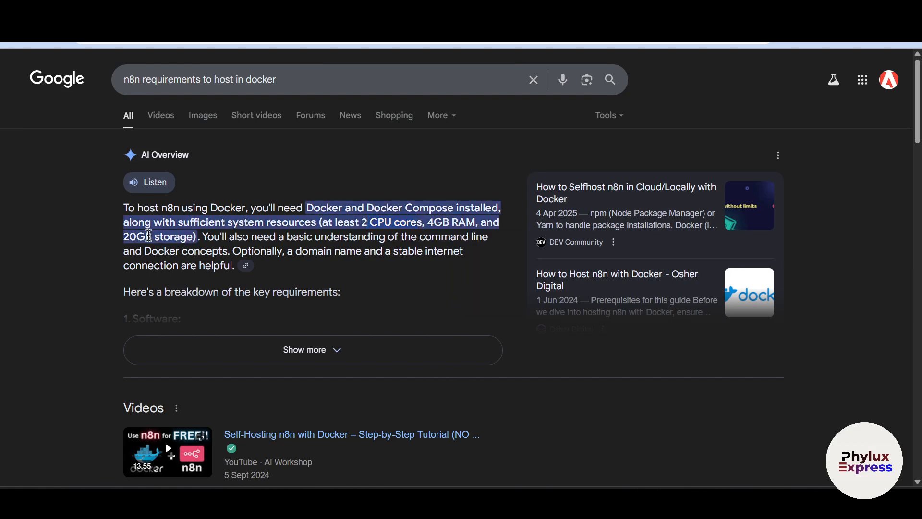
click(271, 347)
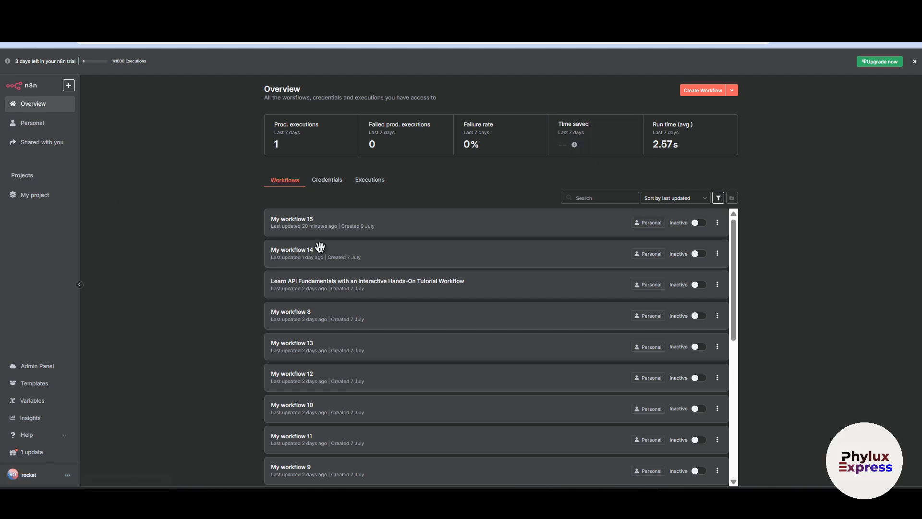
Switch to the n8n overview page, enlarge it and create a new blank workflow
key(ctrl+plus)
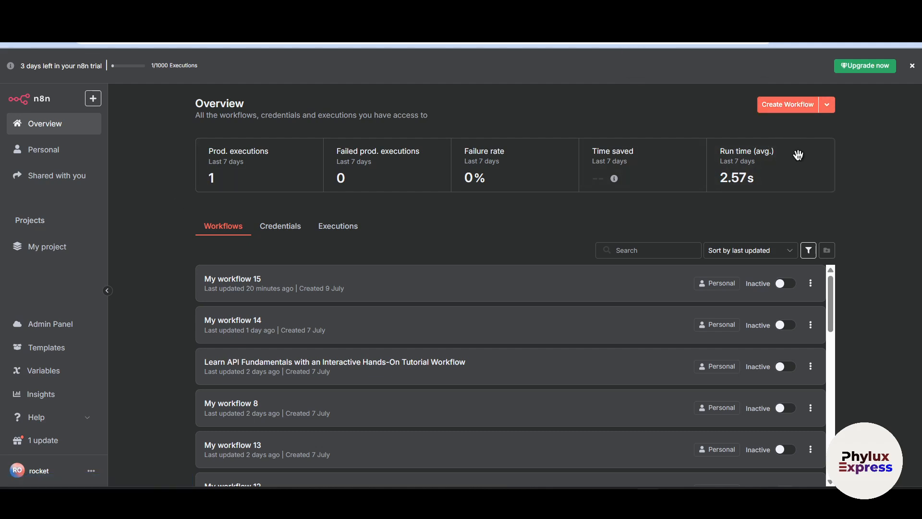
click(788, 106)
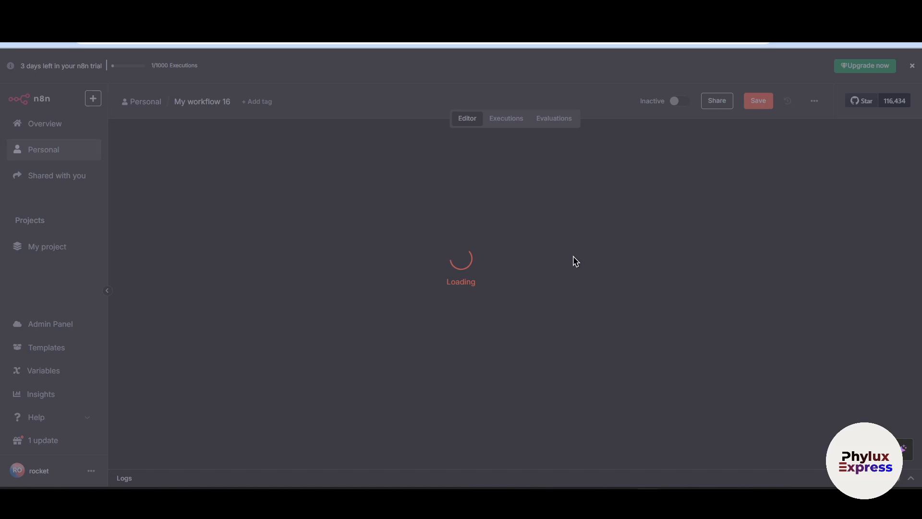
scroll(583, 266, down, 2)
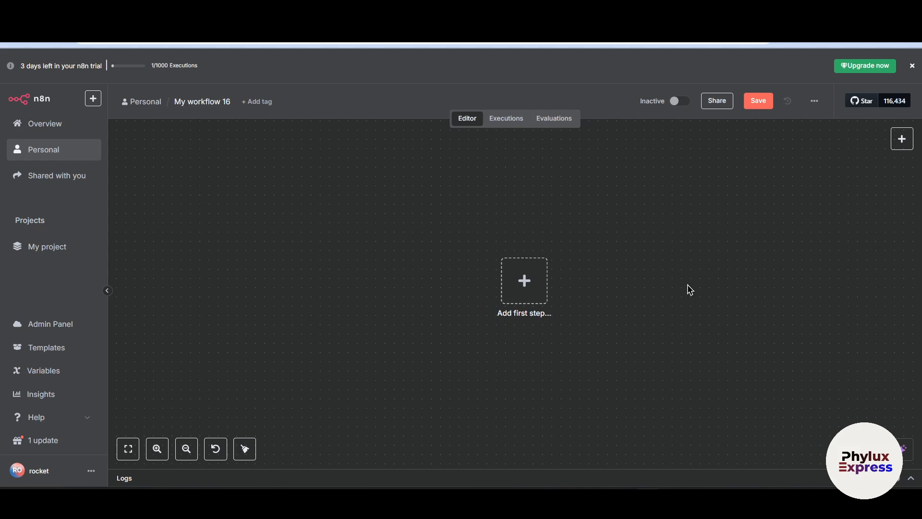
scroll(690, 290, down, 4)
scroll(690, 289, up, 4)
scroll(682, 291, down, 1)
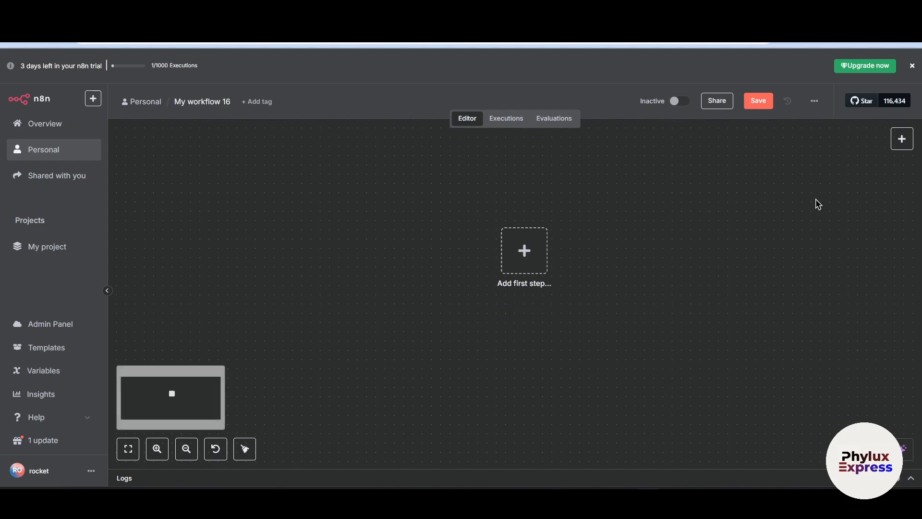
Open the trigger list for the workflow's first step, search for "gmail" and open the Gmail node's options
click(902, 139)
click(610, 193)
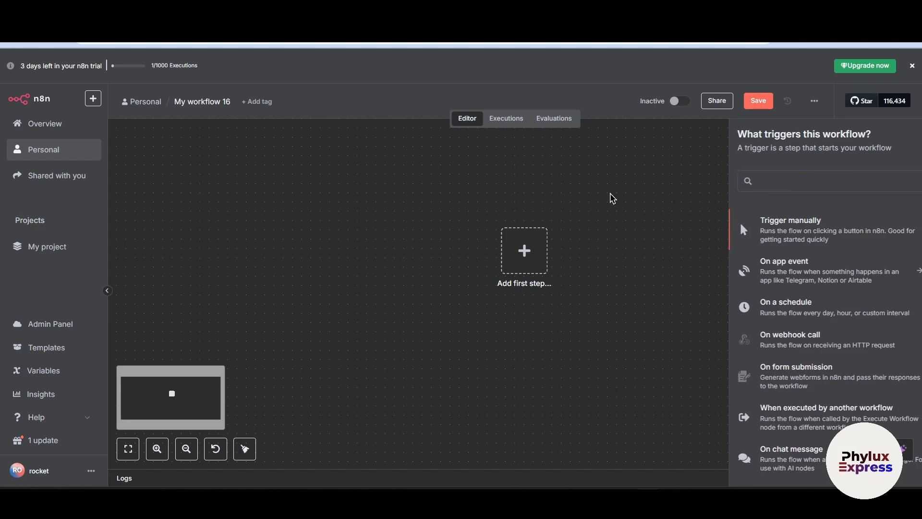
click(536, 248)
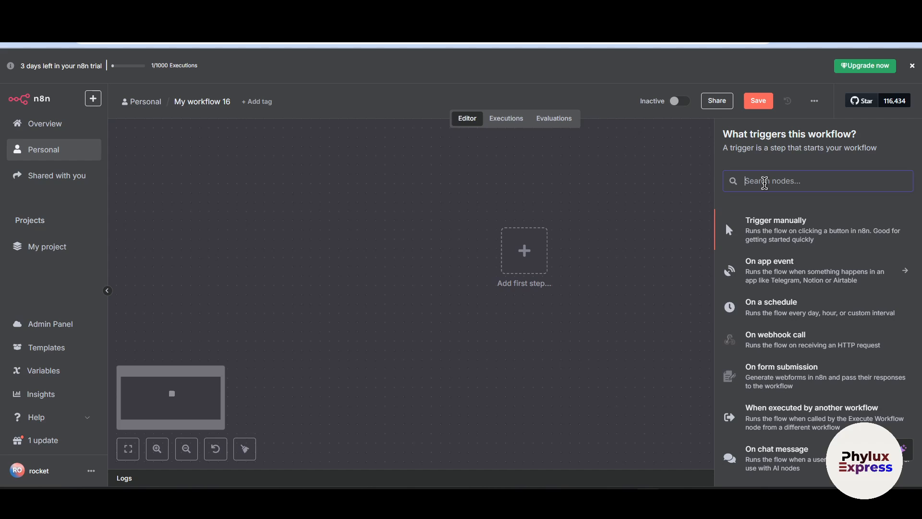
text(gmail)
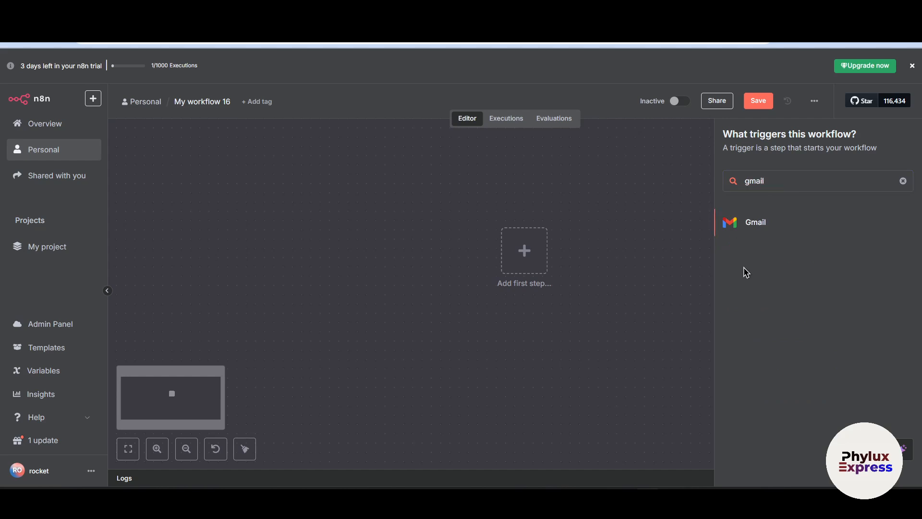
click(769, 270)
click(757, 225)
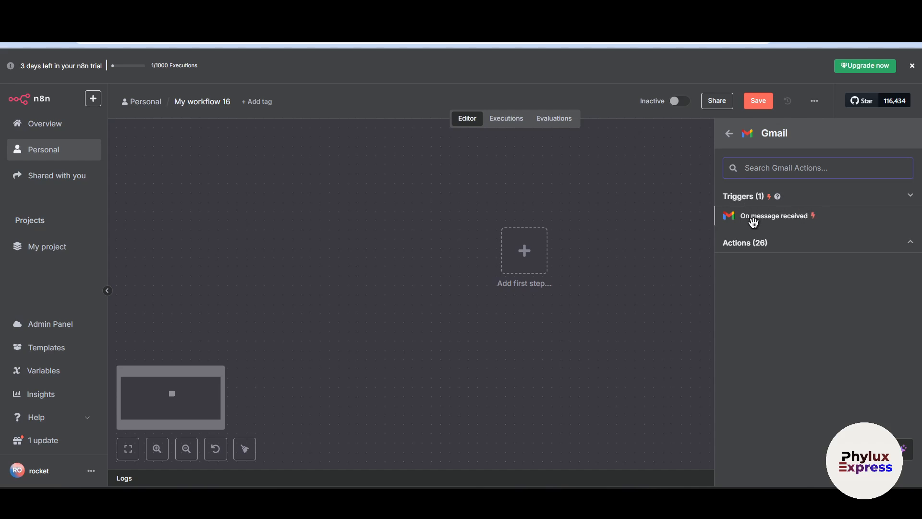
Expand the Gmail actions, examine the available message and label actions, and return to the empty canvas
click(824, 247)
scroll(829, 268, down, 1)
scroll(830, 284, up, 1)
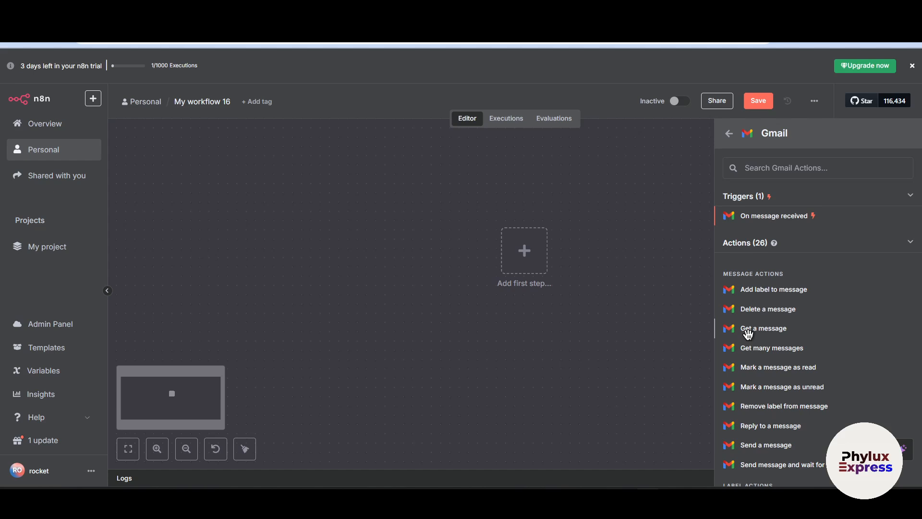
scroll(778, 279, down, 2)
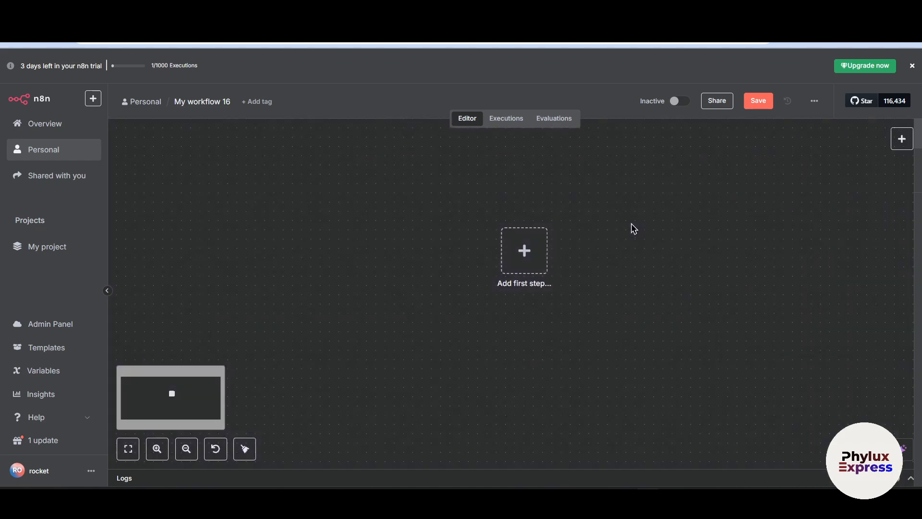
click(634, 229)
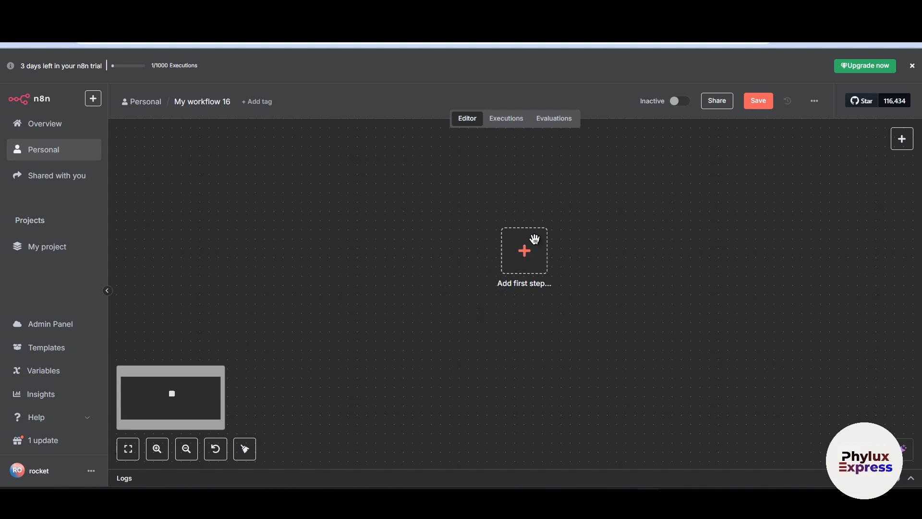
Search the nodes for "gmail" and add the Gmail "On message received" trigger as the workflow's first step
click(512, 266)
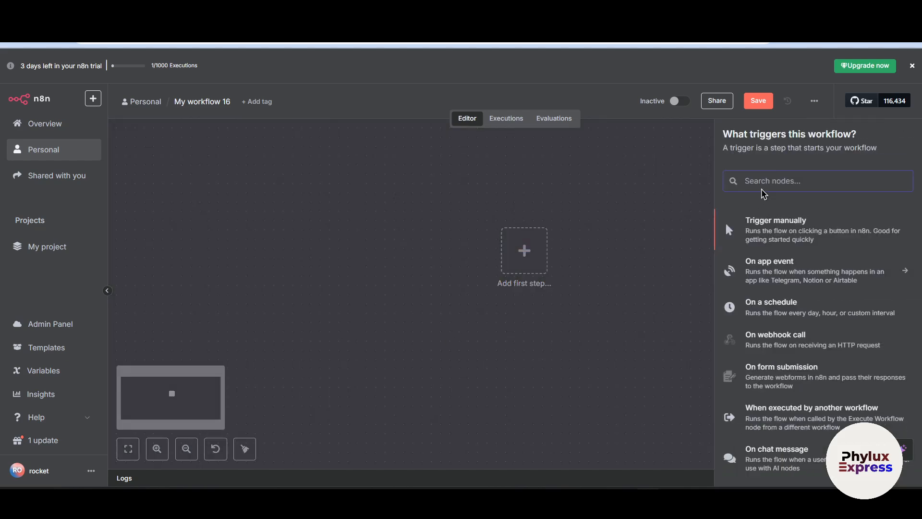
text(gmail)
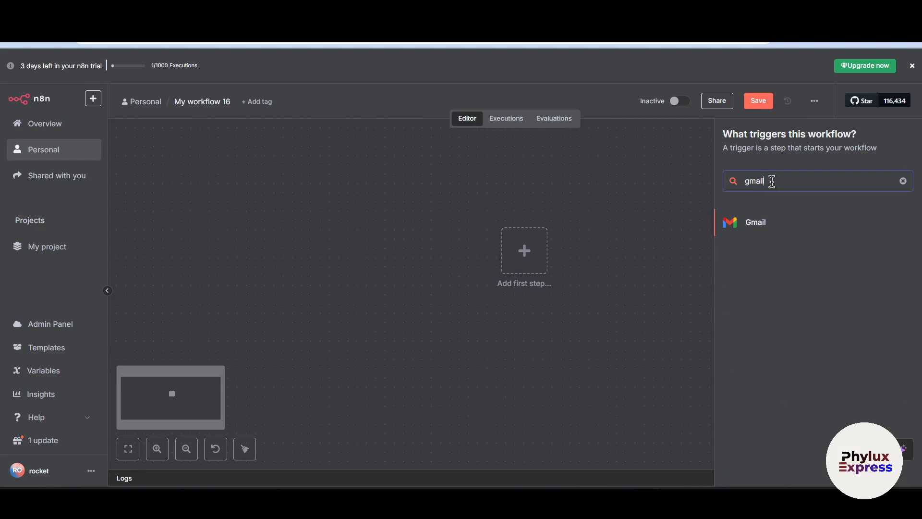
click(754, 222)
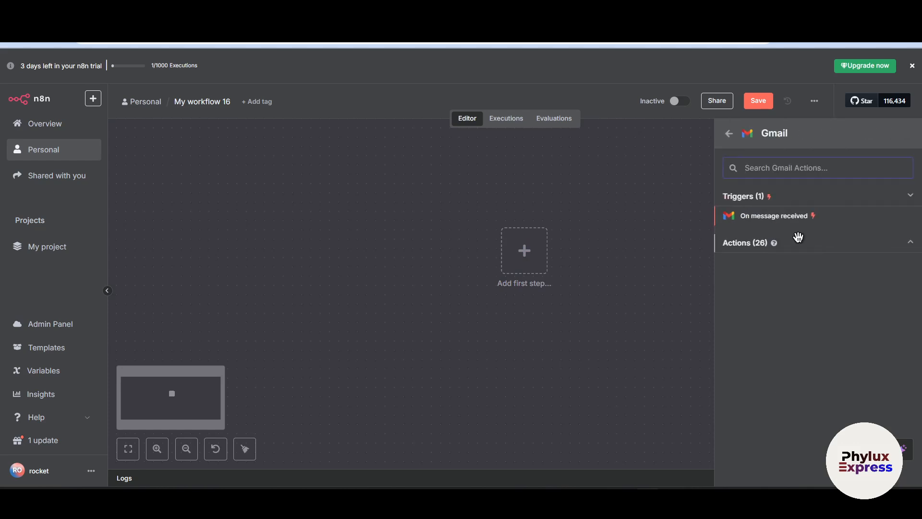
click(759, 217)
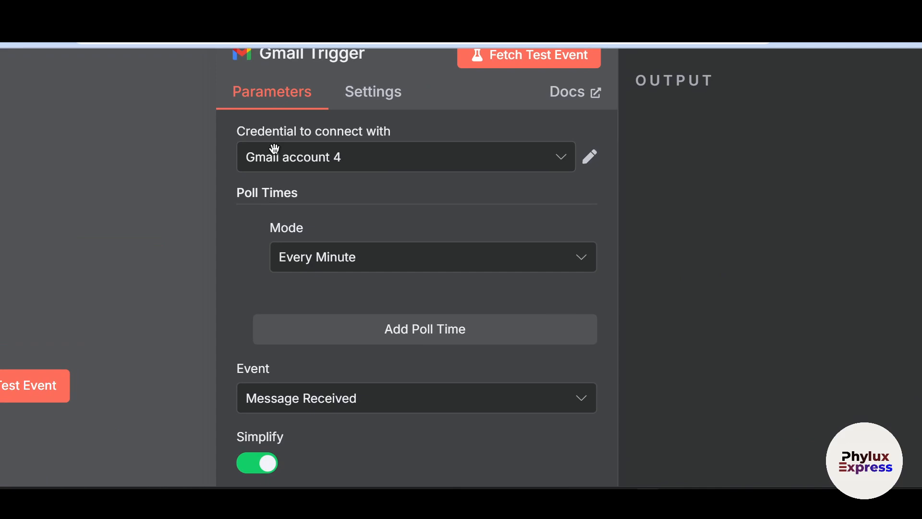
Highlight the Gmail Trigger's credential setting and examine the accounts available for it
drag(236, 127, 391, 127)
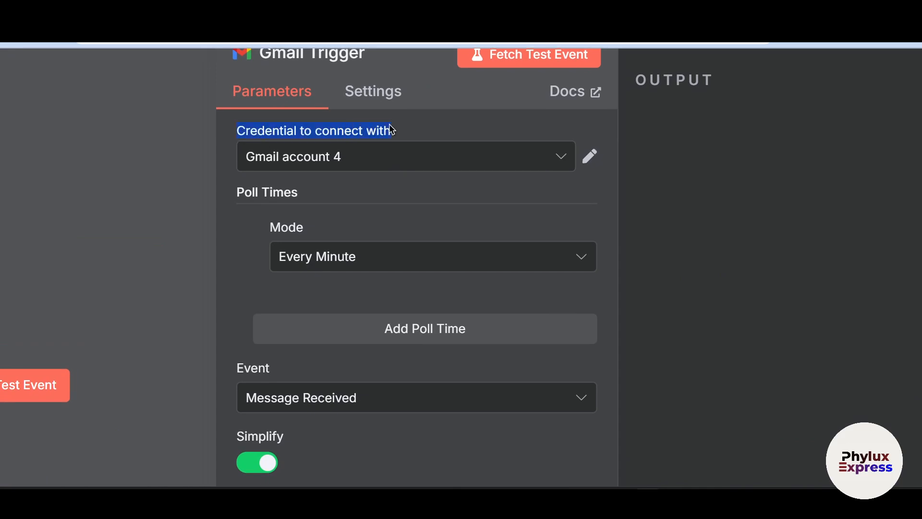
click(342, 156)
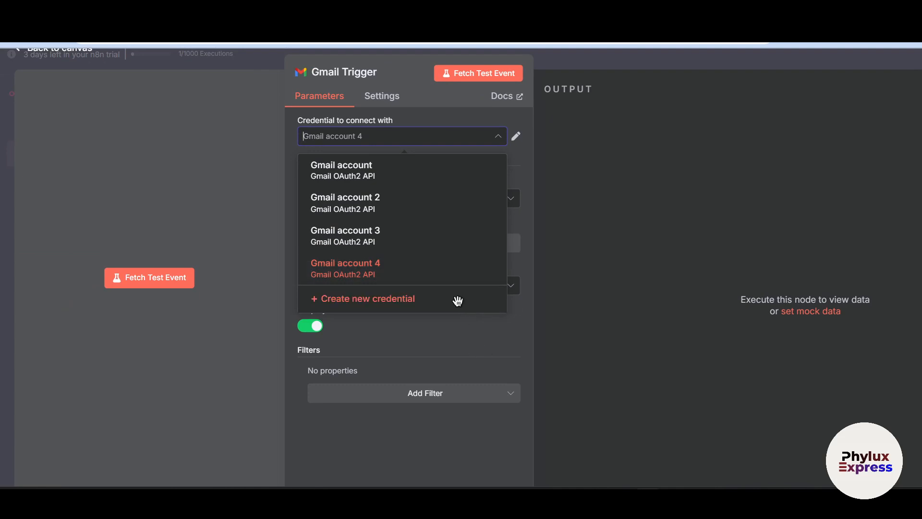
click(594, 292)
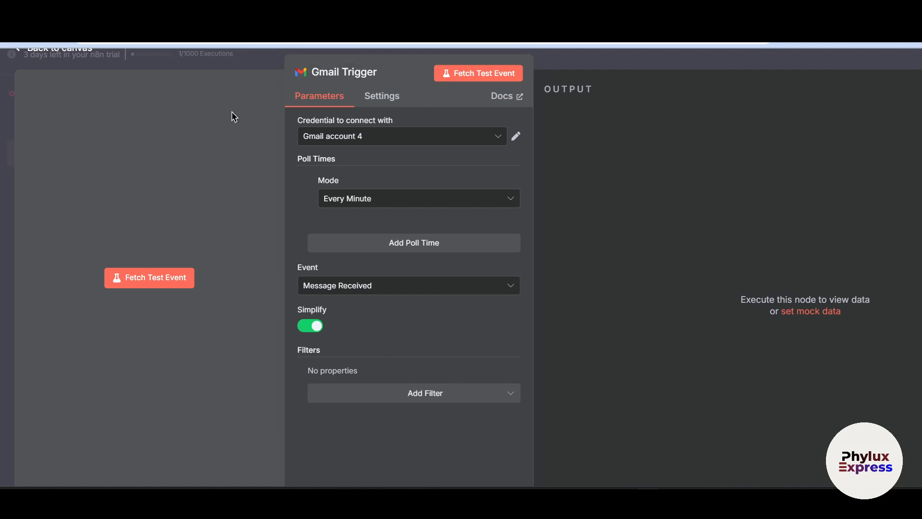
Start creating a new Gmail credential for the trigger and close it without connecting an account
click(328, 141)
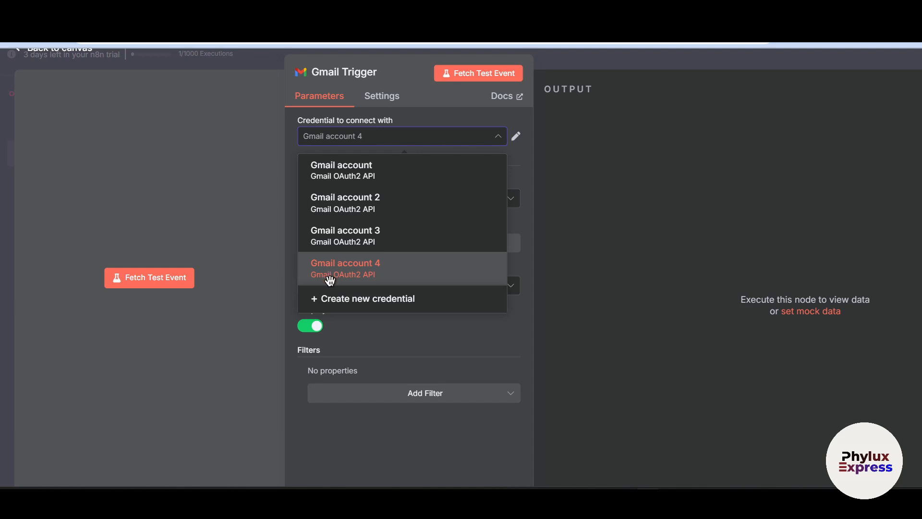
click(337, 302)
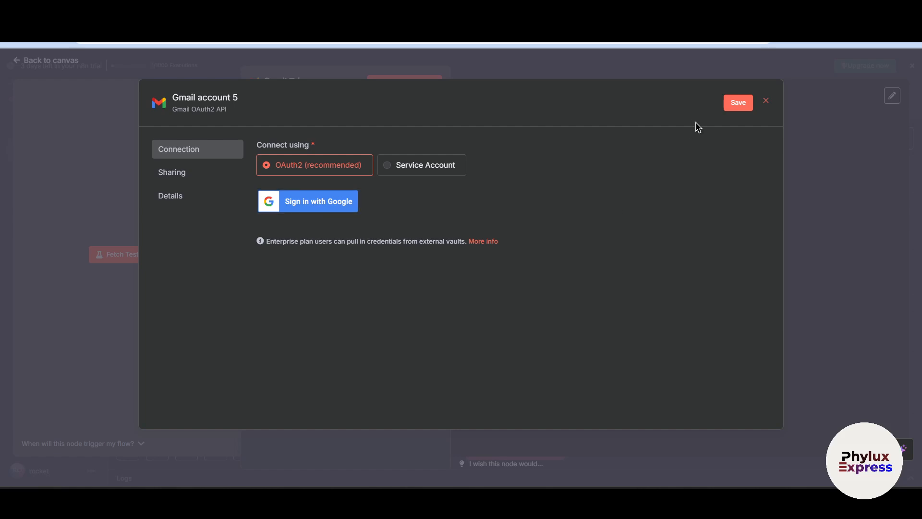
click(766, 100)
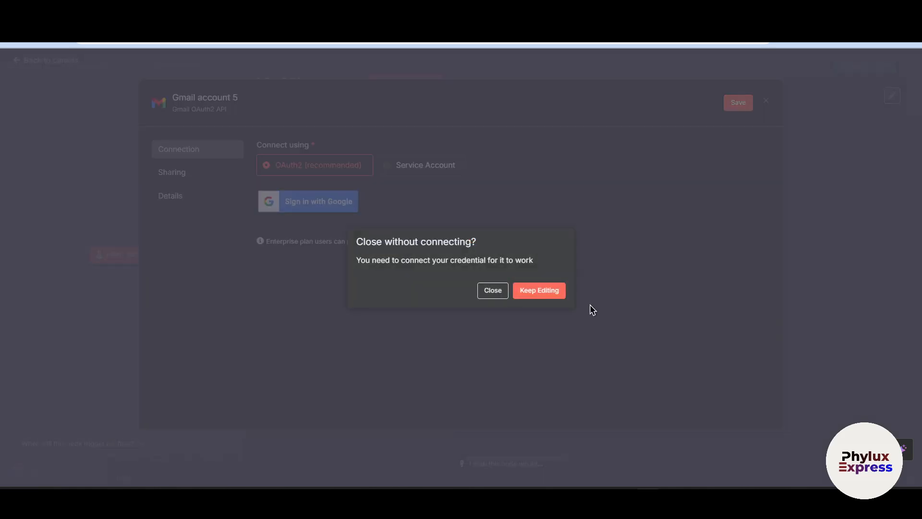
click(492, 291)
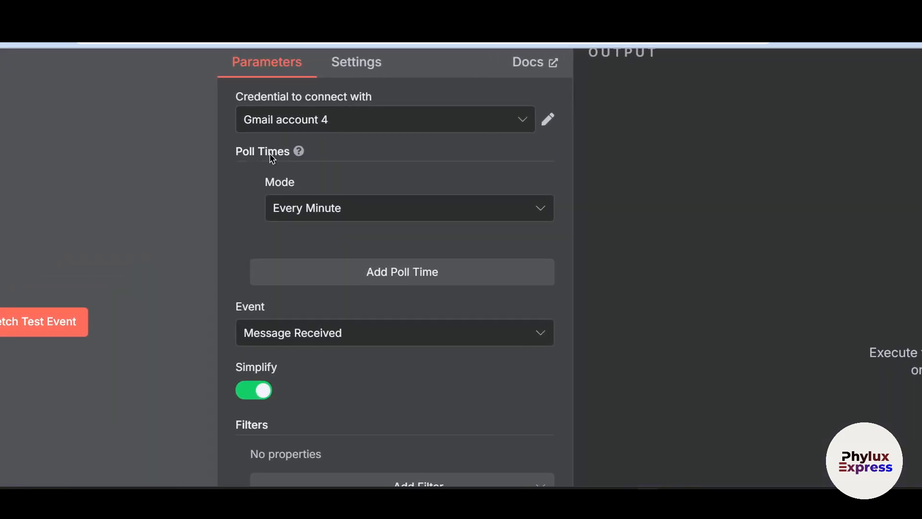
Set the Gmail Trigger's poll mode to Every Hour and choose Message Received as its event
mouse_move(294, 156)
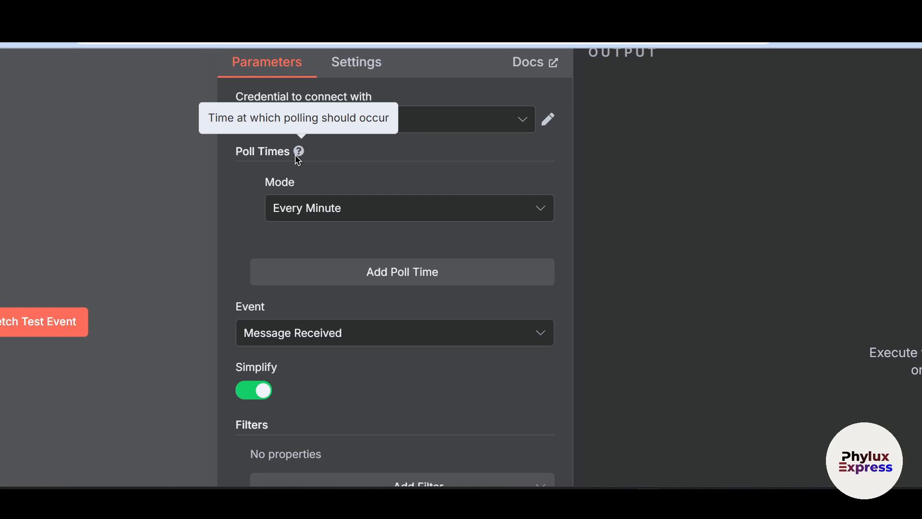
click(321, 212)
click(338, 286)
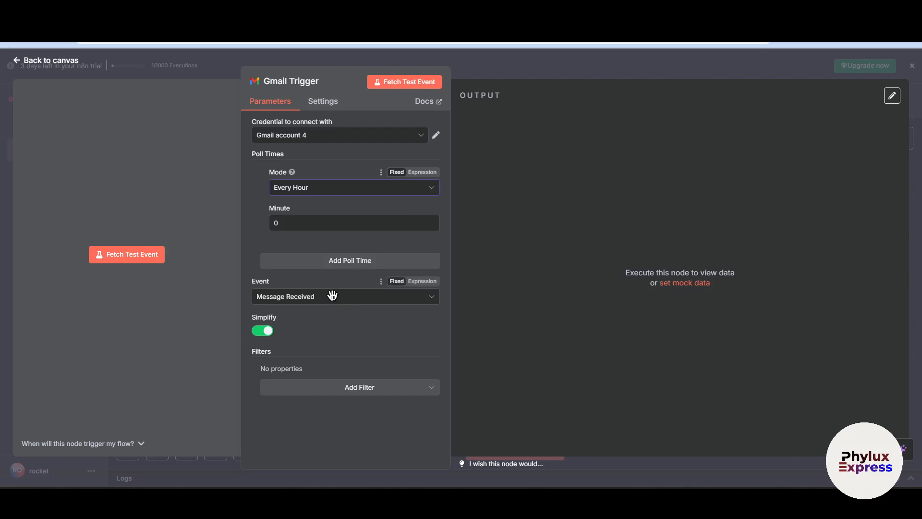
click(274, 296)
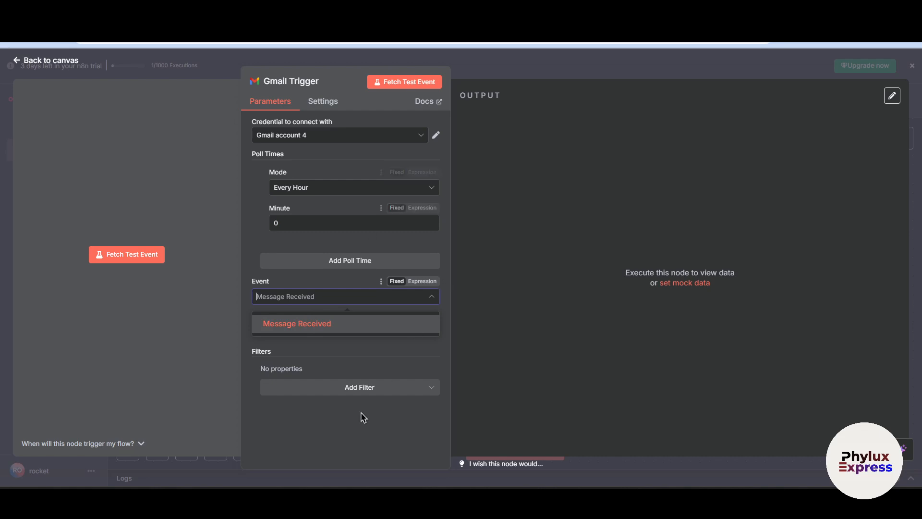
click(340, 325)
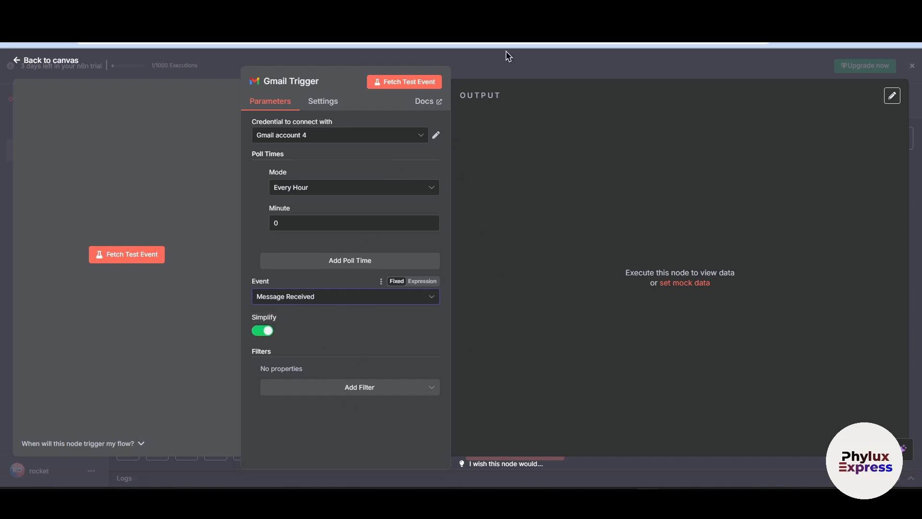
Examine the filters that can be added to the Gmail Trigger and return to the workflow canvas
click(359, 395)
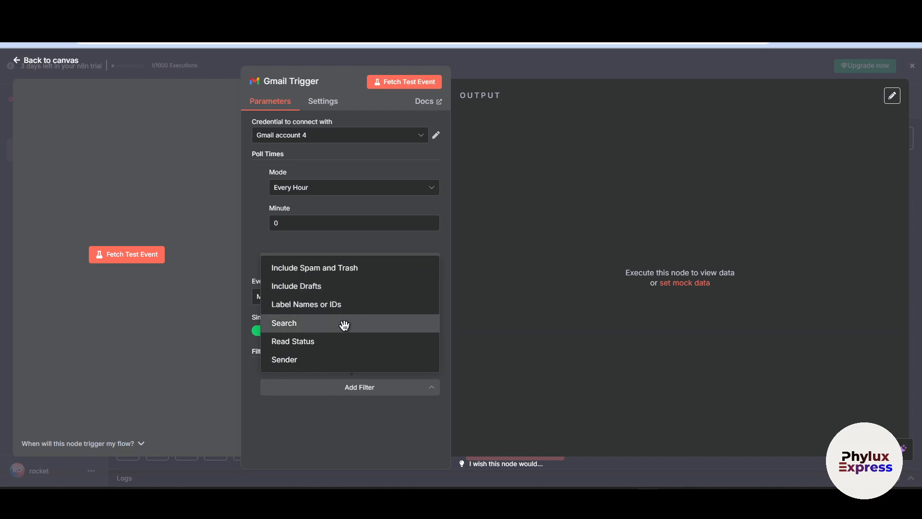
click(582, 323)
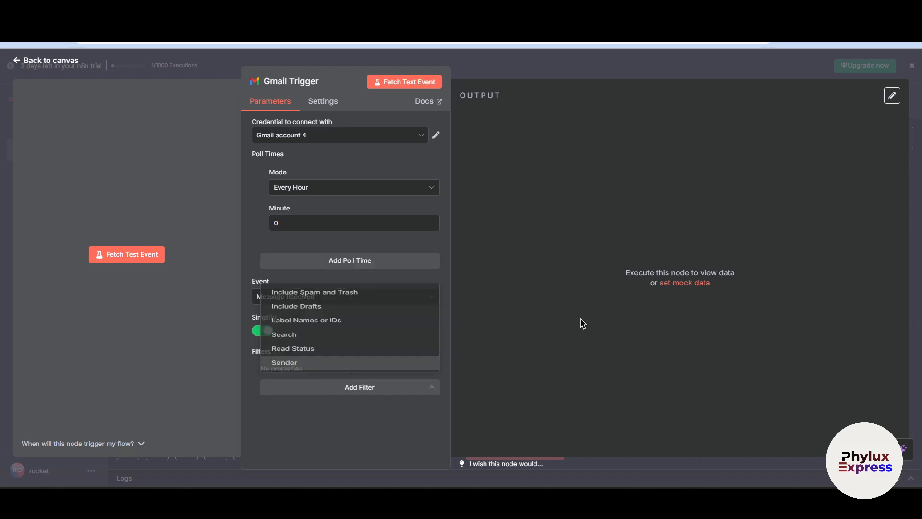
click(476, 67)
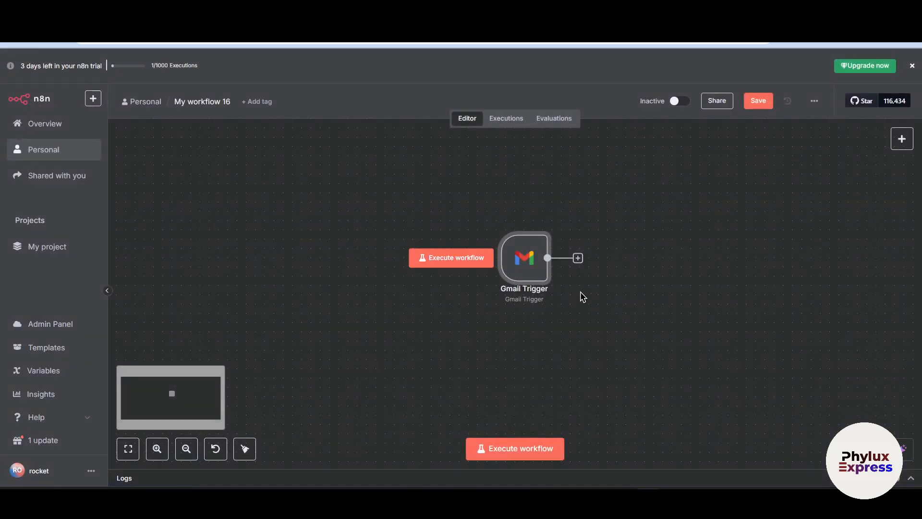
Search the nodes for "Ai" and add an AI Agent after the Gmail Trigger, keeping its default parameters
click(578, 258)
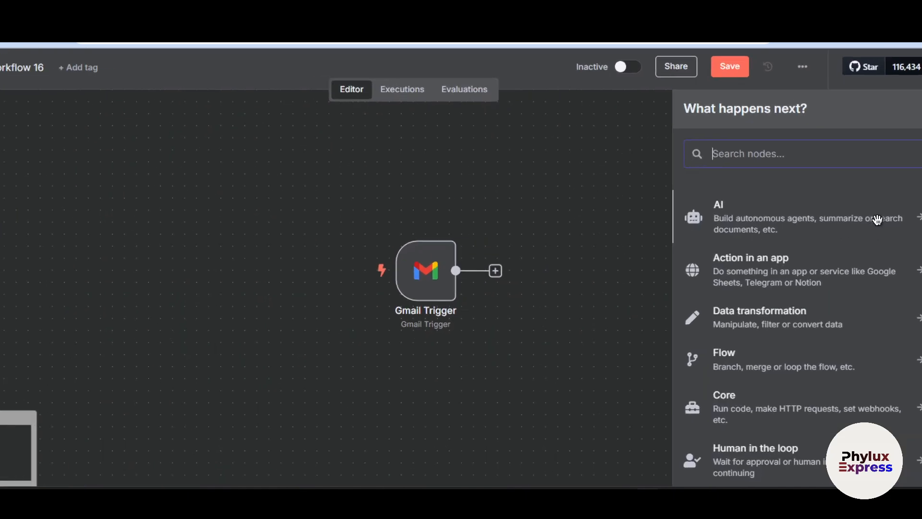
click(789, 219)
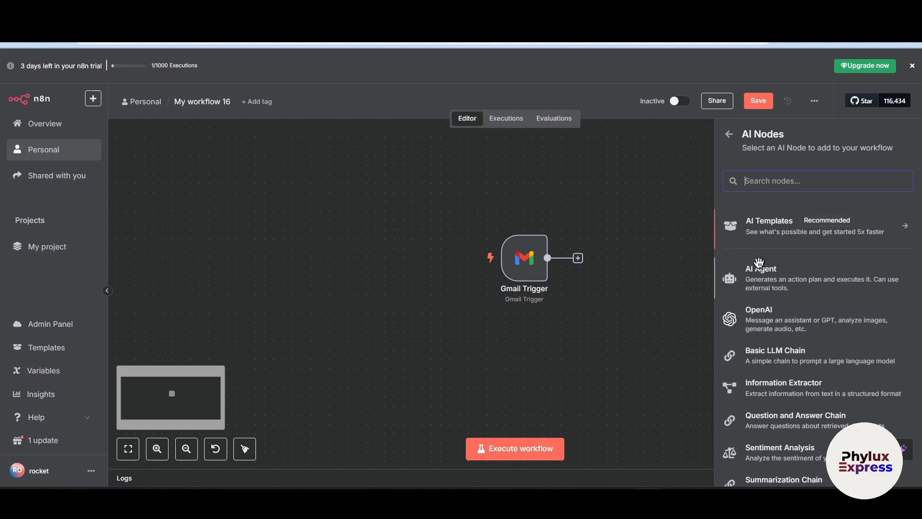
click(728, 134)
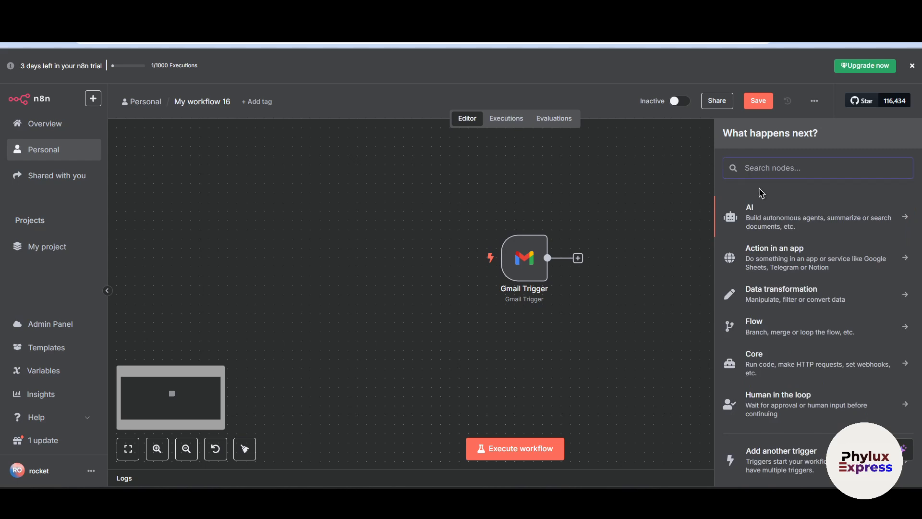
text(Ai)
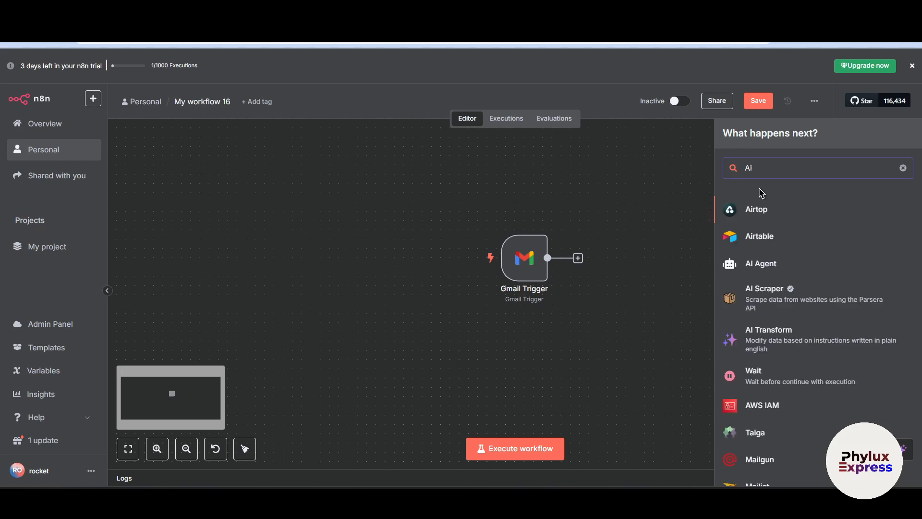
click(788, 266)
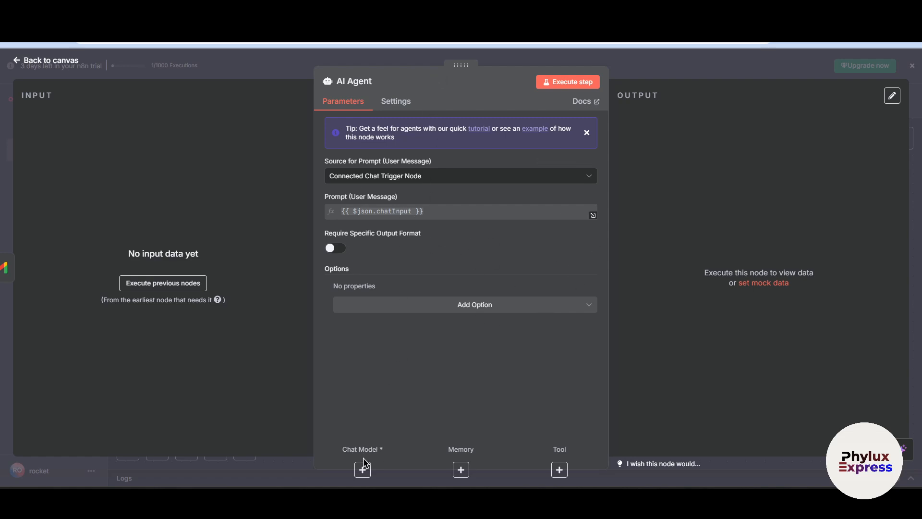
click(674, 60)
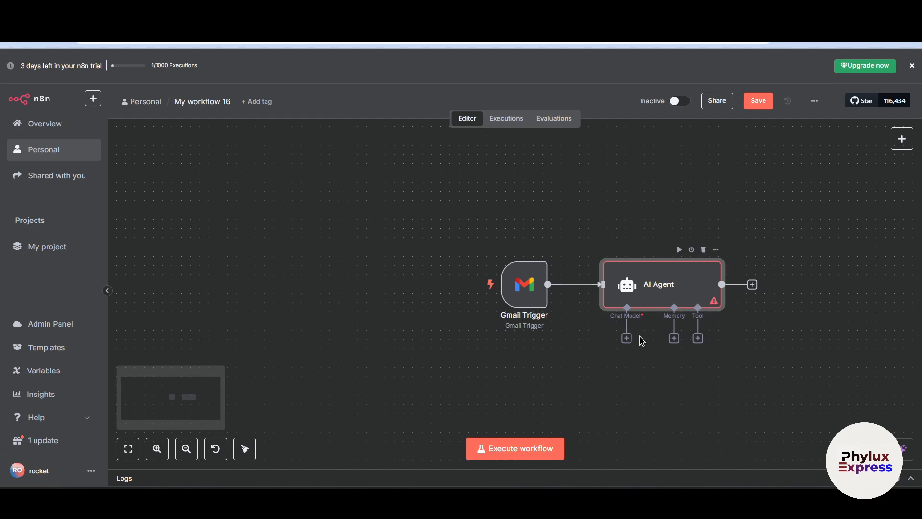
Examine the memory and tool nodes available for the AI Agent without adding any
click(674, 338)
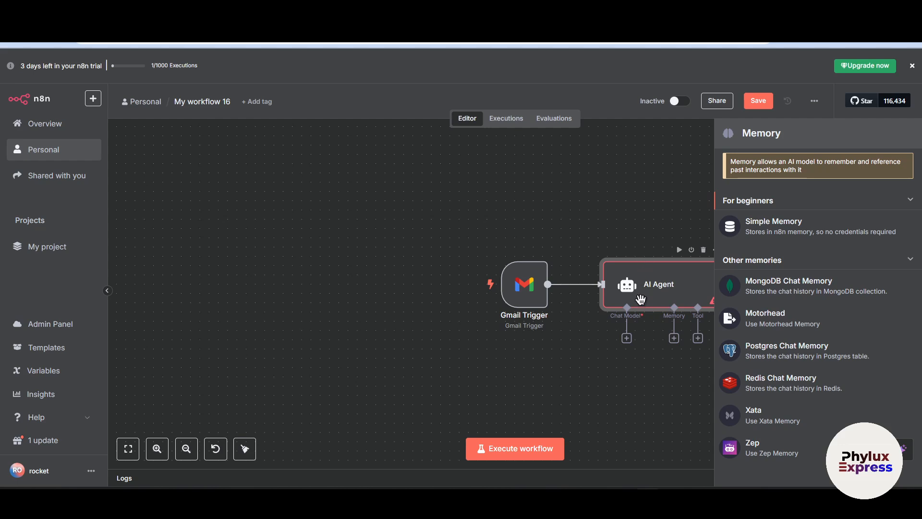
click(668, 371)
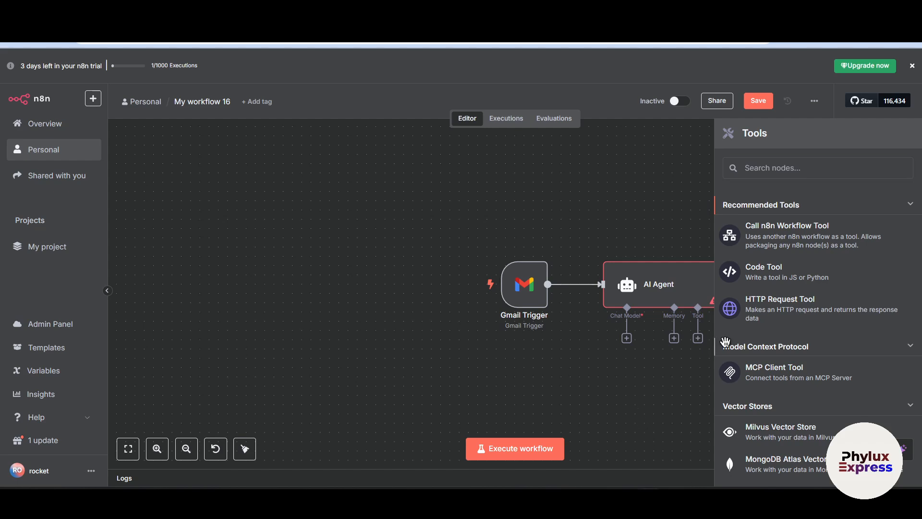
click(679, 177)
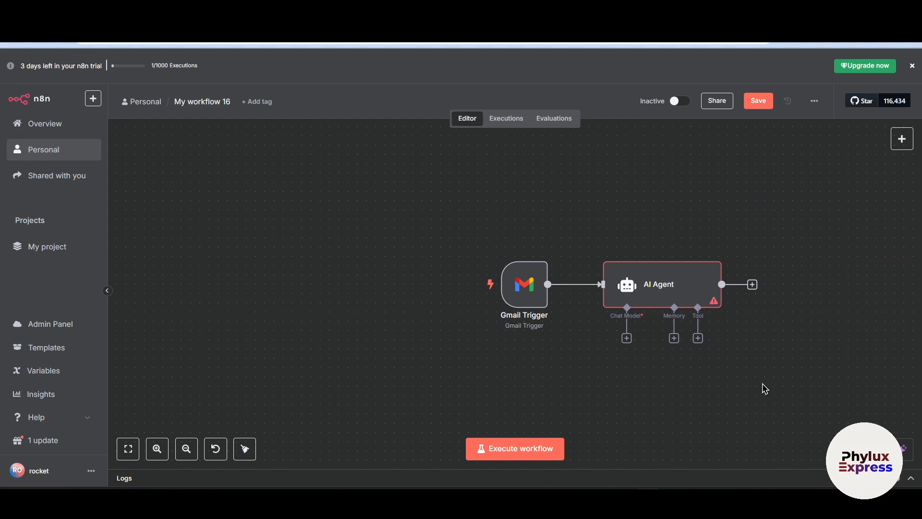
Attach an OpenAI Chat Model from the language models to the AI Agent's chat model connection
scroll(655, 345, up, 2)
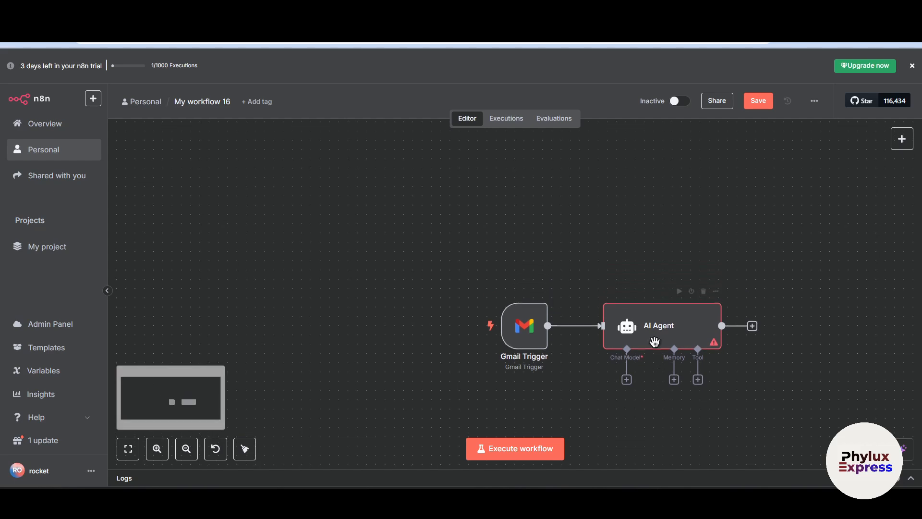
scroll(655, 345, down, 3)
click(626, 274)
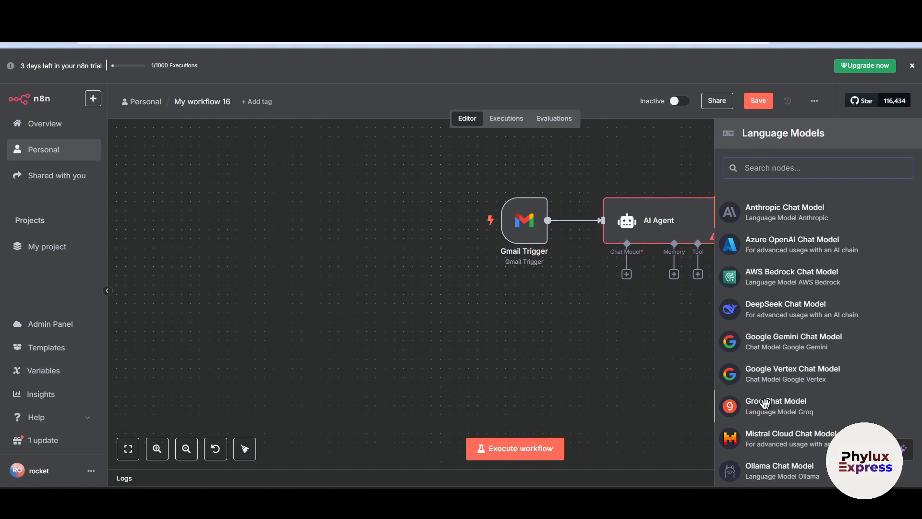
scroll(825, 451, down, 2)
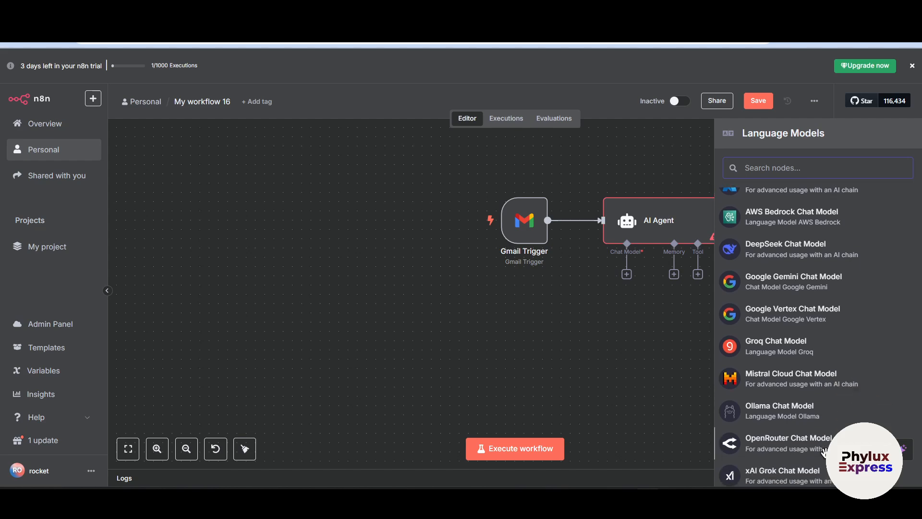
scroll(824, 451, down, 2)
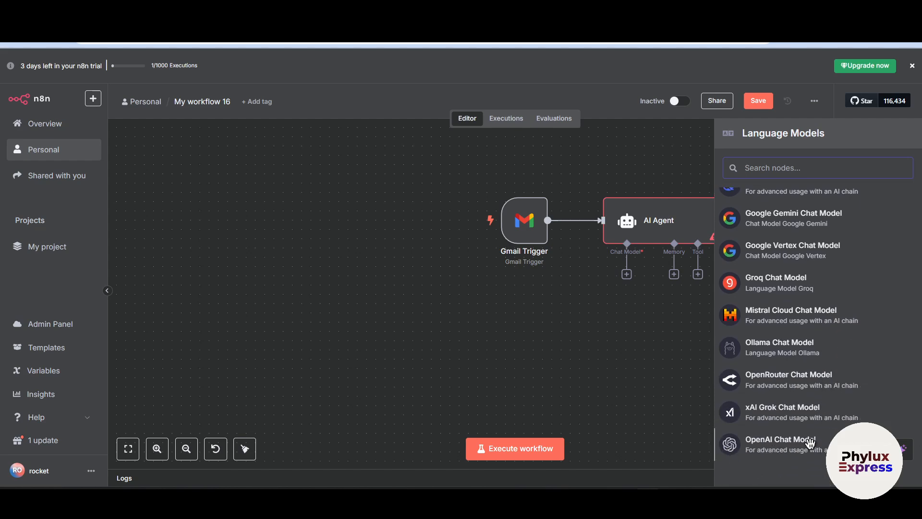
click(775, 447)
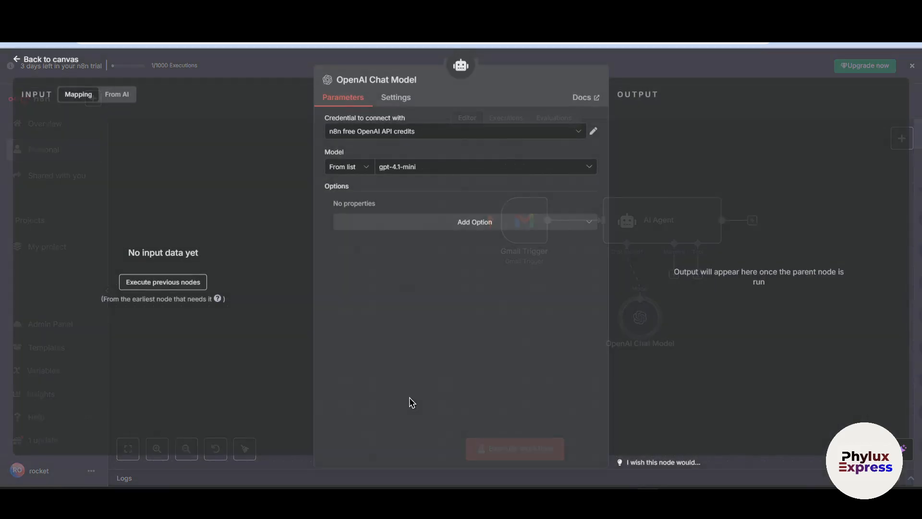
Start creating a new OpenAI credential for the chat model and clear its prefilled API key
click(449, 132)
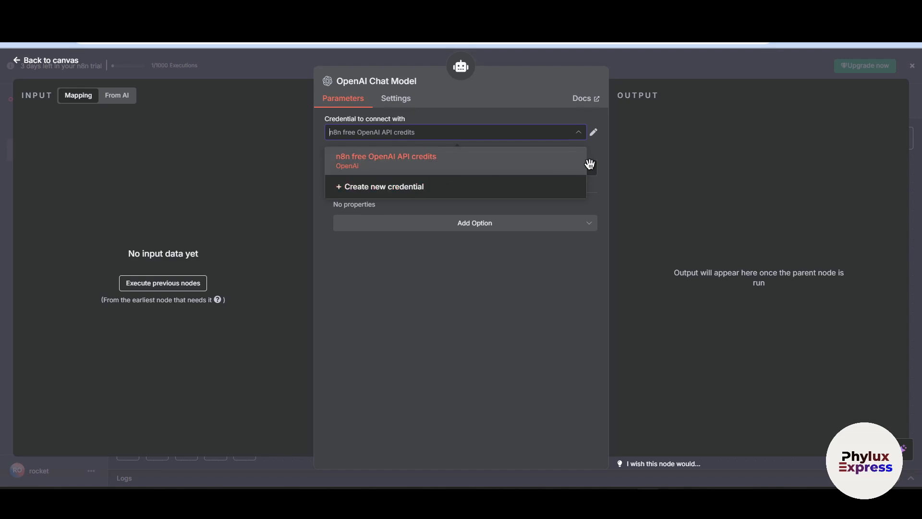
click(444, 193)
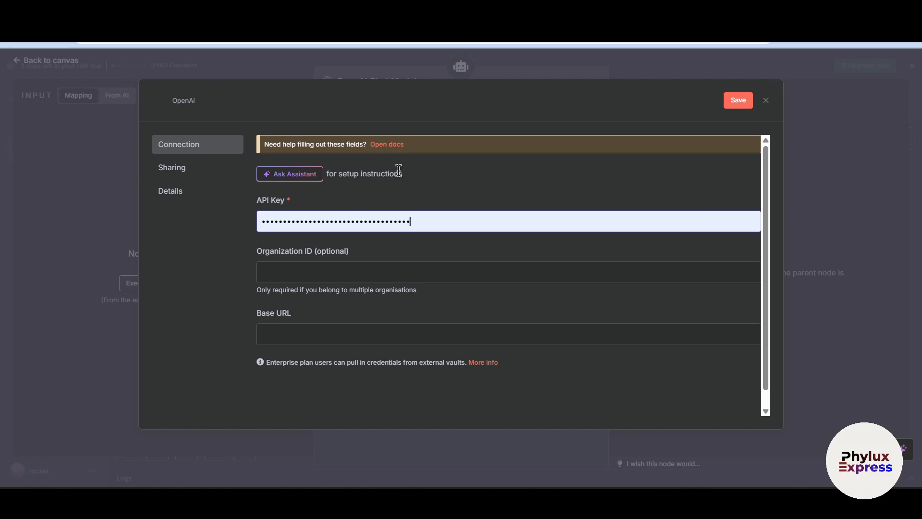
click(339, 273)
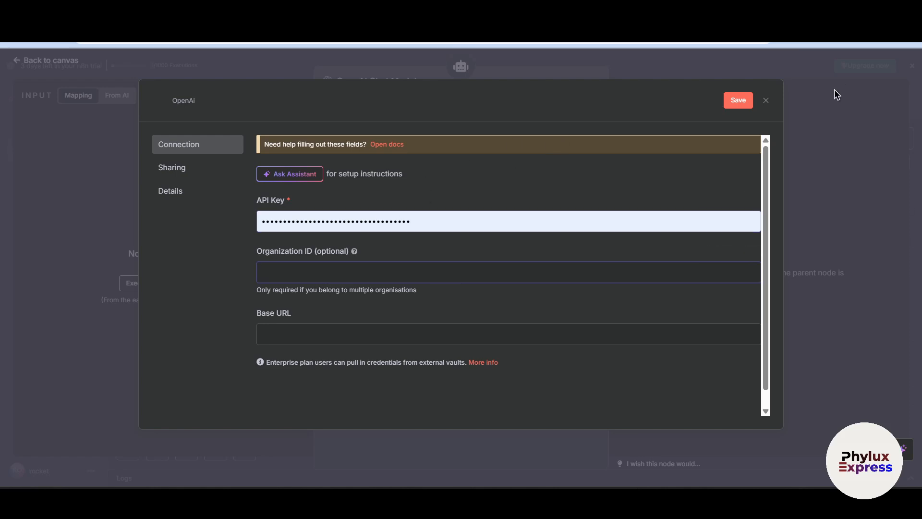
double_click(431, 229)
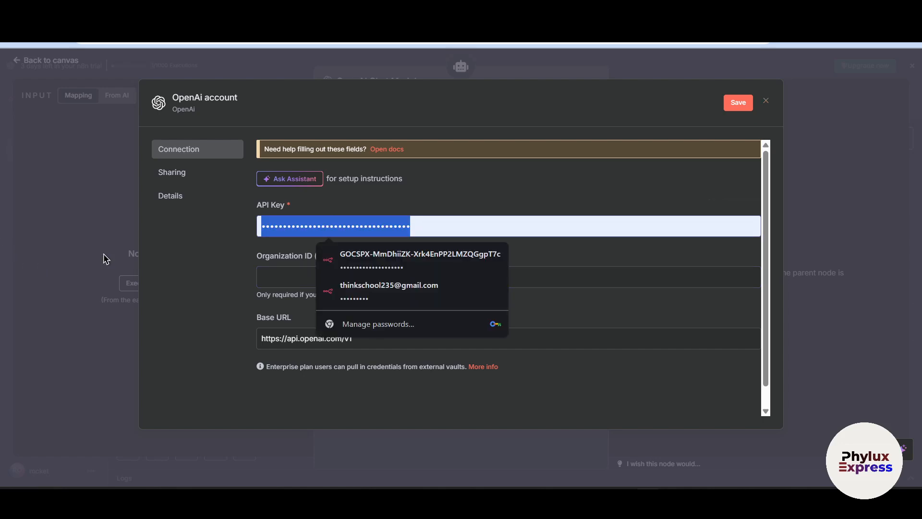
key(BackSpace)
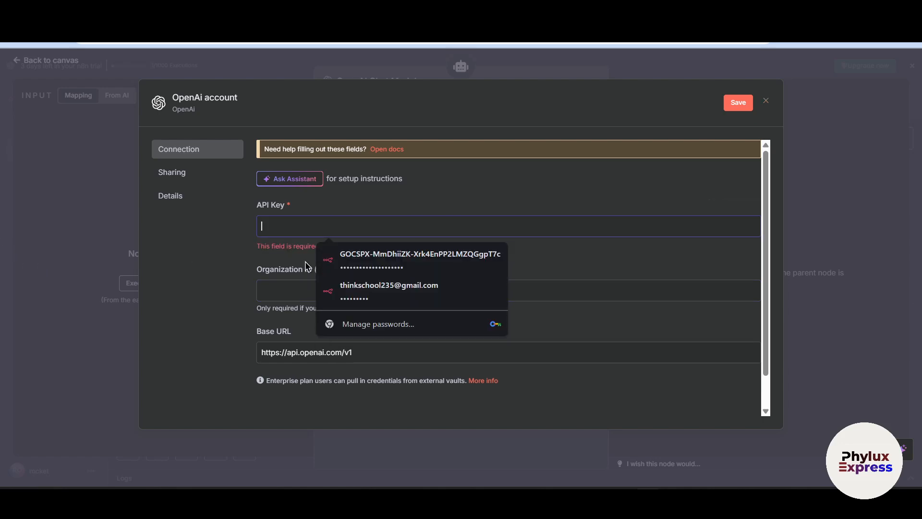
click(522, 215)
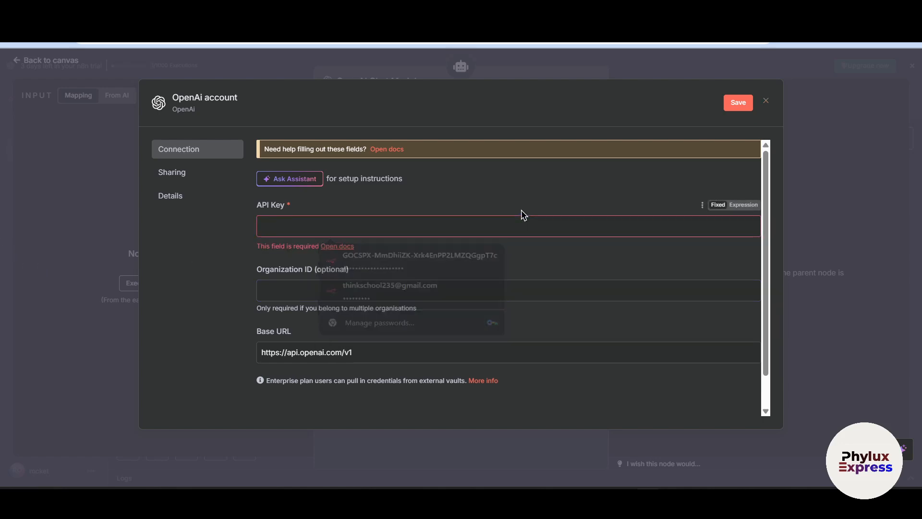
Highlight the OpenAI credential's API Key and Organization ID settings, and close the credential without saving
click(276, 230)
click(234, 214)
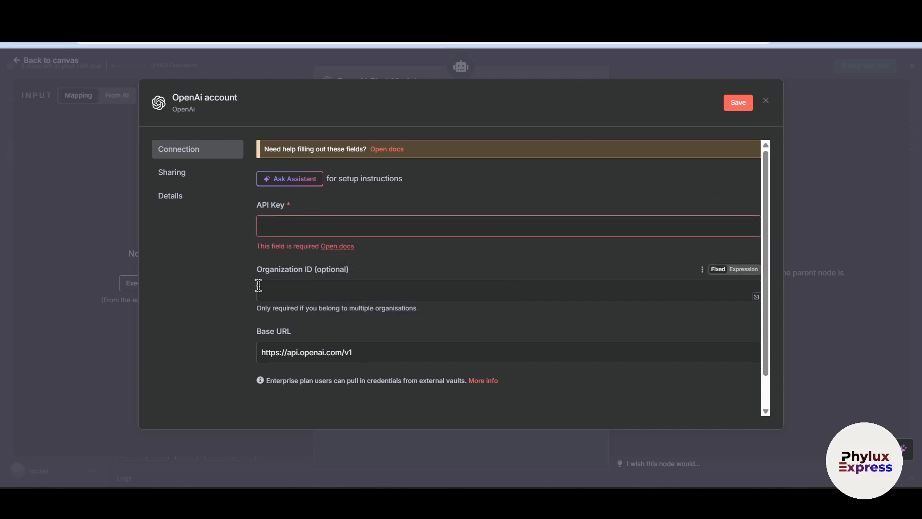
drag(249, 275, 391, 259)
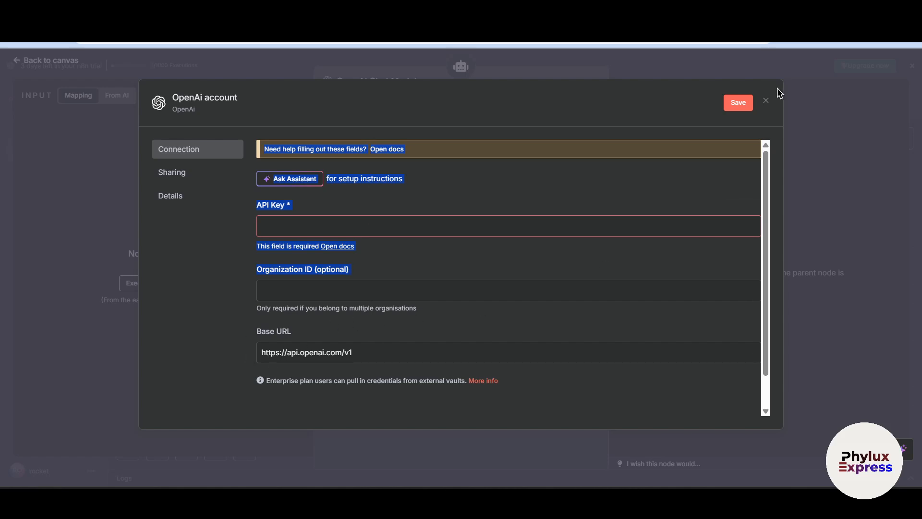
click(766, 101)
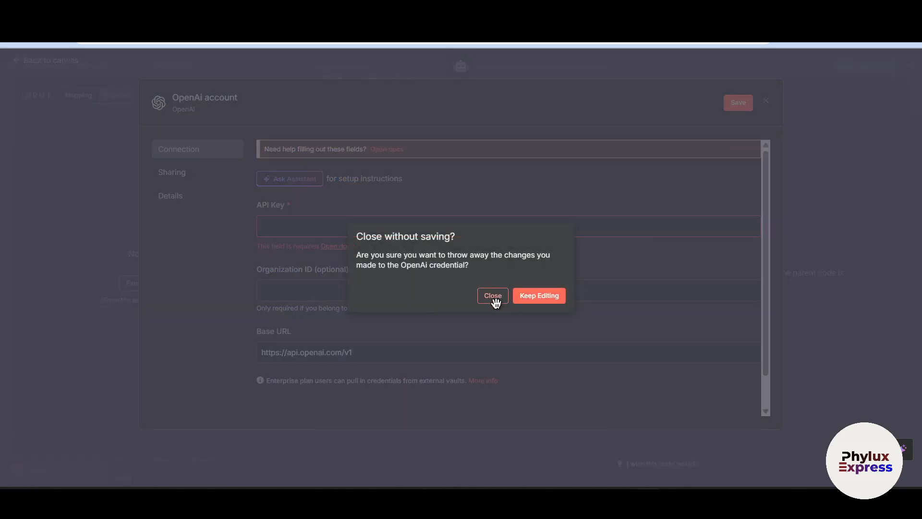
click(493, 297)
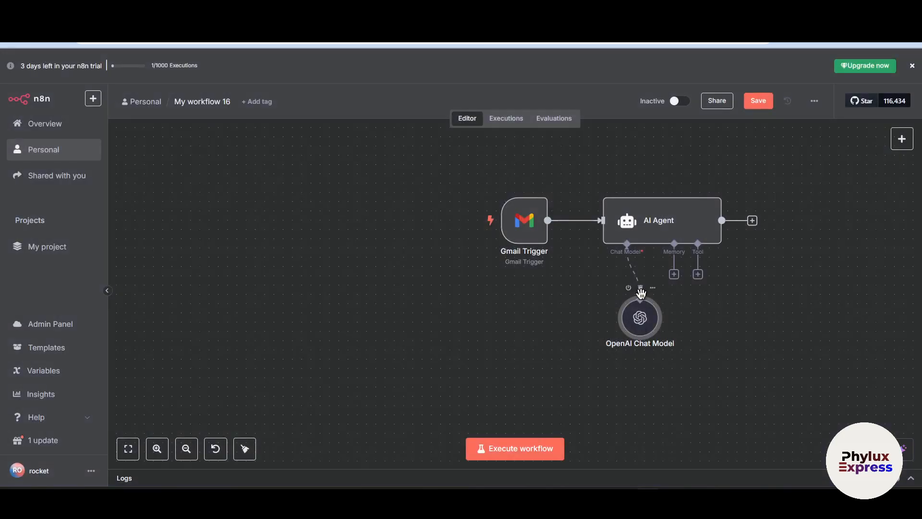
Replace the OpenAI Chat Model with a Groq Chat Model found by searching "groq", and position it below the AI Agent
click(640, 291)
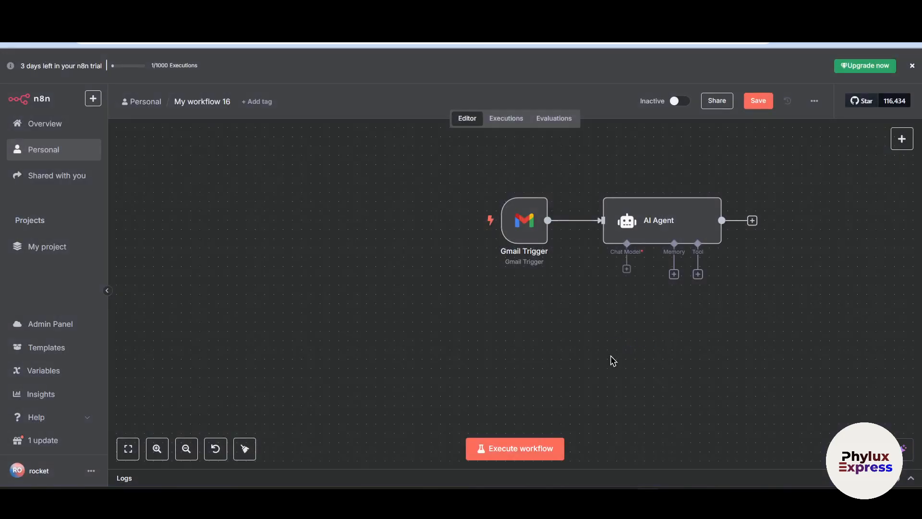
click(626, 274)
text(groq)
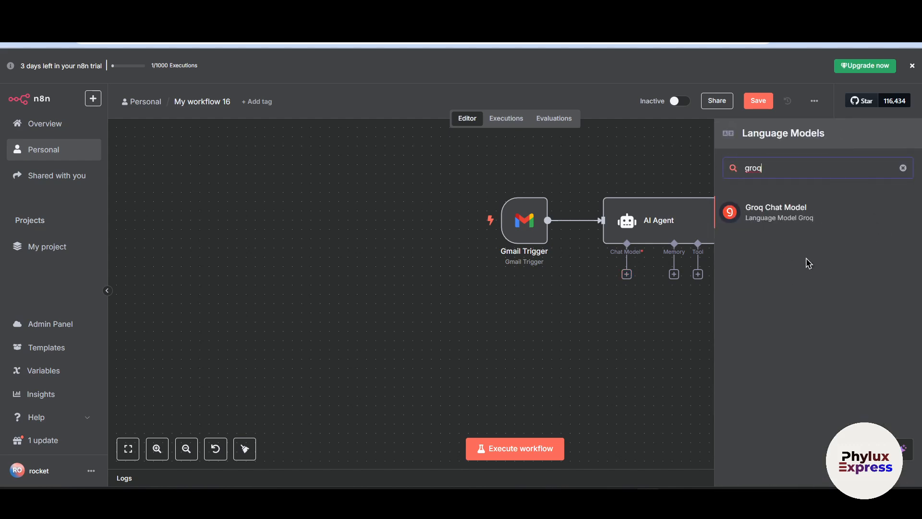
click(800, 216)
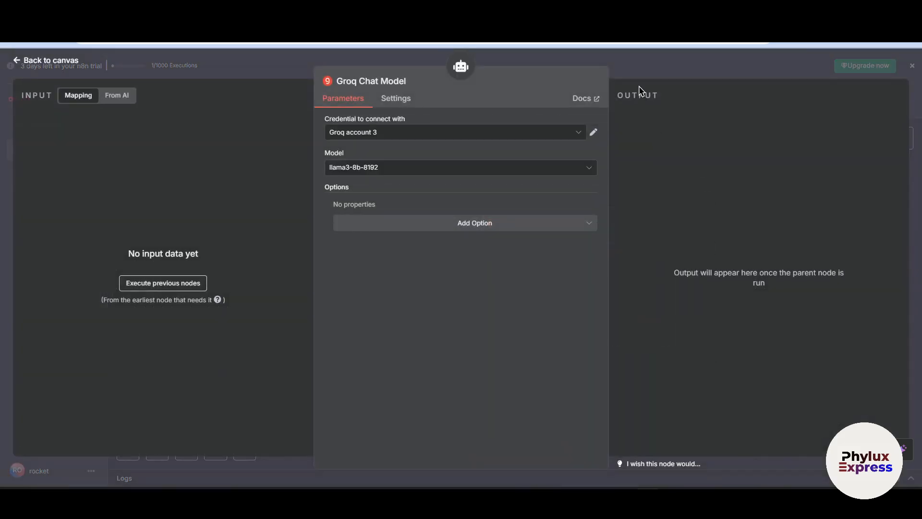
click(643, 77)
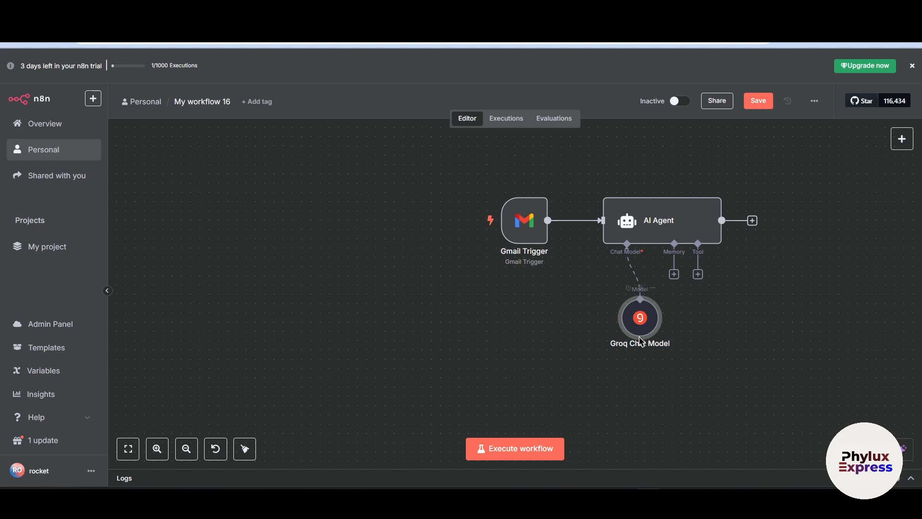
drag(629, 325, 598, 340)
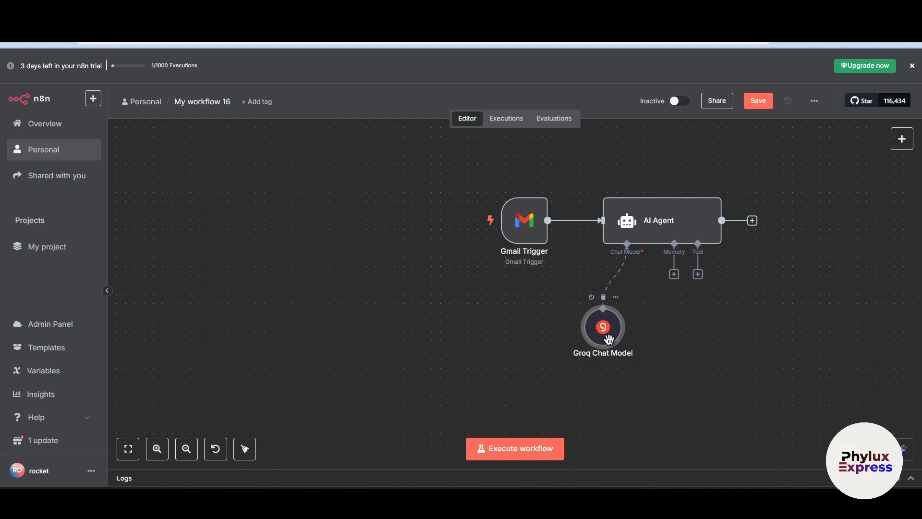
Start creating a new Groq credential for the Groq Chat Model and clear its prefilled API key
key(Return)
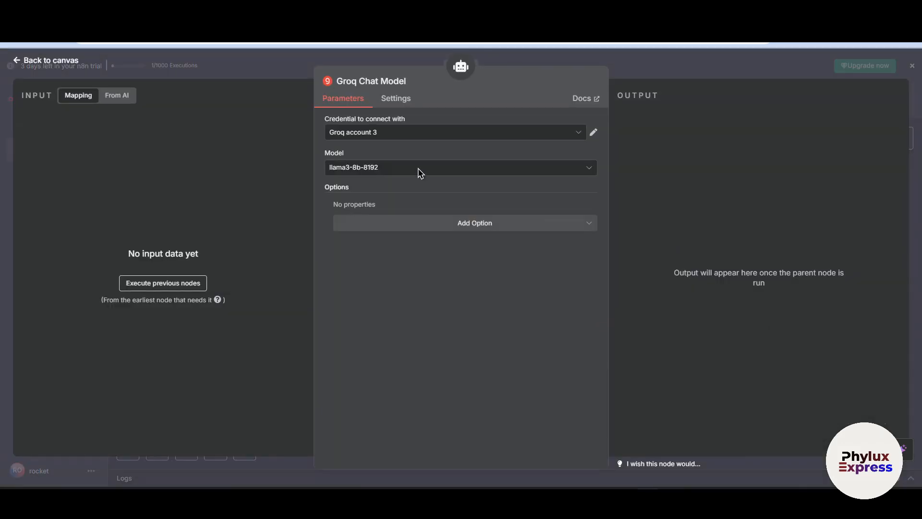
click(406, 133)
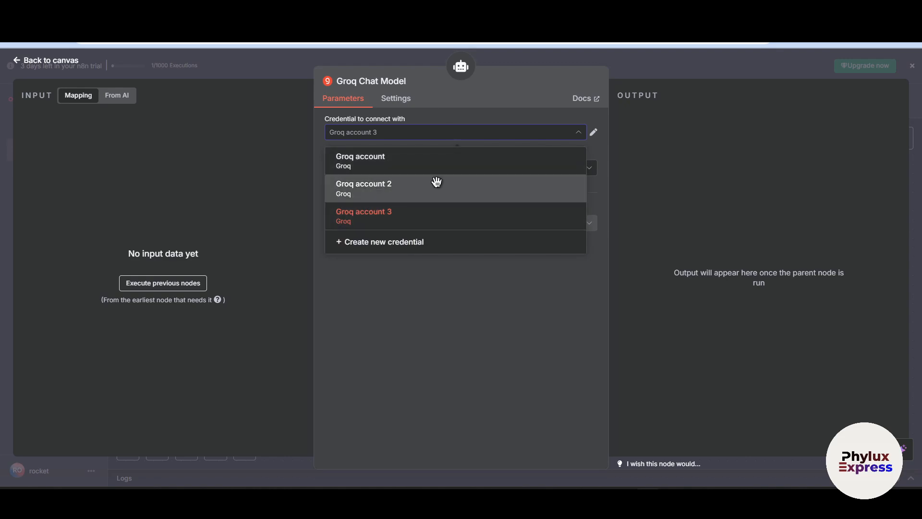
click(392, 242)
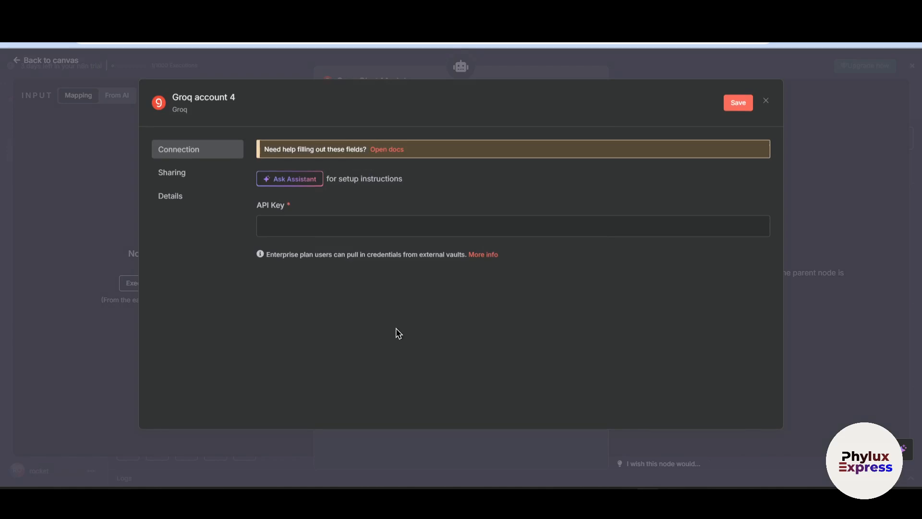
double_click(440, 224)
key(BackSpace)
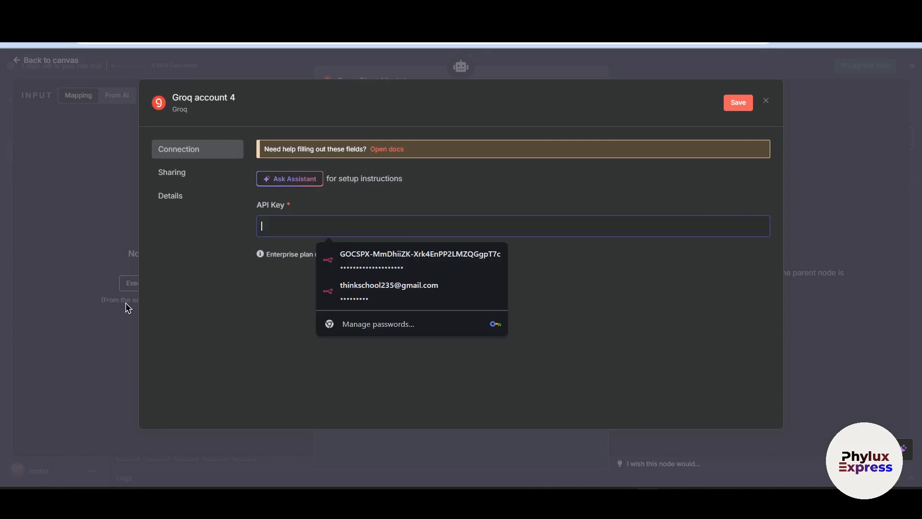
click(221, 360)
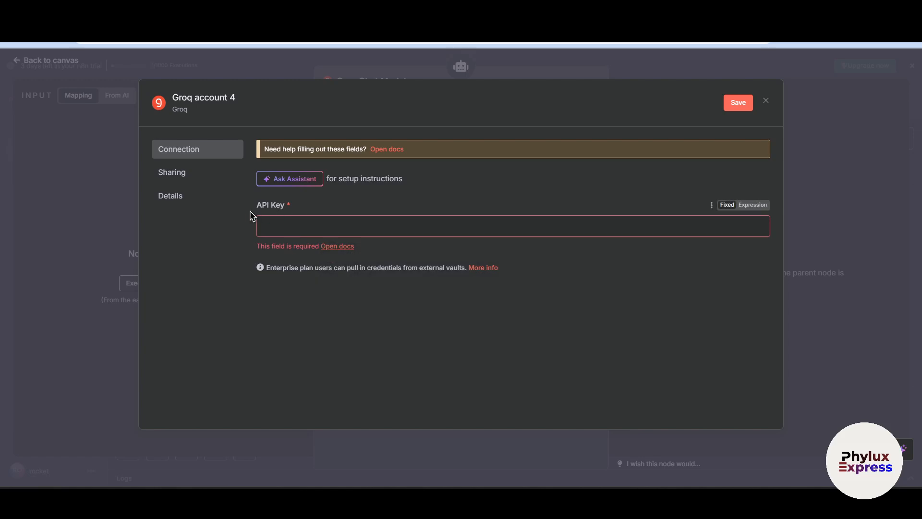
drag(250, 211, 365, 207)
click(342, 213)
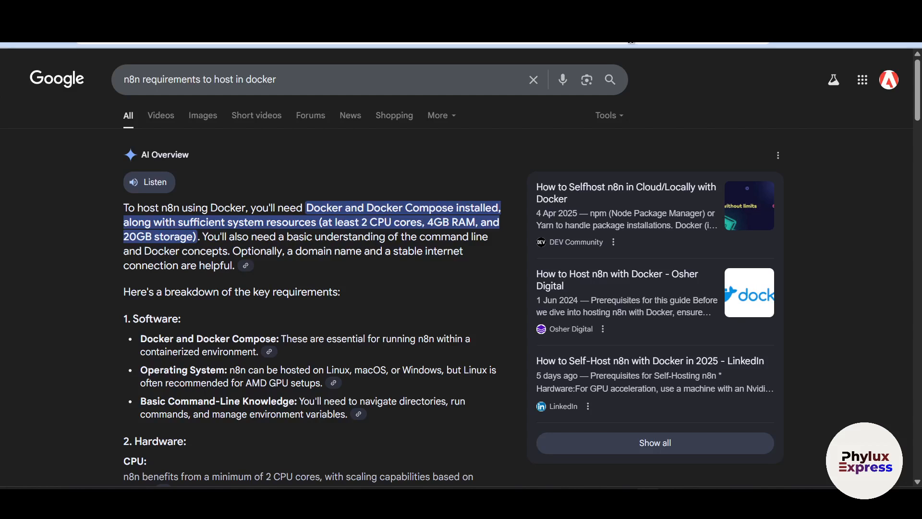
Search the web for "groq ai", open the Groq site, and go to the GroqCloud API keys page
text(g)
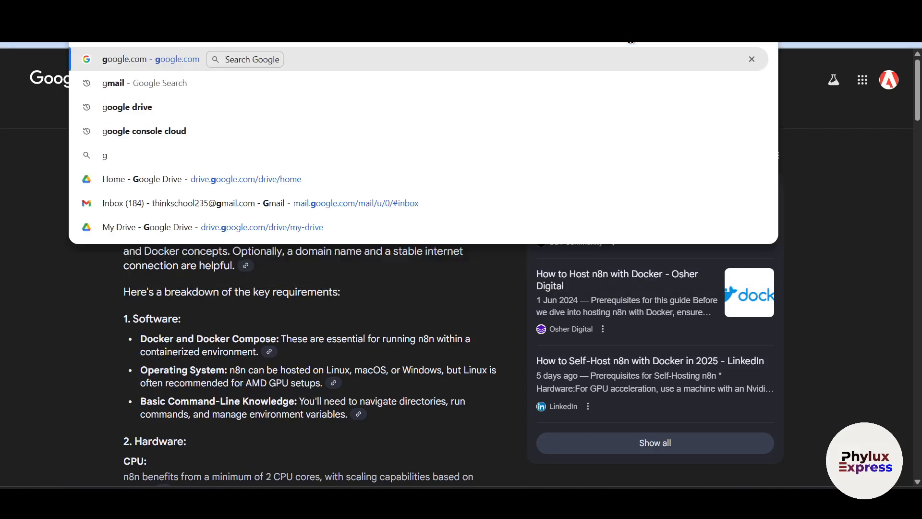
text(roq ai)
key(Return)
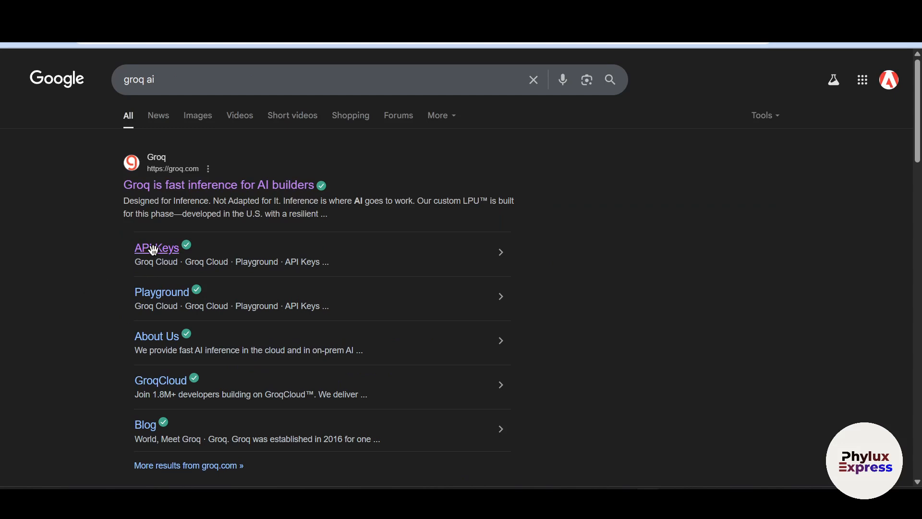
click(161, 185)
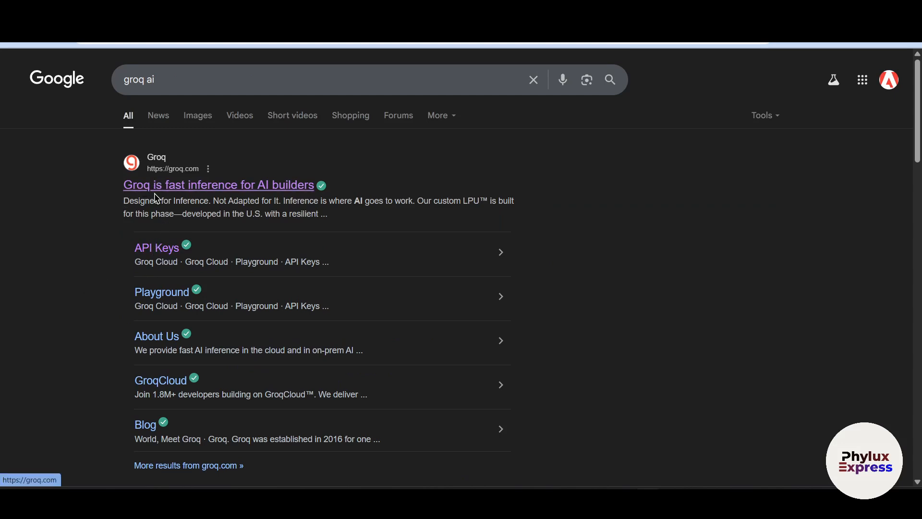
scroll(407, 250, down, 4)
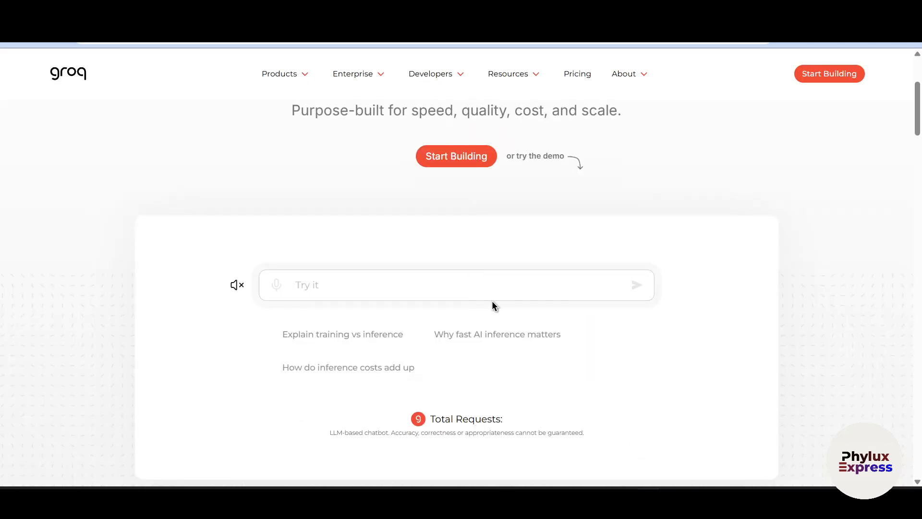
scroll(494, 305, up, 4)
click(456, 336)
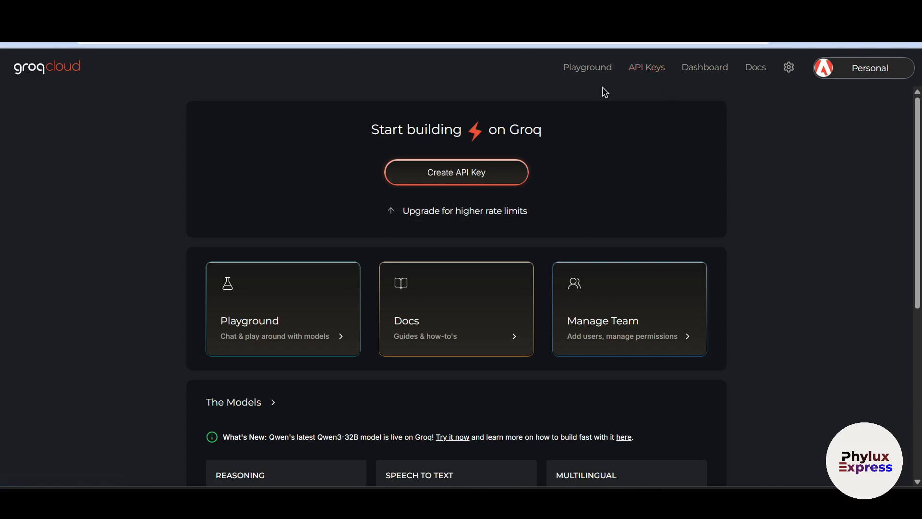
click(649, 68)
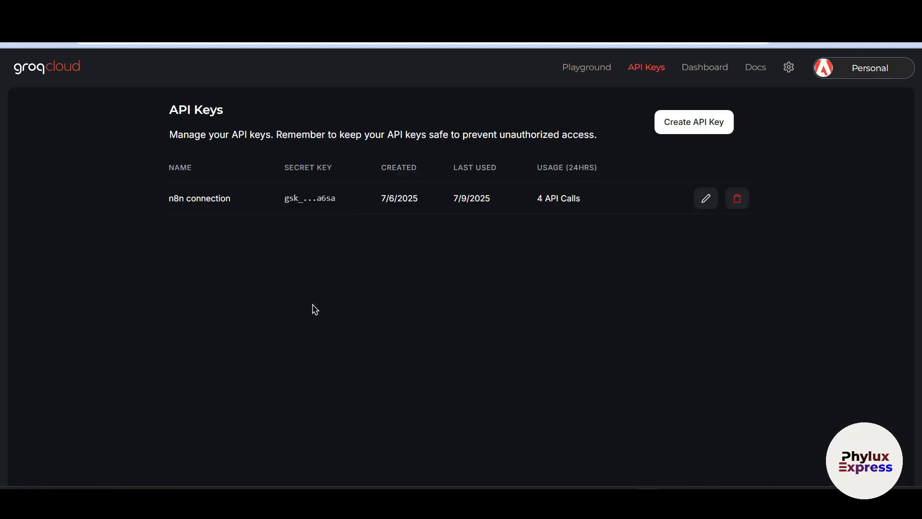
Create a Groq API key named n8nconnection2, completing the human verification, and copy the key
click(695, 120)
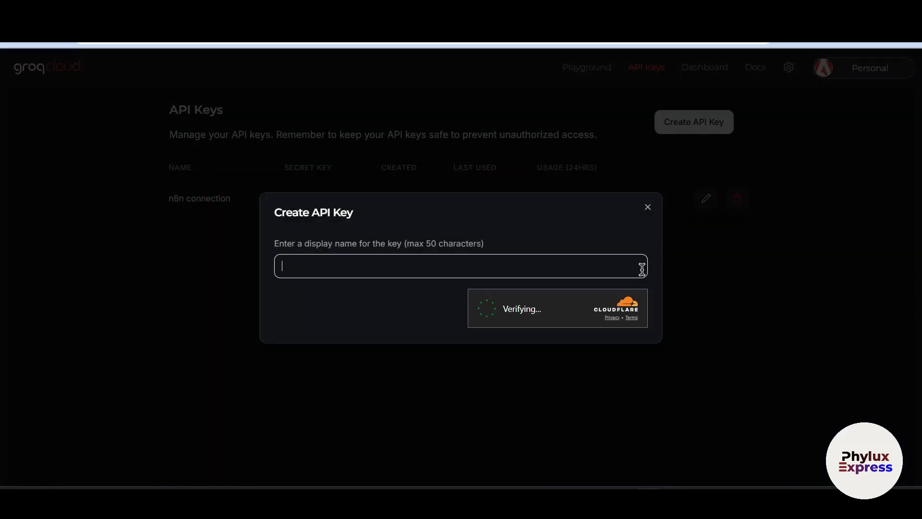
click(409, 267)
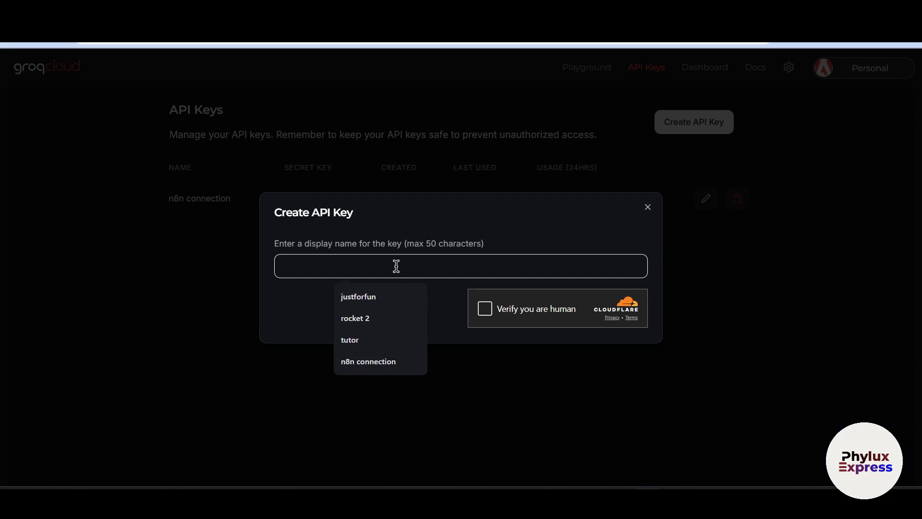
text(n8nconnection2)
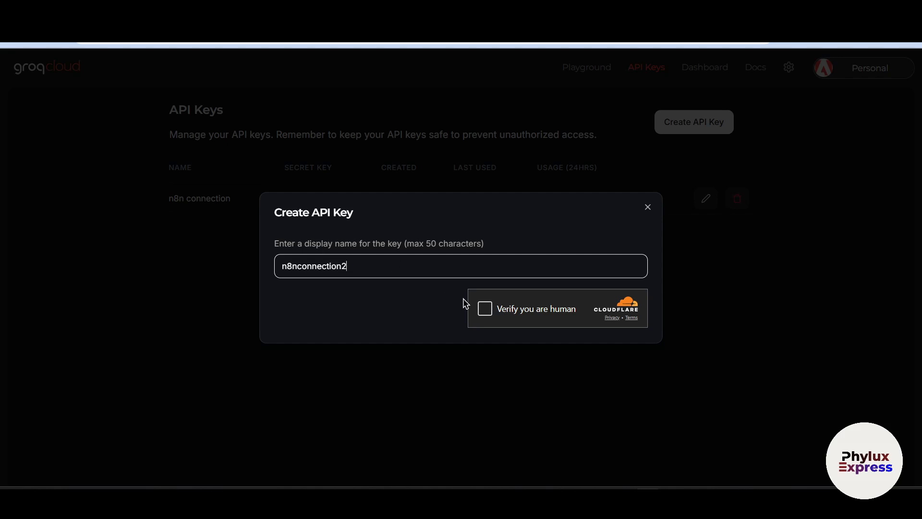
click(476, 312)
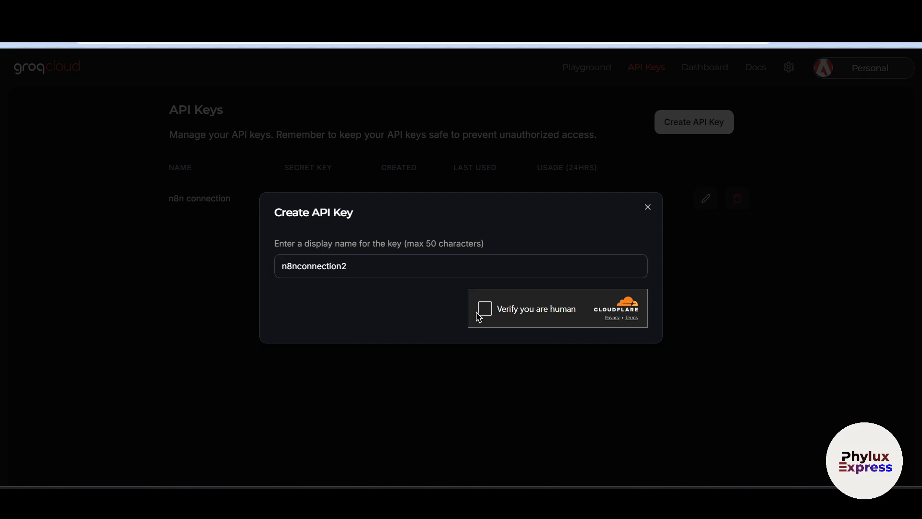
click(482, 311)
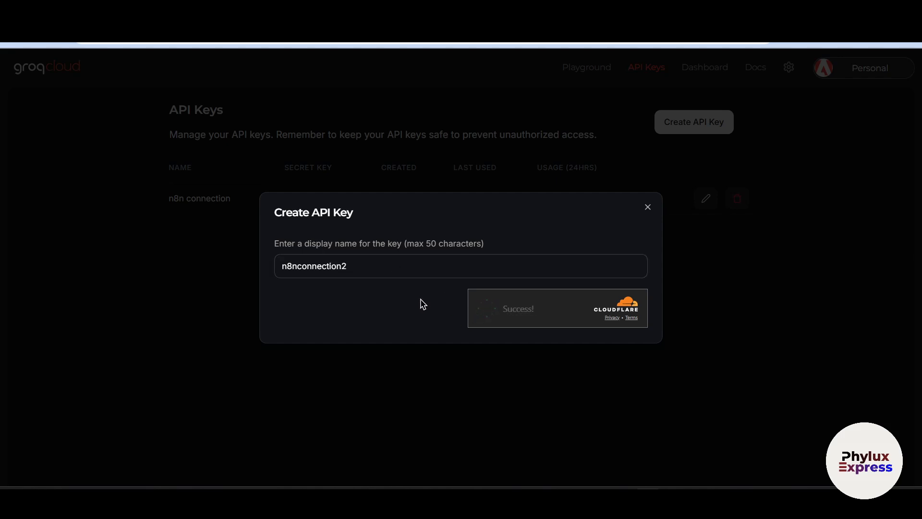
click(613, 312)
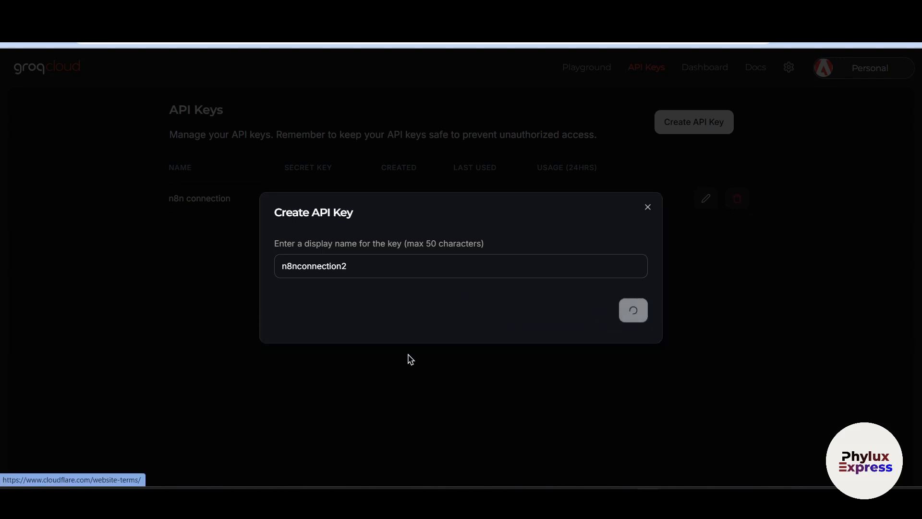
click(598, 279)
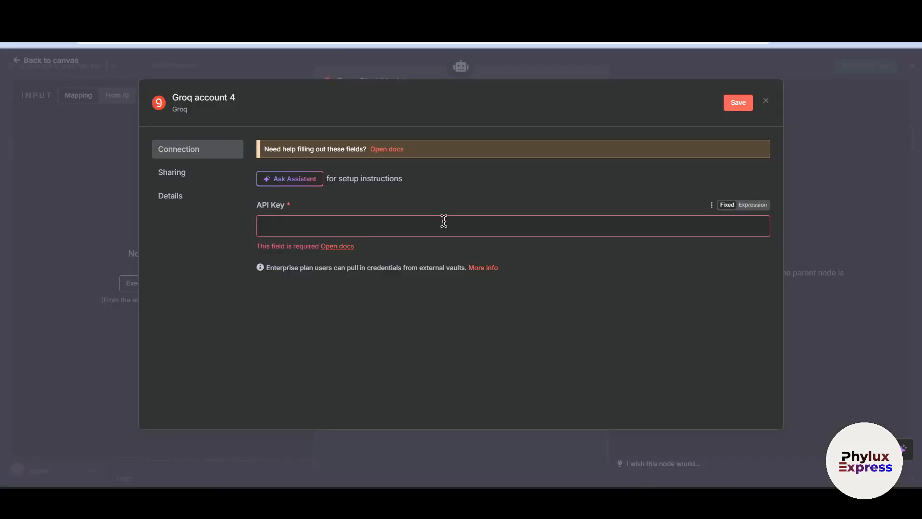
Back in n8n, paste the Groq API key into the new credential, save it, and close the credential
click(443, 220)
key(ctrl+v)
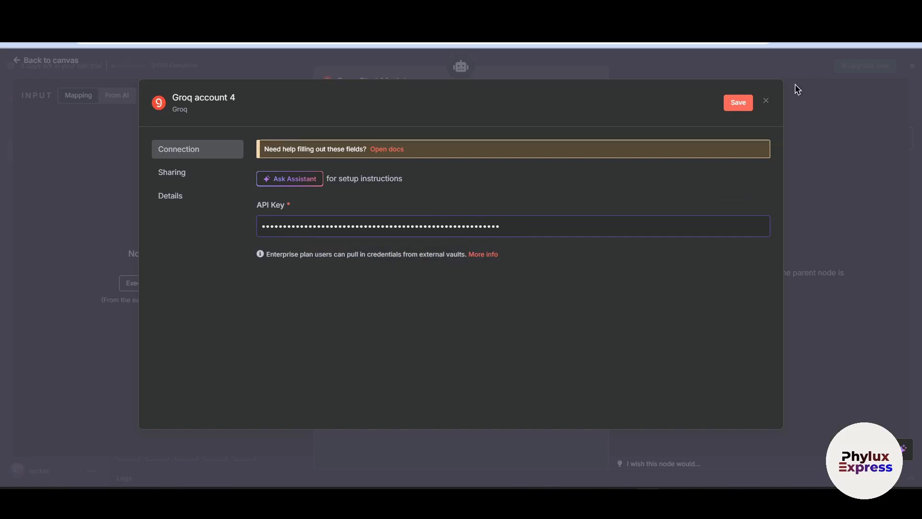
click(743, 103)
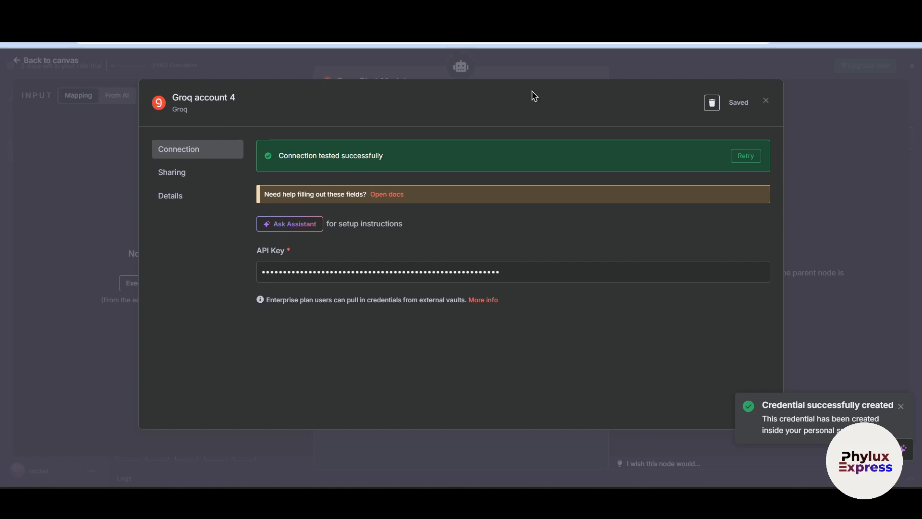
click(534, 76)
click(415, 129)
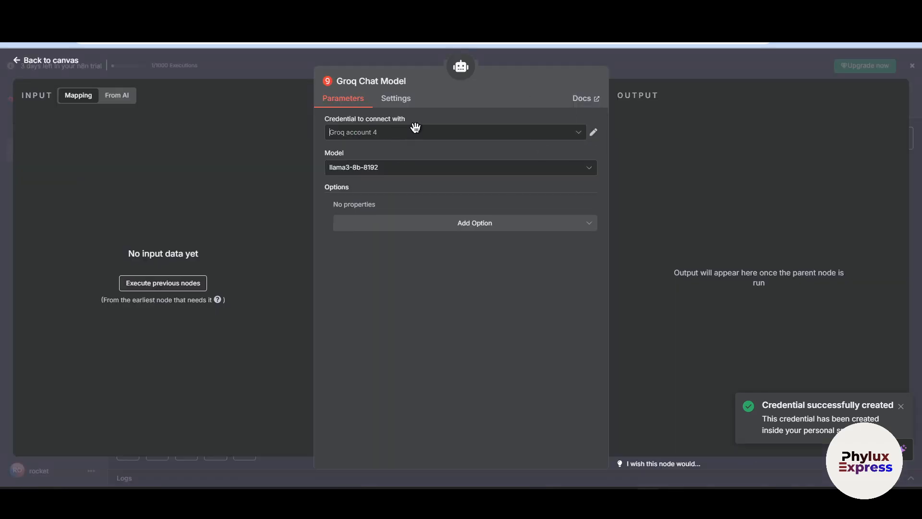
click(610, 197)
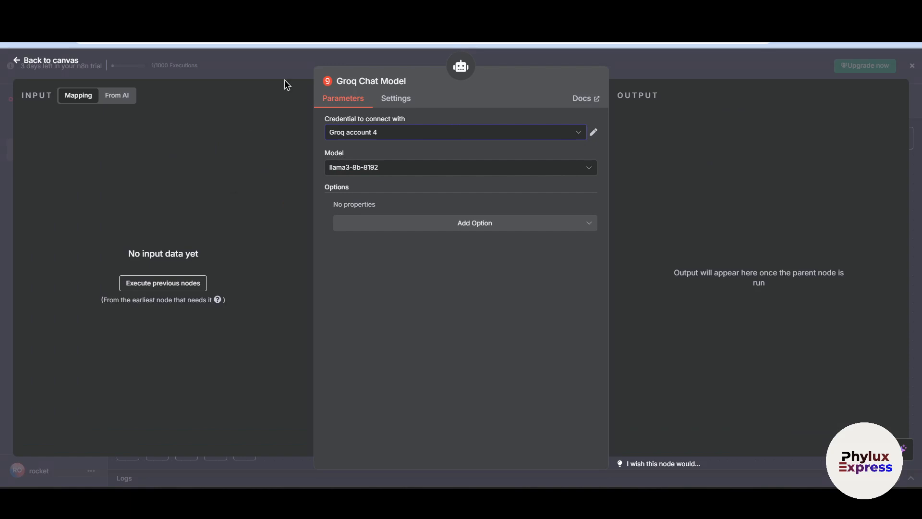
Browse the available Groq models, select llama3-8b-8192 for the Groq Chat Model, and return to the canvas
click(373, 168)
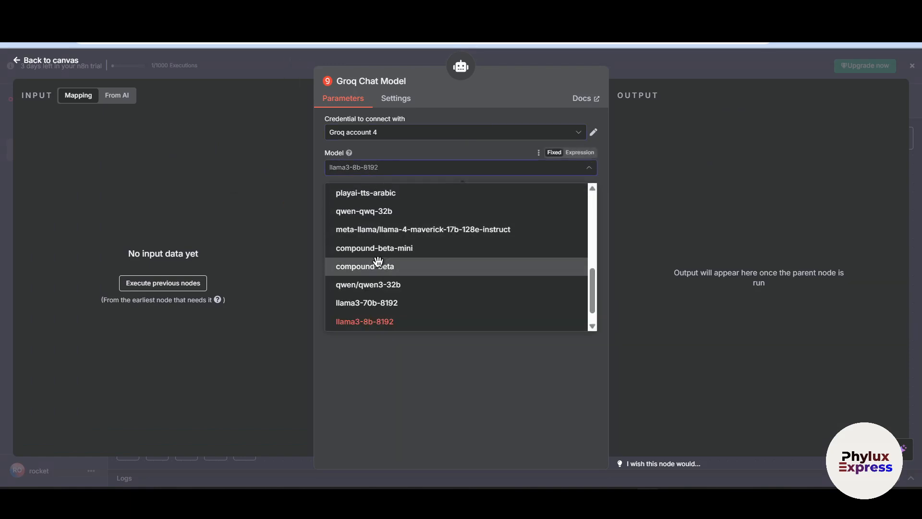
scroll(439, 245, up, 5)
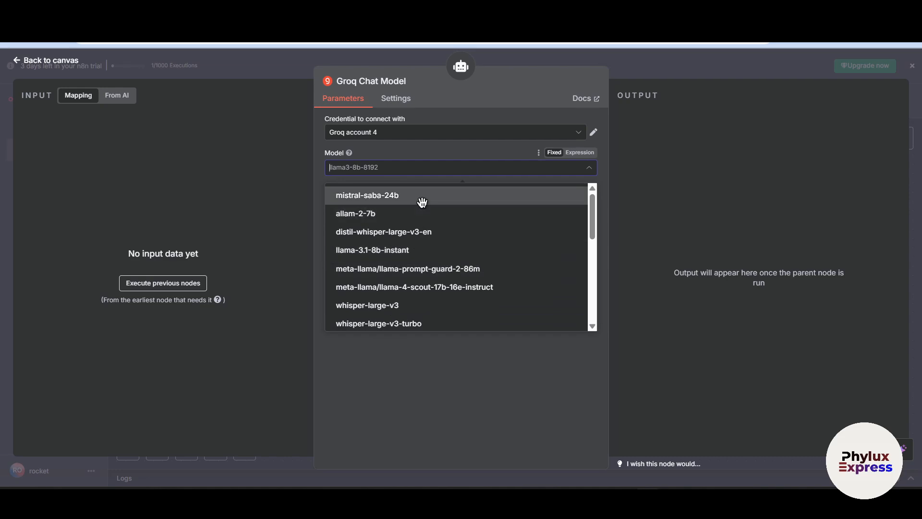
scroll(420, 269, down, 1)
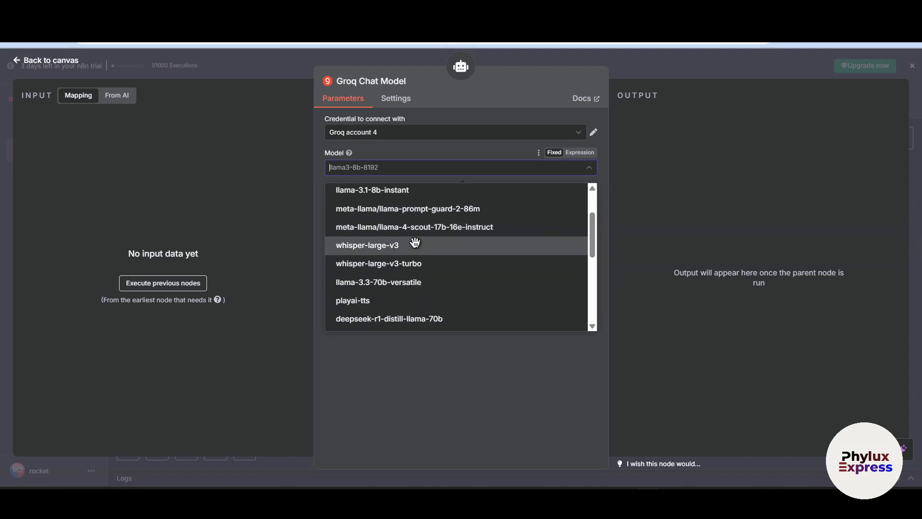
scroll(413, 302, down, 5)
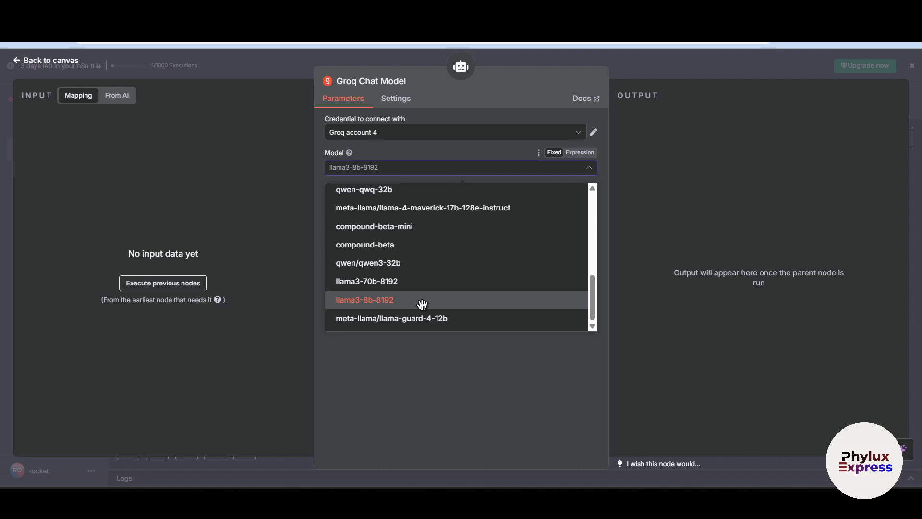
click(422, 304)
click(695, 64)
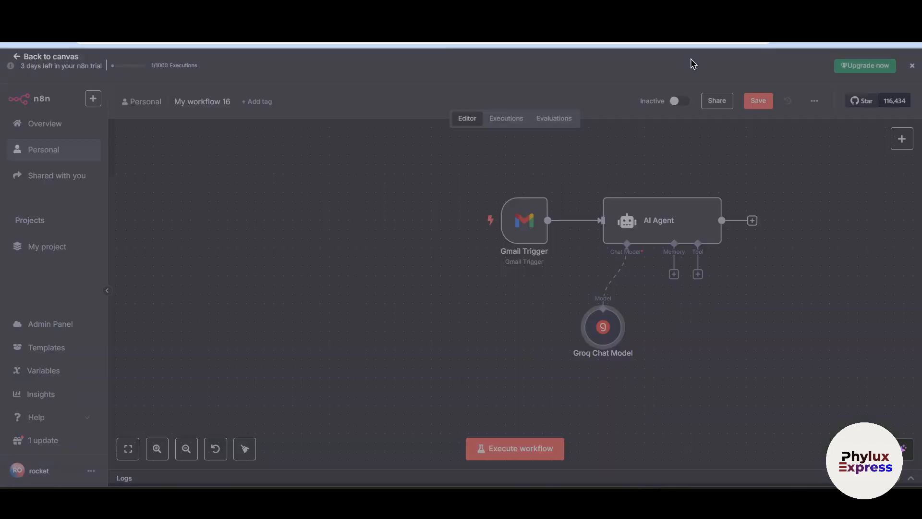
Open the AI Agent's parameters and examine the source options for its user message prompt
double_click(666, 215)
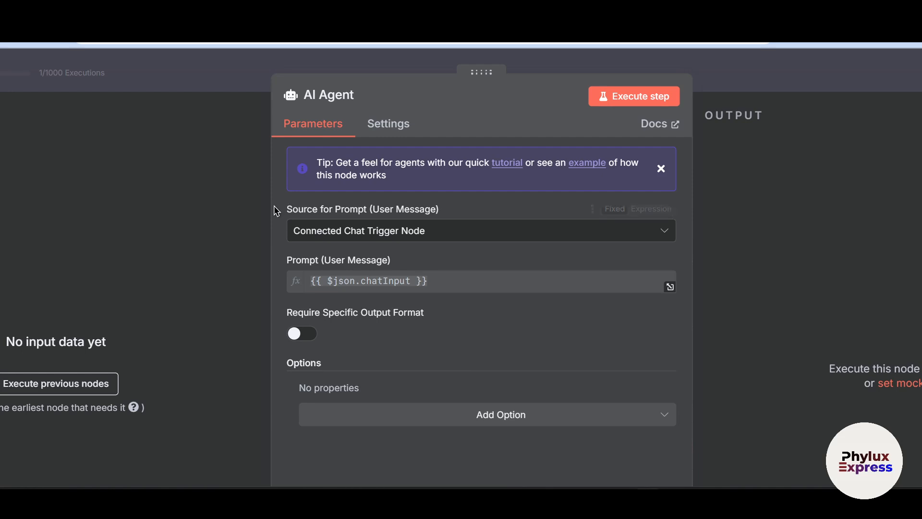
drag(276, 210, 364, 212)
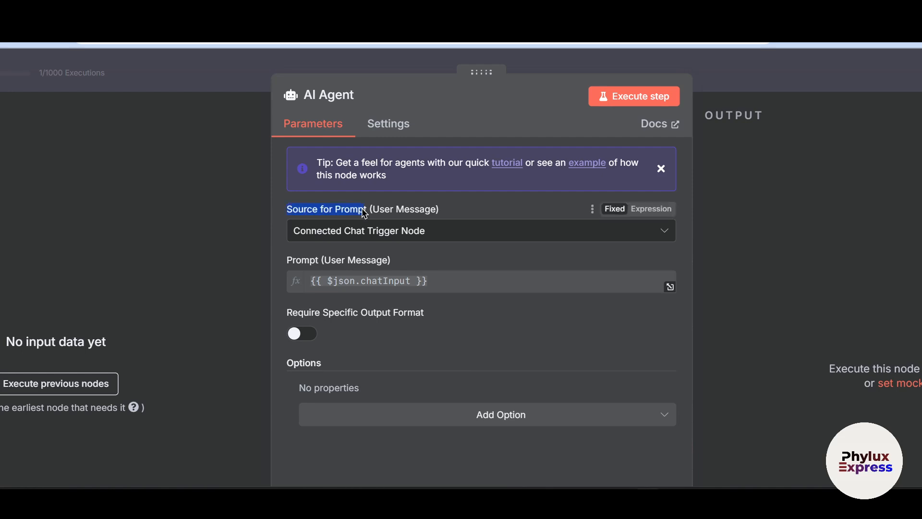
click(412, 230)
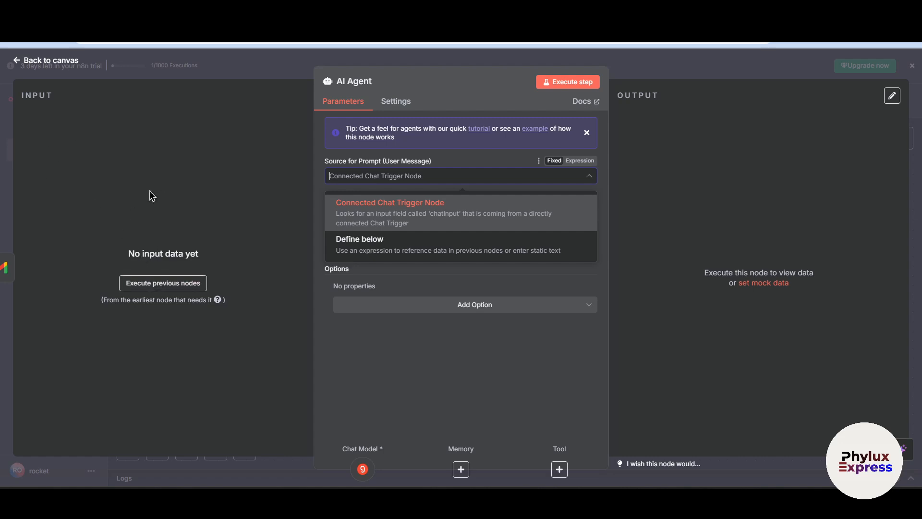
click(384, 56)
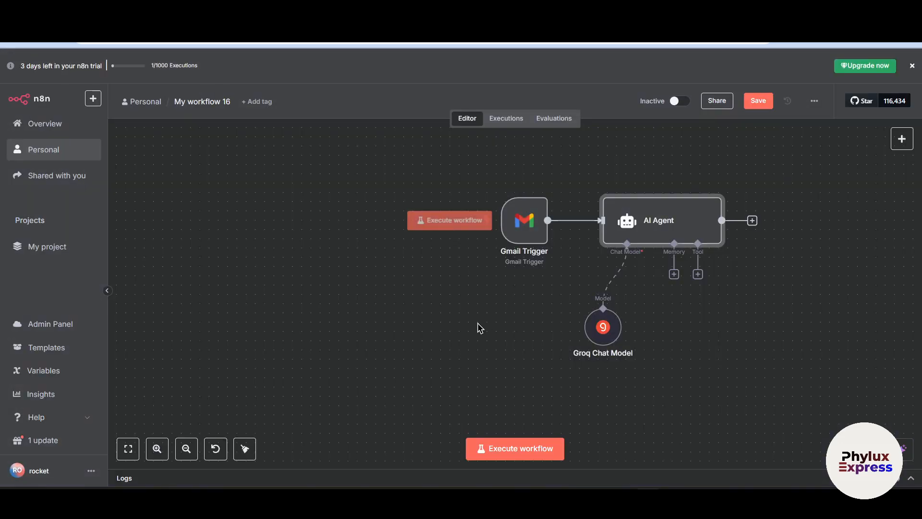
Fetch a test event with the Gmail Trigger, try to stop listening for it, and return to the canvas
double_click(524, 222)
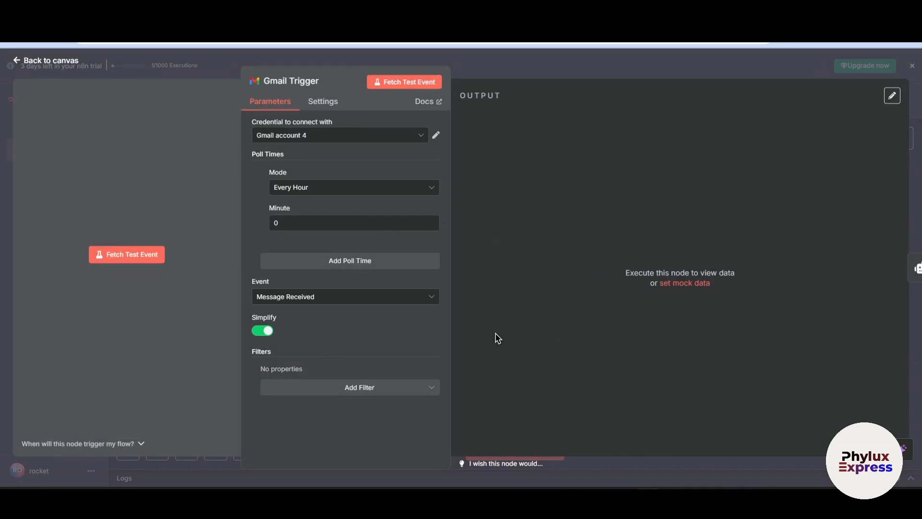
click(413, 82)
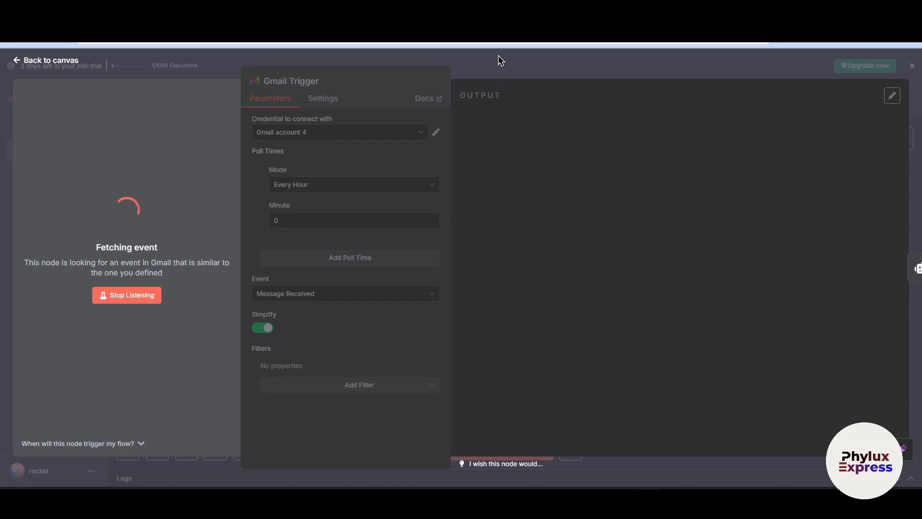
click(148, 302)
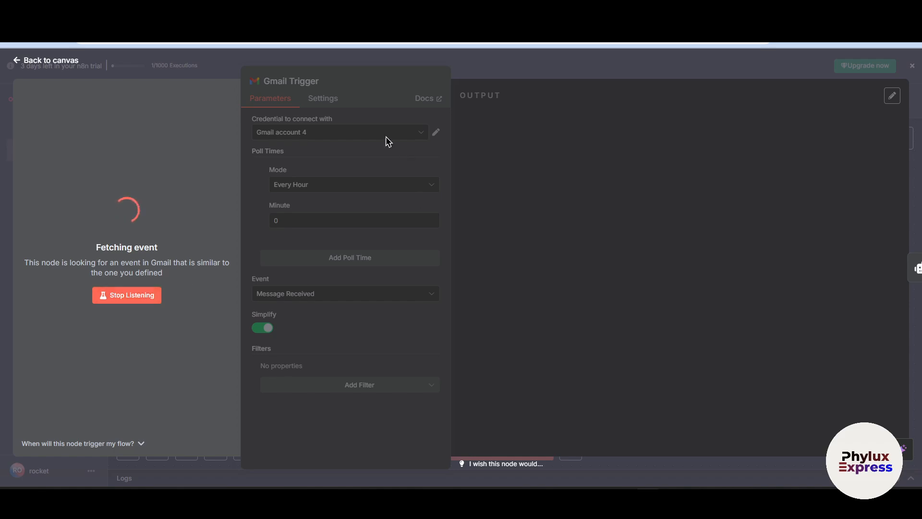
click(129, 294)
click(128, 291)
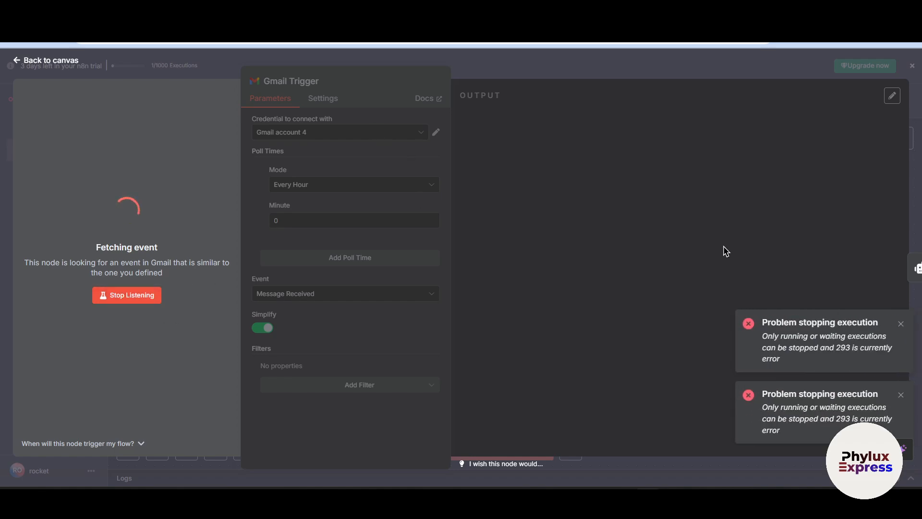
click(772, 73)
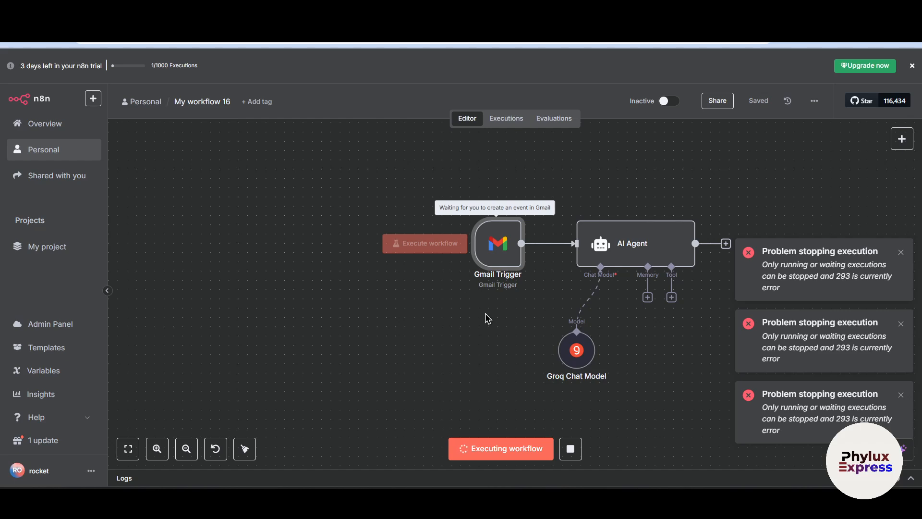
Try to stop the running workflow execution from the canvas, dismiss the error notice, and recheck the Gmail Trigger
click(574, 455)
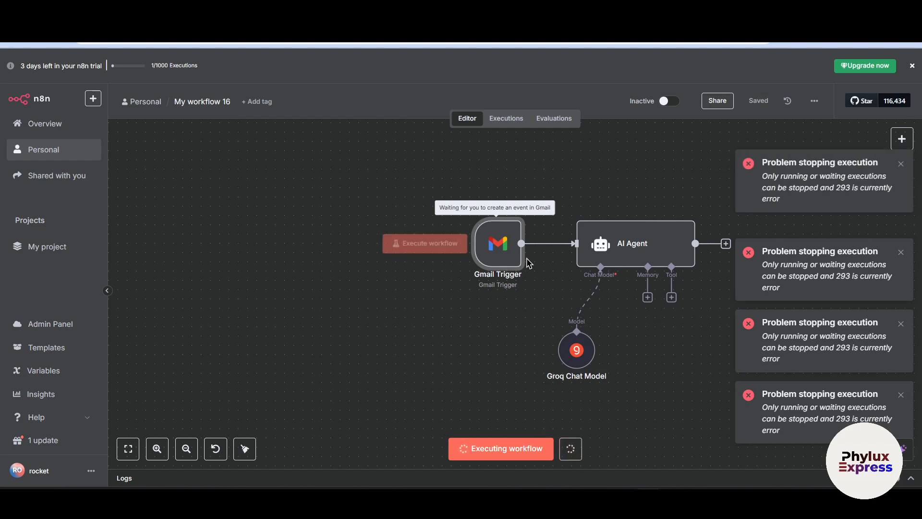
click(901, 164)
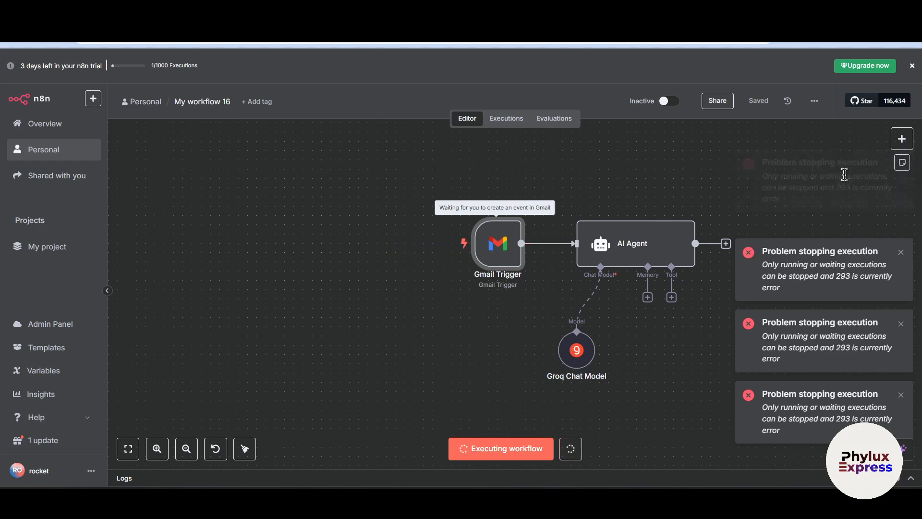
scroll(597, 243, right, 2)
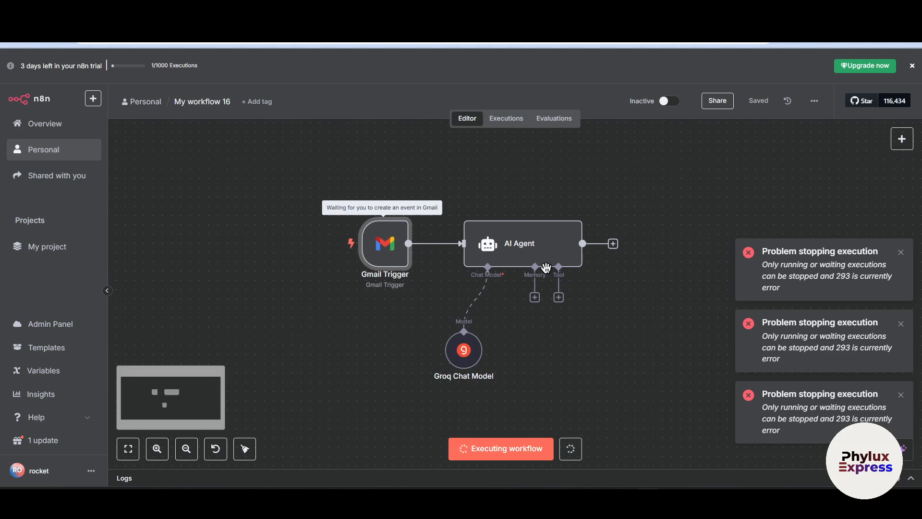
double_click(396, 243)
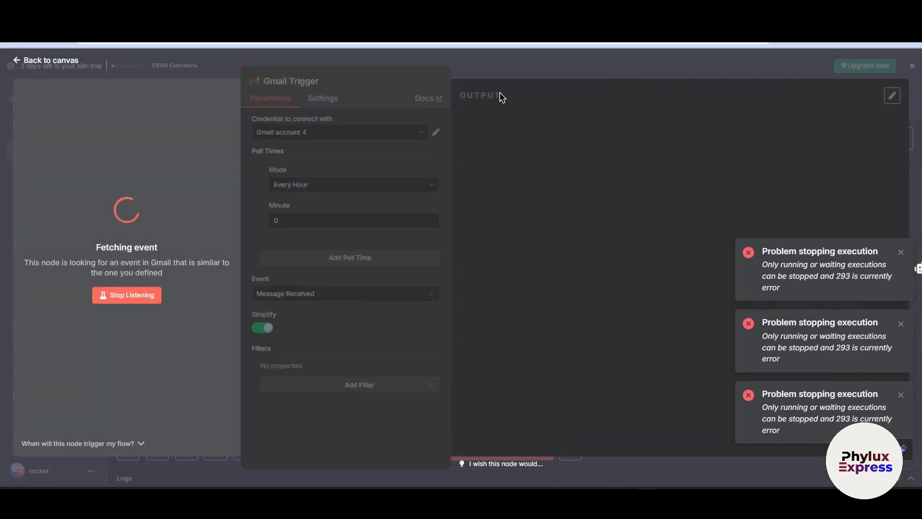
click(514, 68)
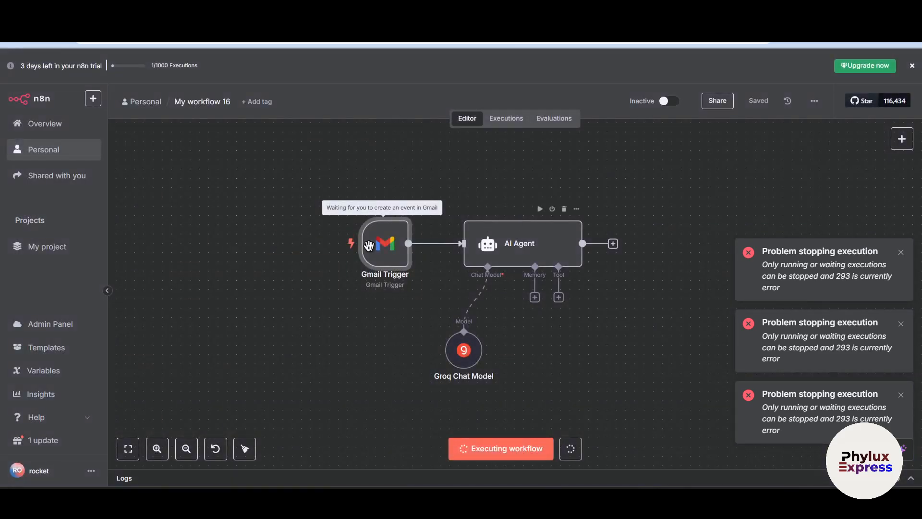
double_click(393, 252)
click(581, 74)
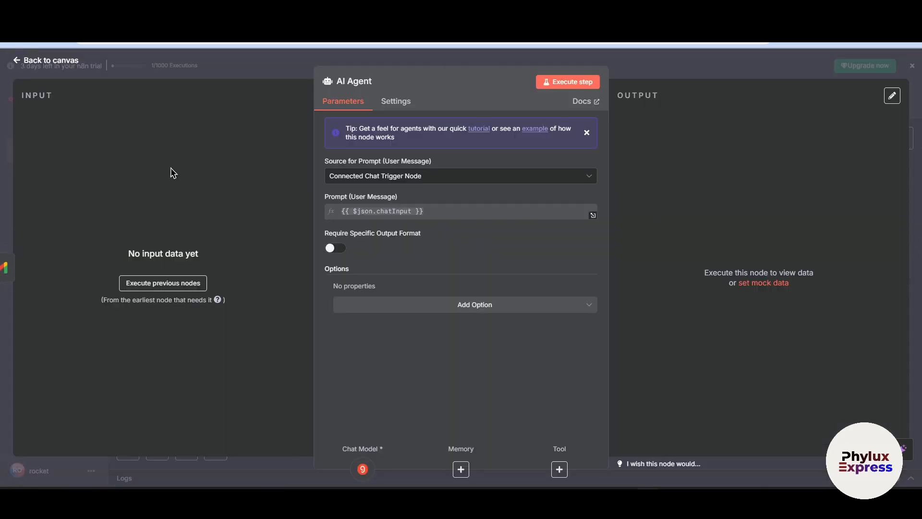
Compare the AI Agent's prompt sources by switching to Define below and back to Connected Chat Trigger Node
click(212, 78)
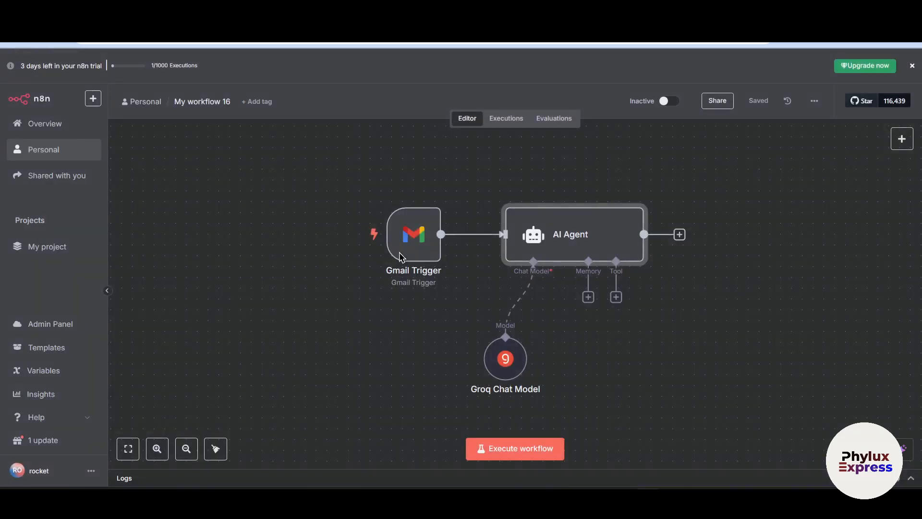
double_click(555, 237)
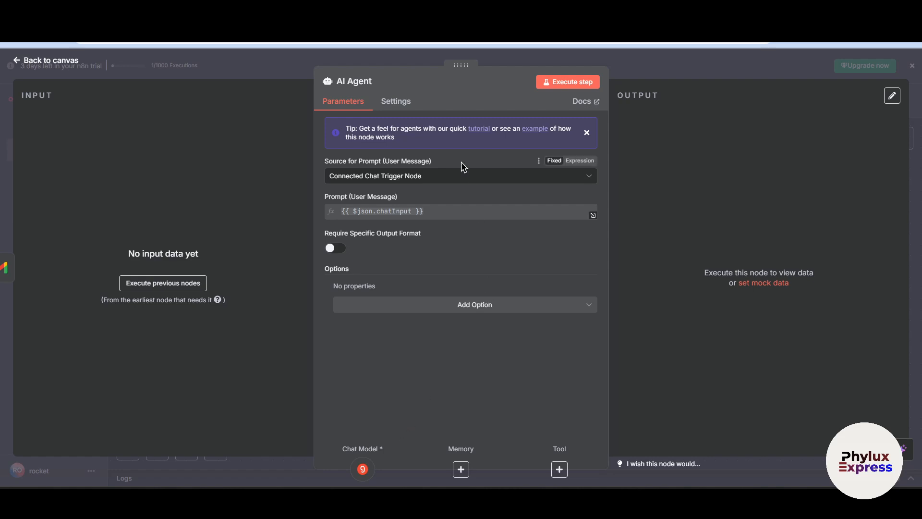
click(457, 178)
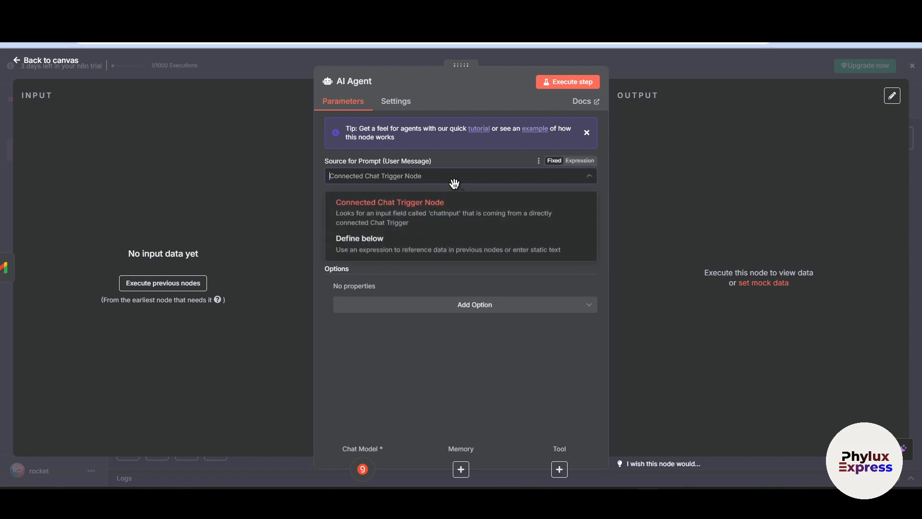
click(391, 242)
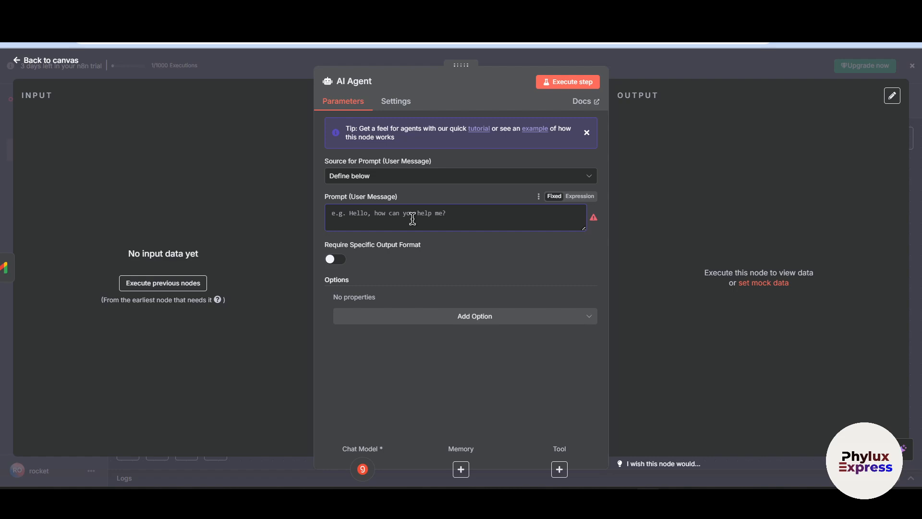
click(398, 178)
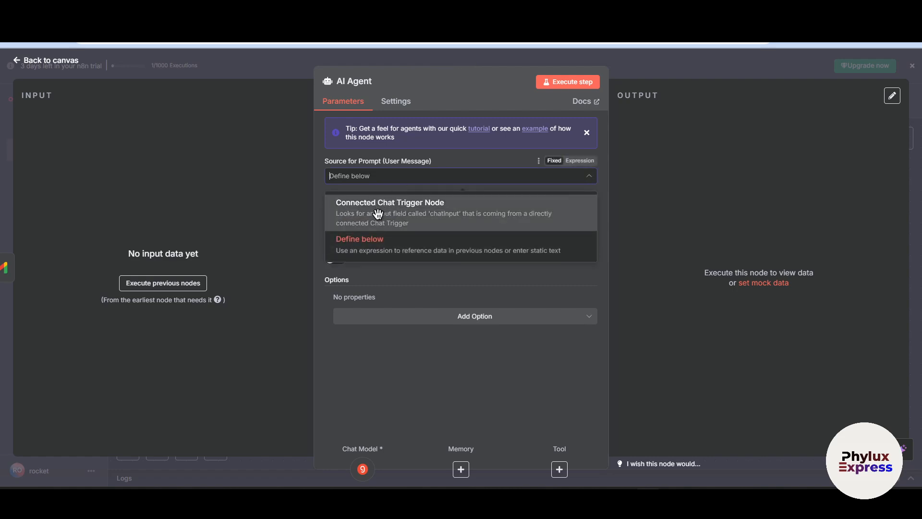
click(456, 214)
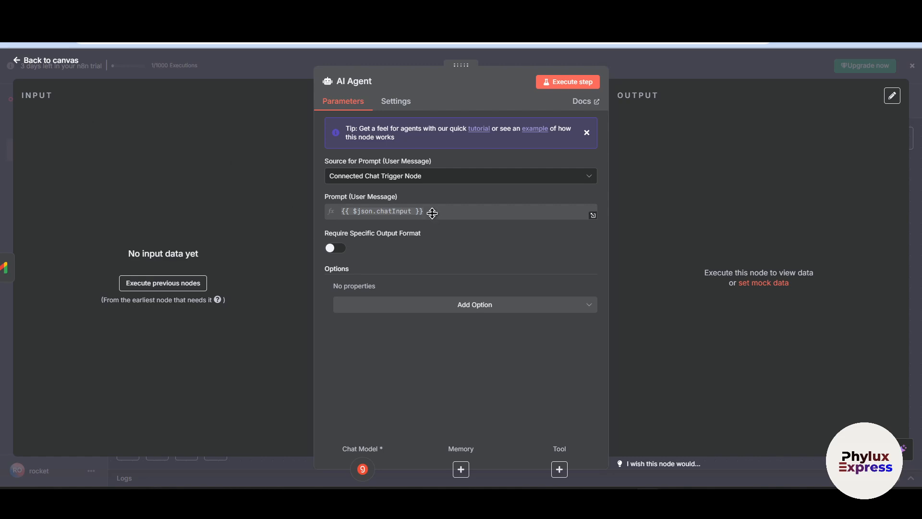
click(444, 176)
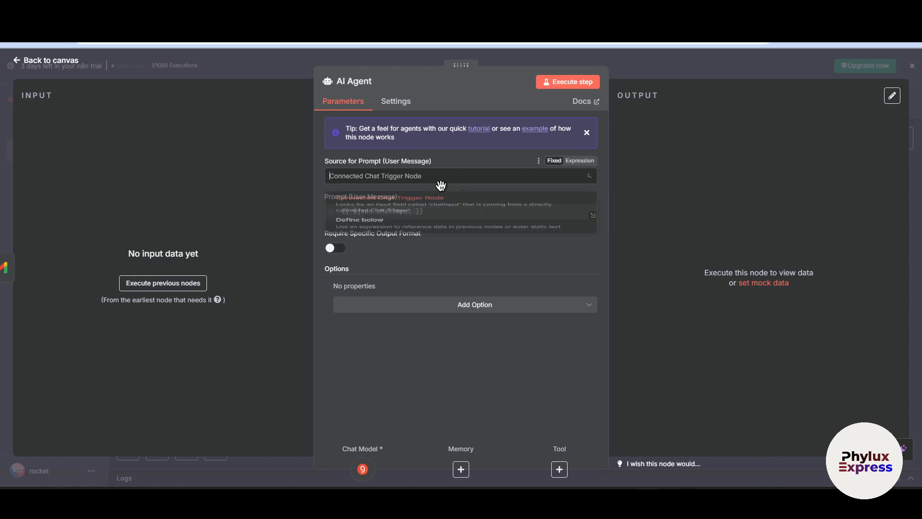
click(833, 237)
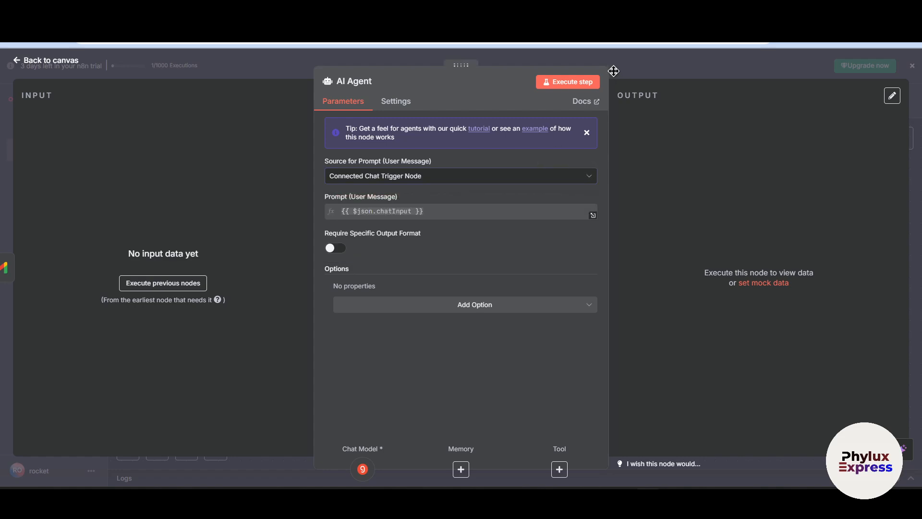
Set the AI Agent's user message source to Define below and add the System Message option
click(478, 176)
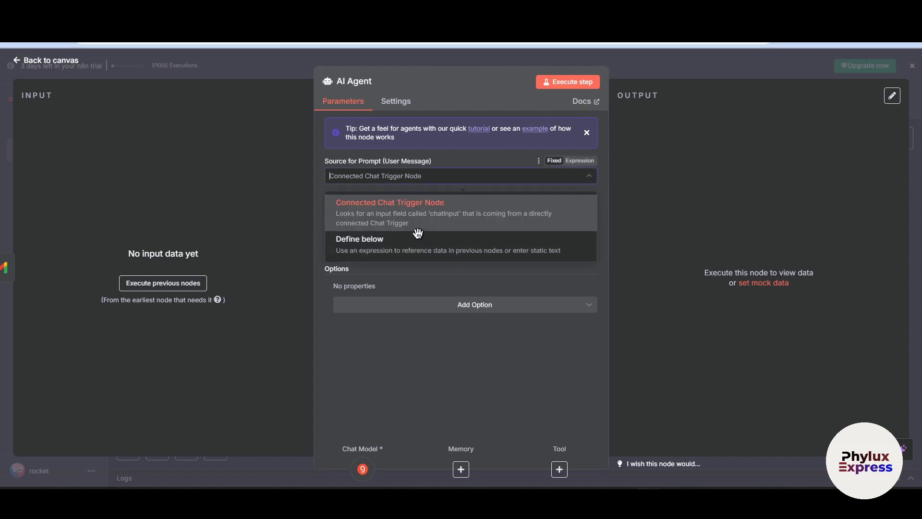
click(403, 254)
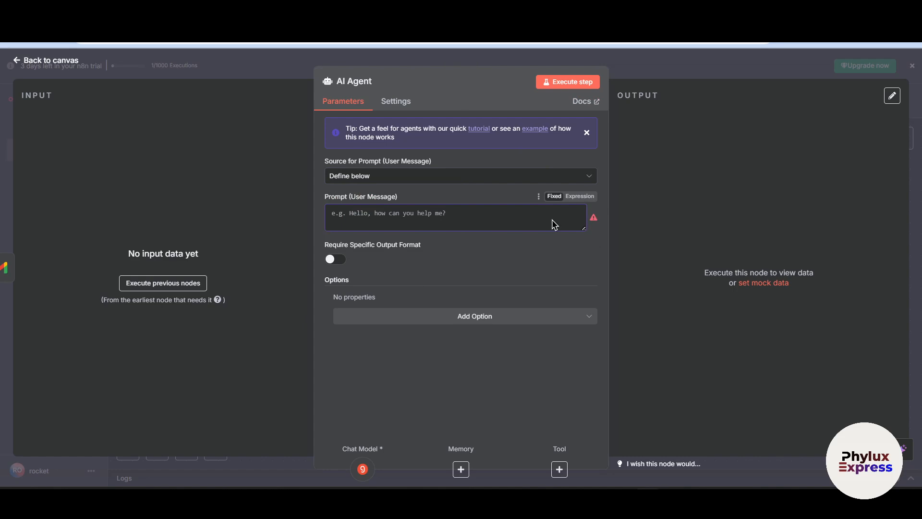
click(468, 323)
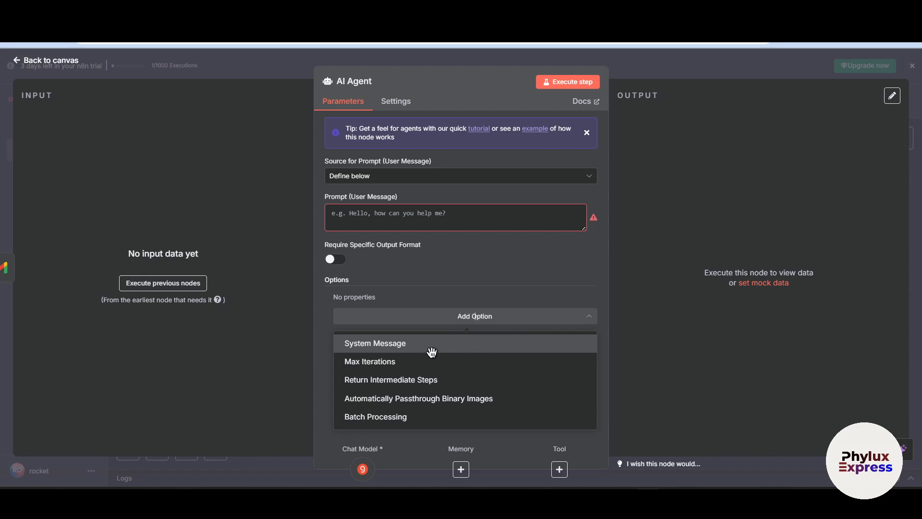
click(437, 349)
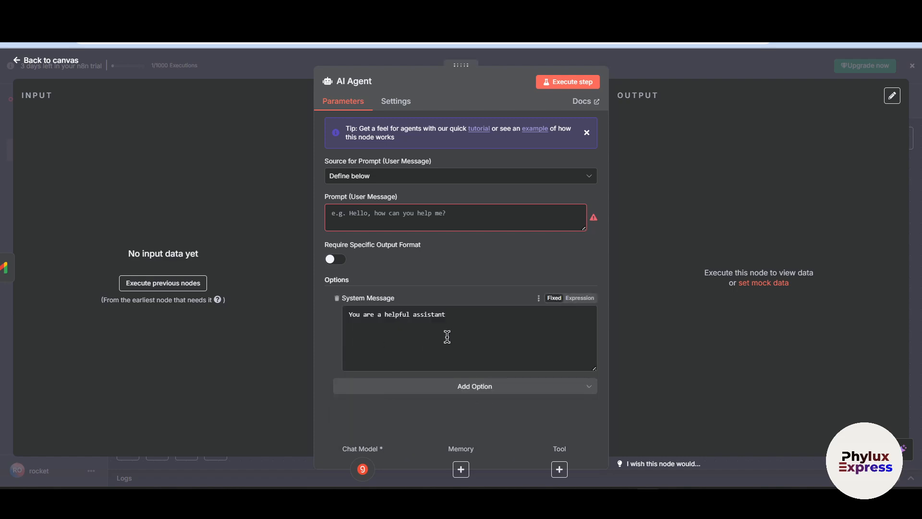
Enter the prompt "You are an assistant that summarizes emails clearly and concisely." and a system message requesting main subject, key points, deadlines, sender and addressee
triple_click(508, 323)
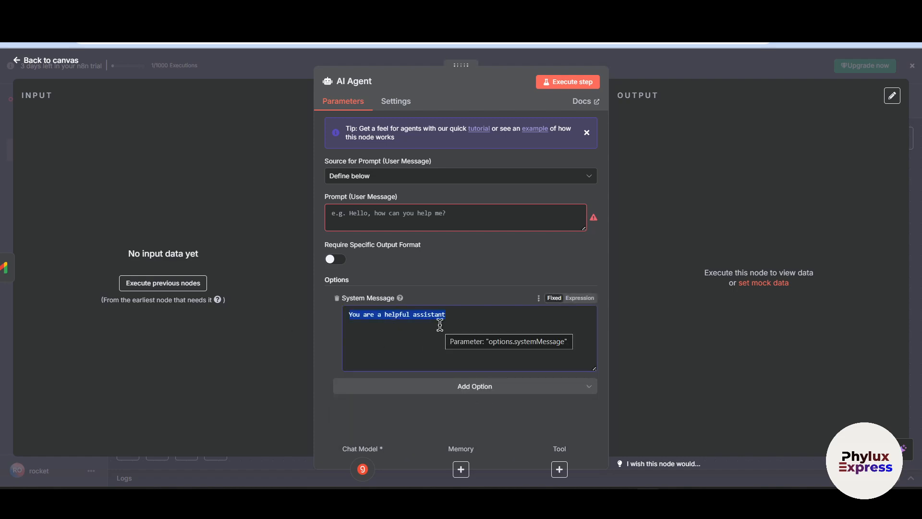
click(488, 332)
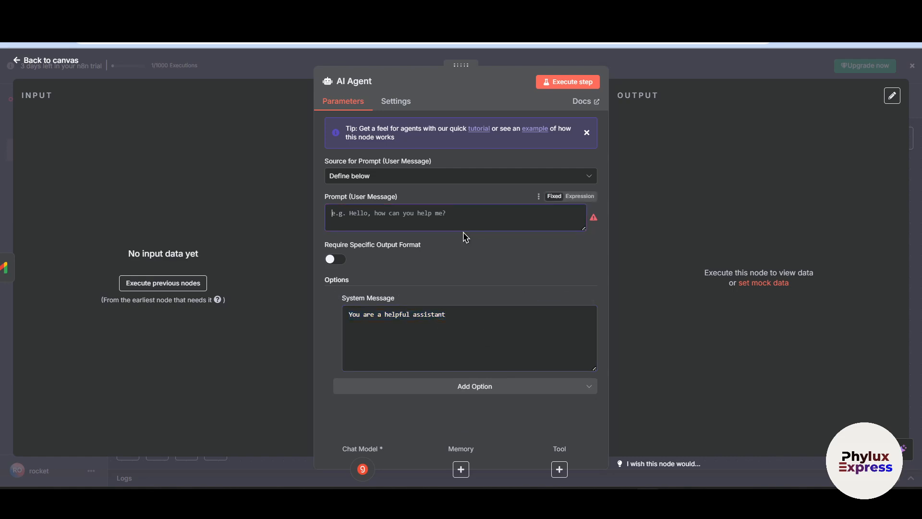
click(375, 226)
text(yo)
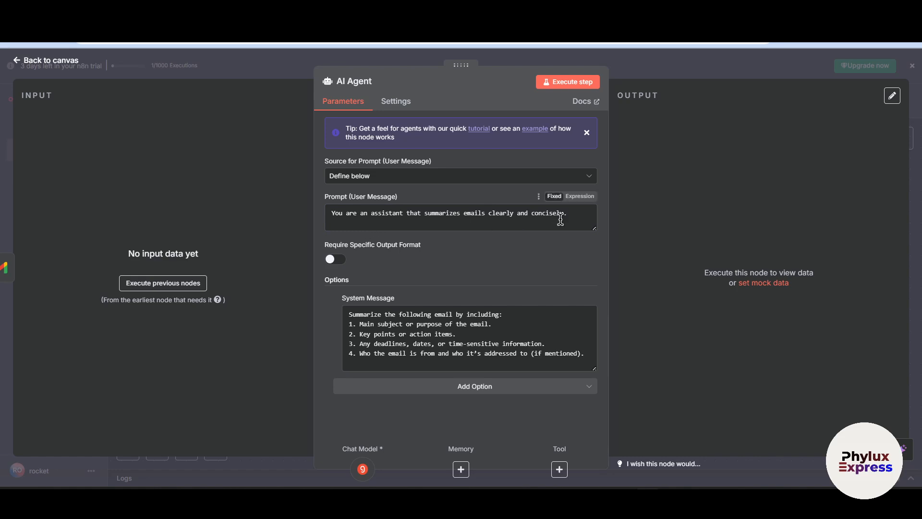
drag(581, 210, 331, 209)
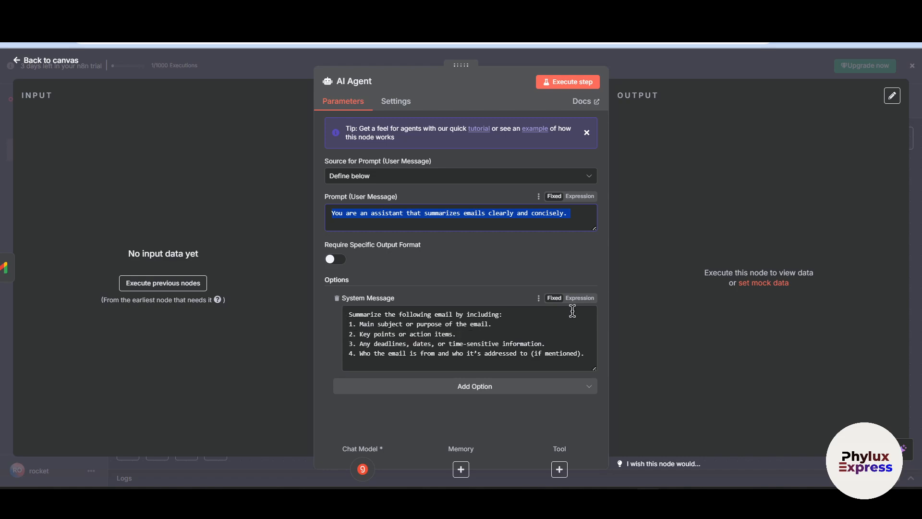
click(645, 68)
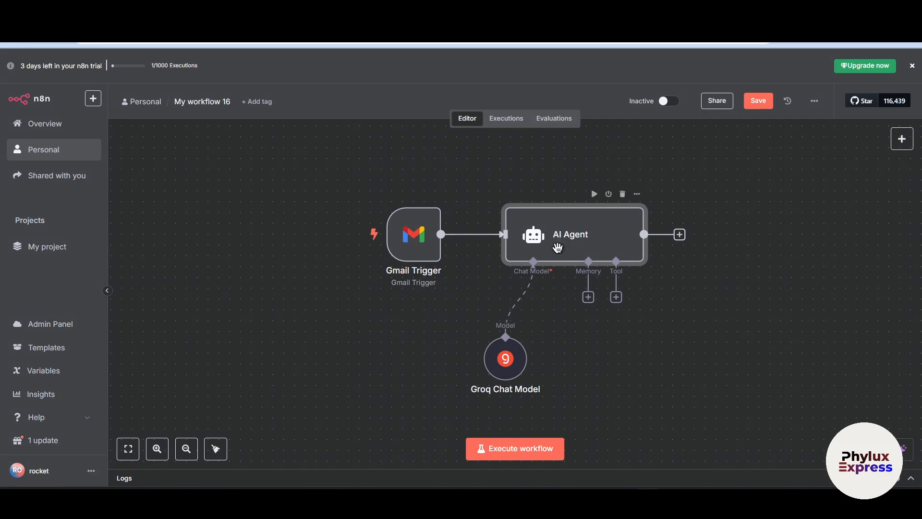
Review the Groq Chat Model's settings and available models and the AI Agent's system message, and return to the canvas
double_click(500, 371)
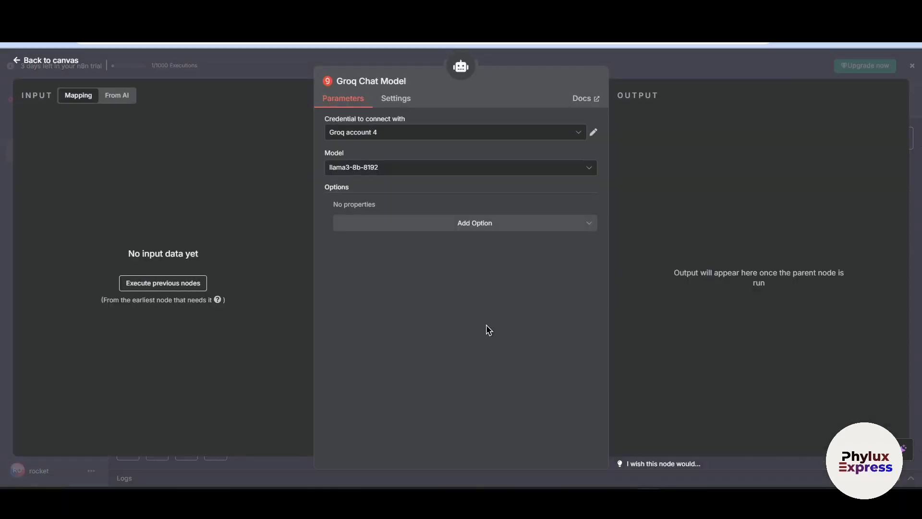
click(694, 63)
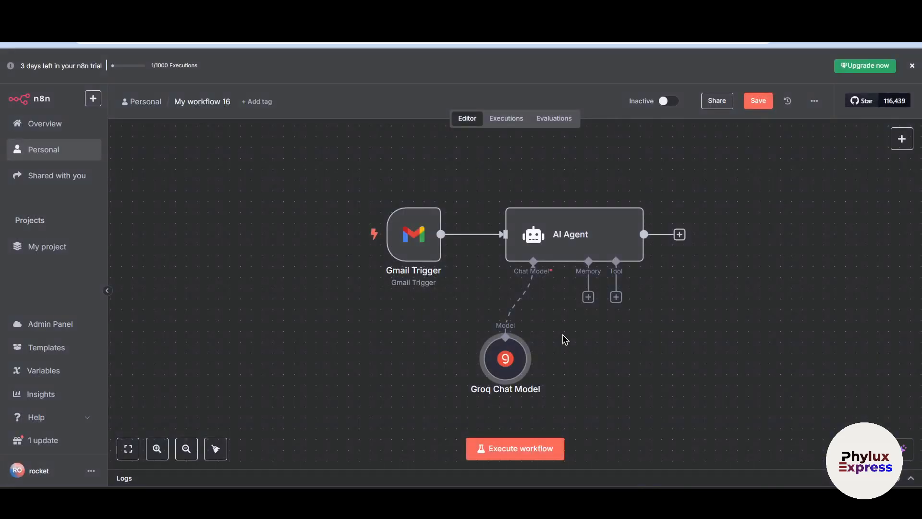
double_click(580, 231)
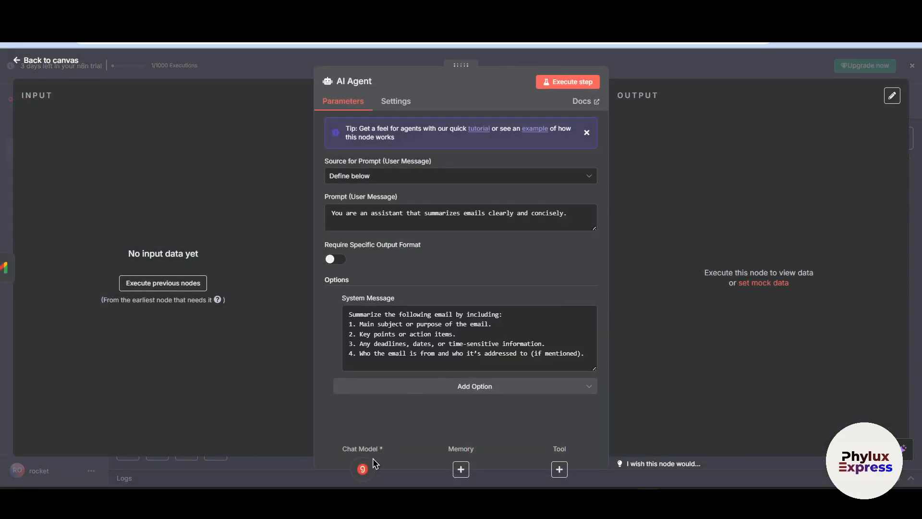
drag(553, 355, 295, 175)
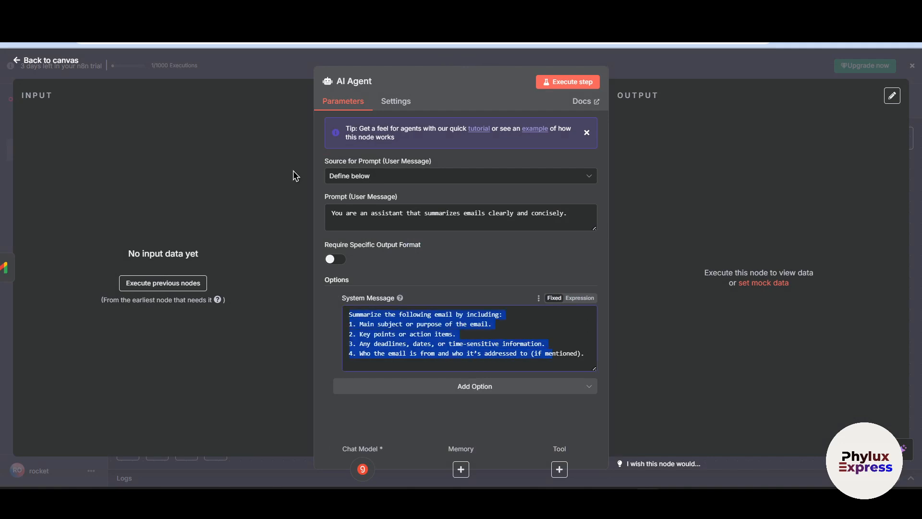
click(665, 74)
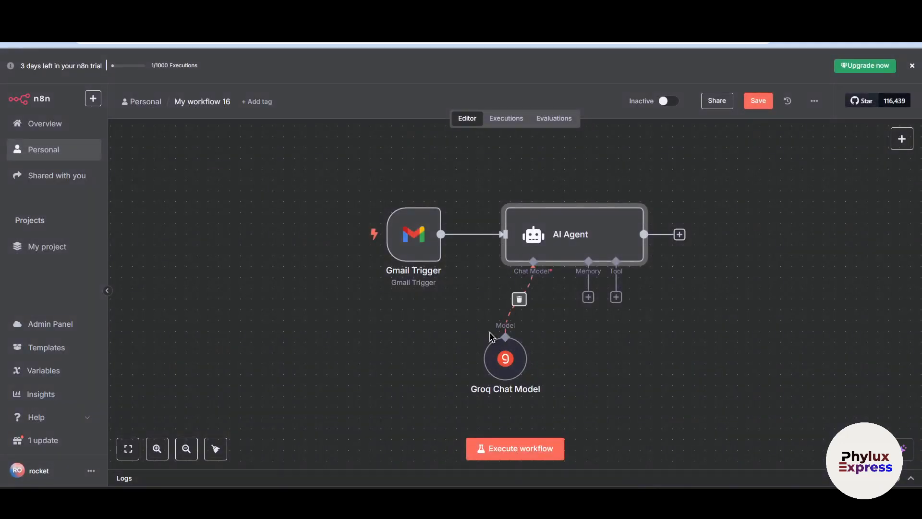
double_click(506, 367)
click(377, 167)
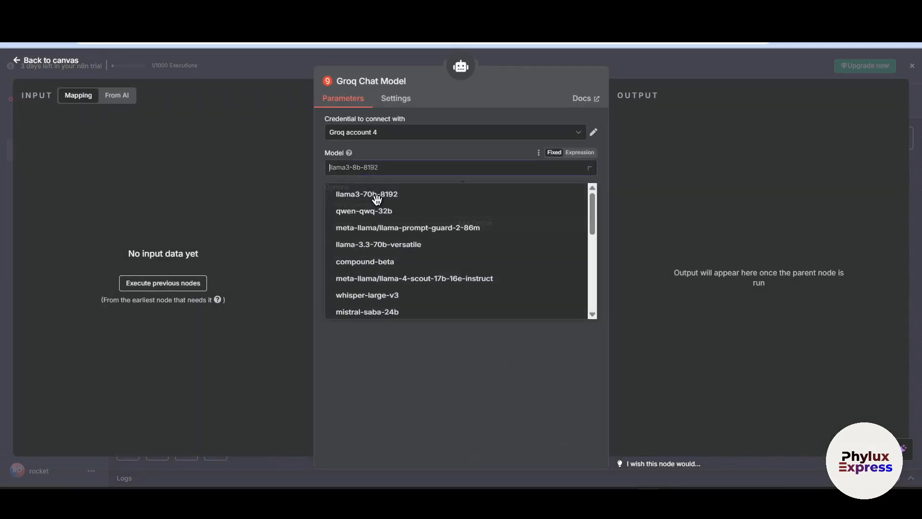
scroll(377, 198, down, 5)
click(638, 86)
click(648, 76)
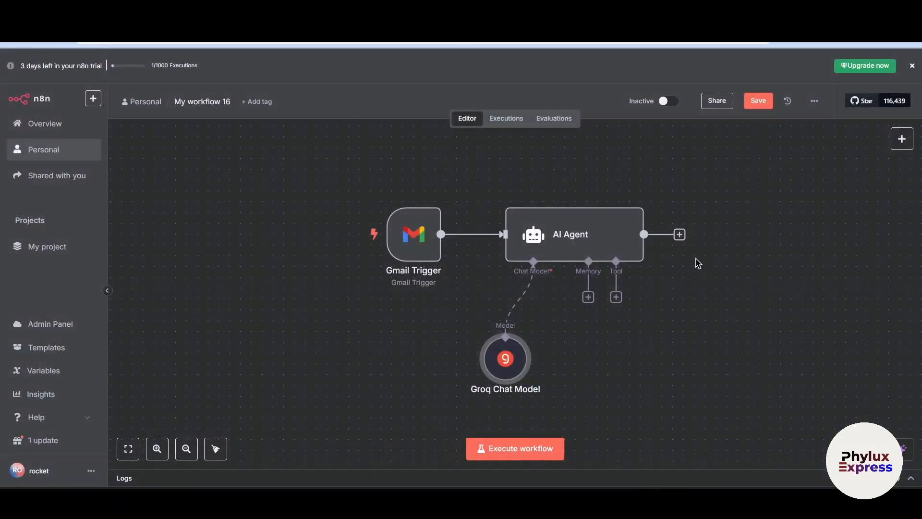
Add a Slack node with the Send a message action after the AI Agent
drag(682, 234, 751, 243)
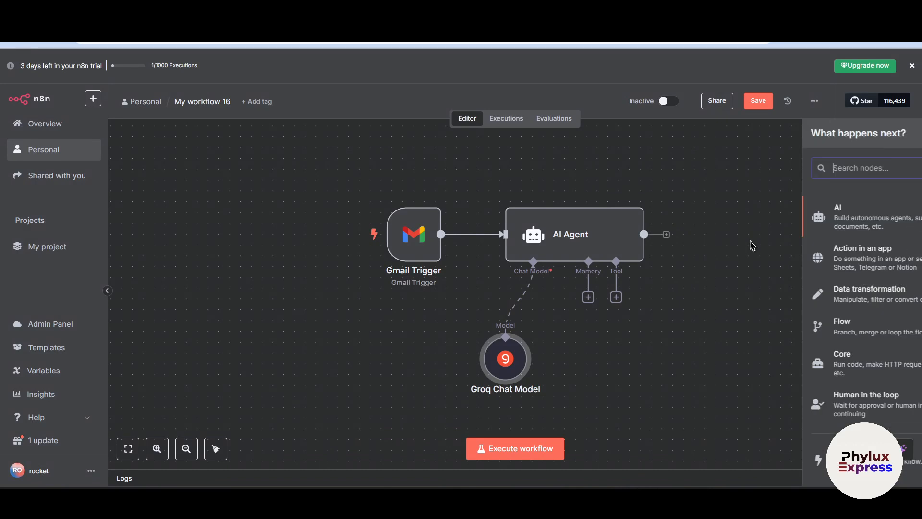
text(slack)
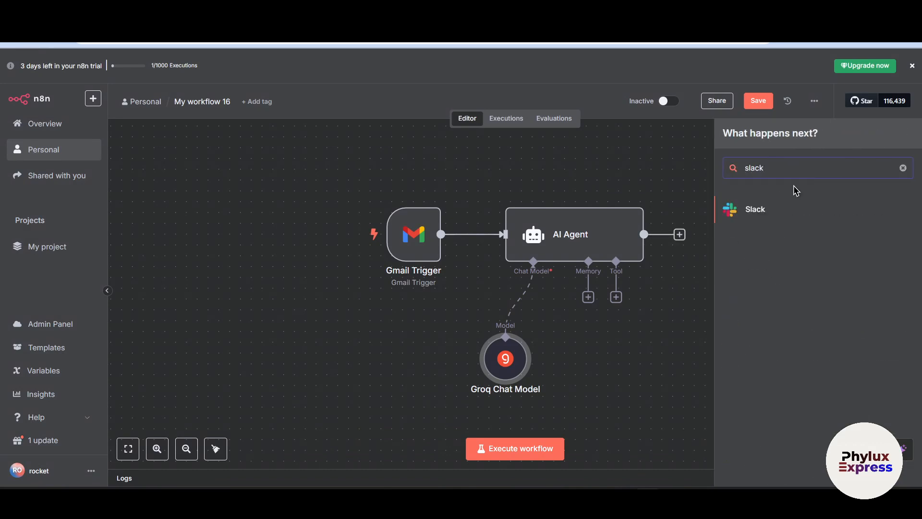
click(739, 211)
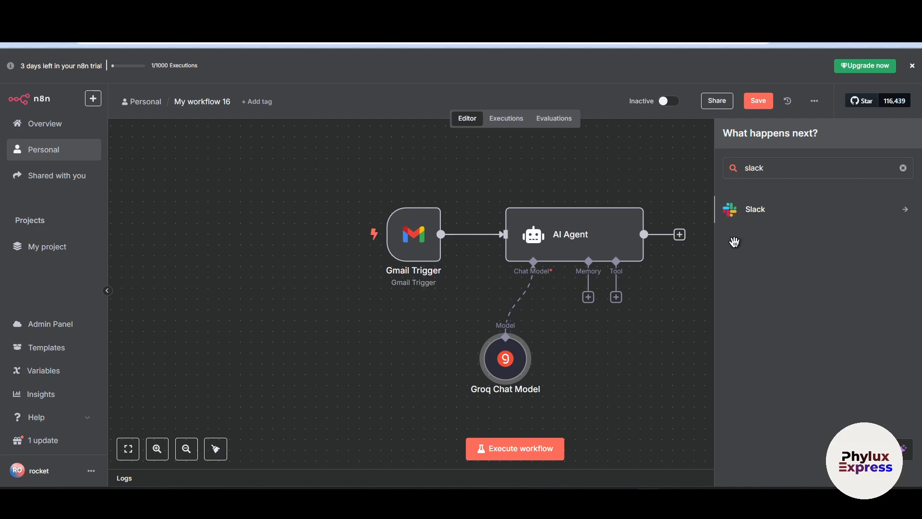
scroll(816, 290, down, 1)
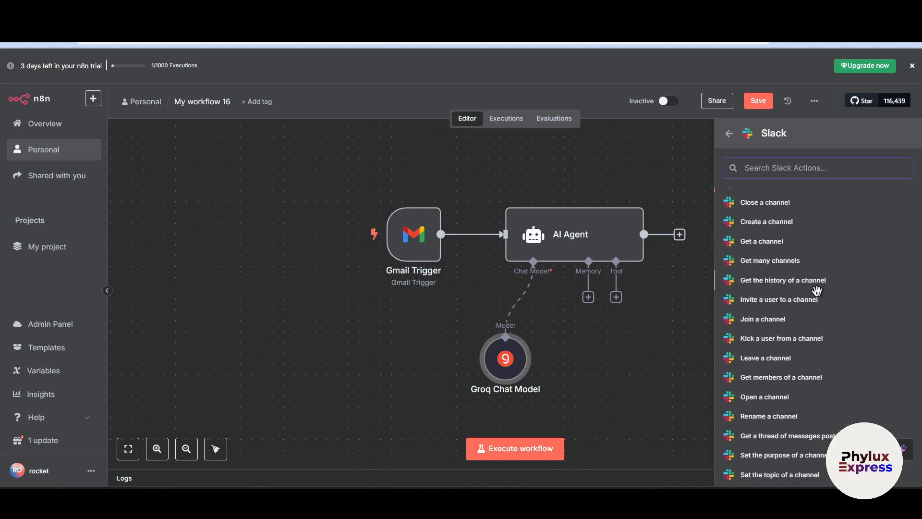
scroll(823, 268, up, 1)
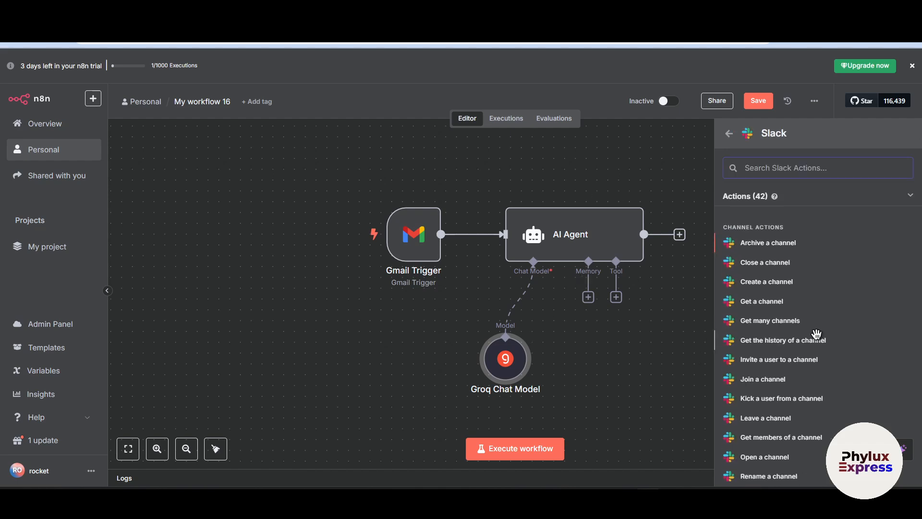
scroll(817, 331, down, 2)
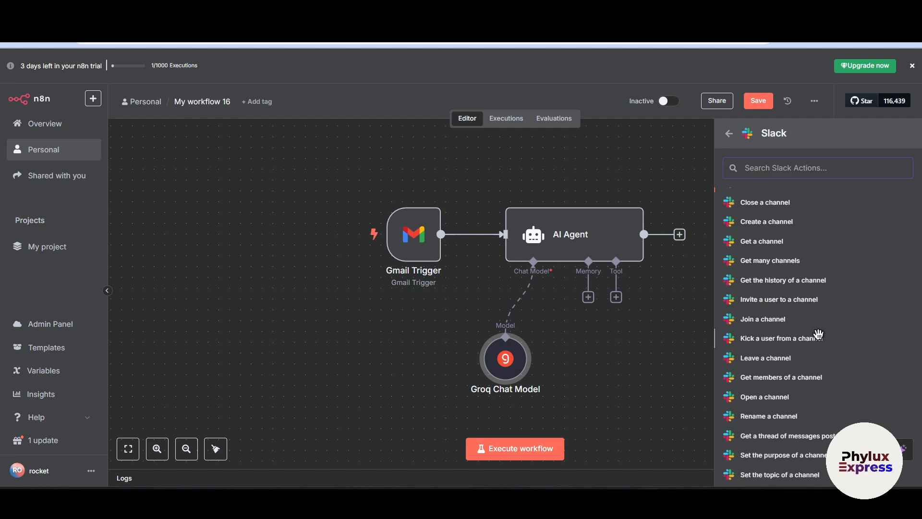
scroll(818, 335, down, 2)
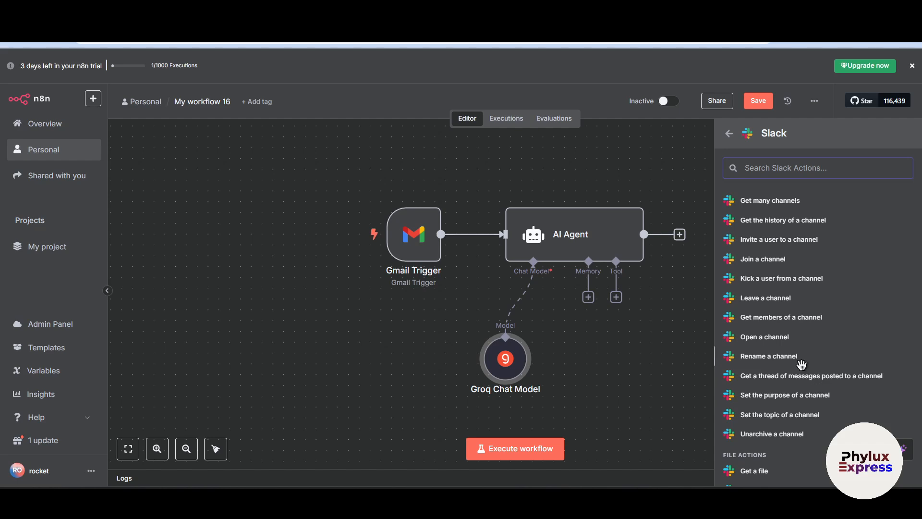
scroll(801, 354, up, 4)
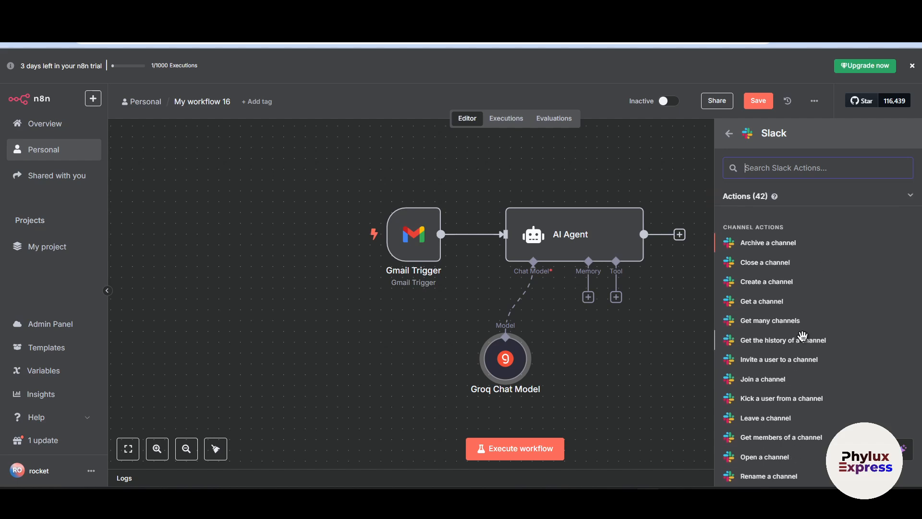
text(send)
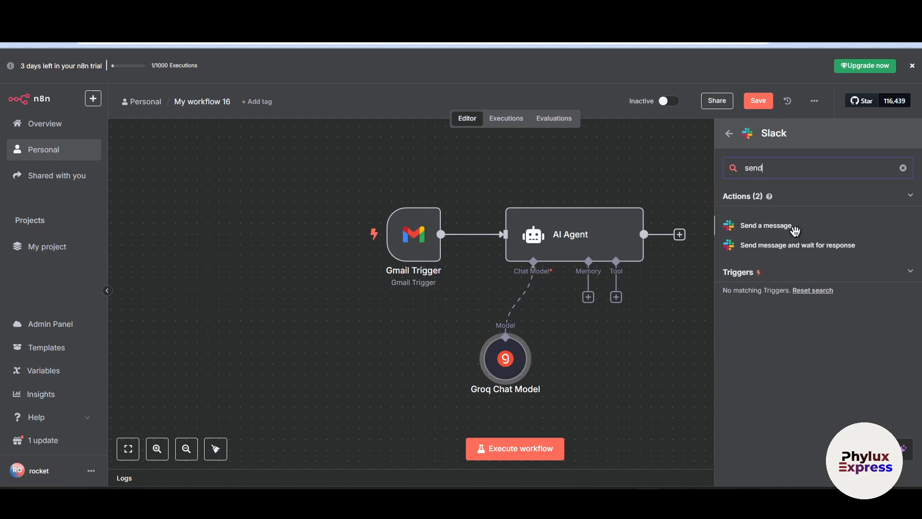
click(795, 231)
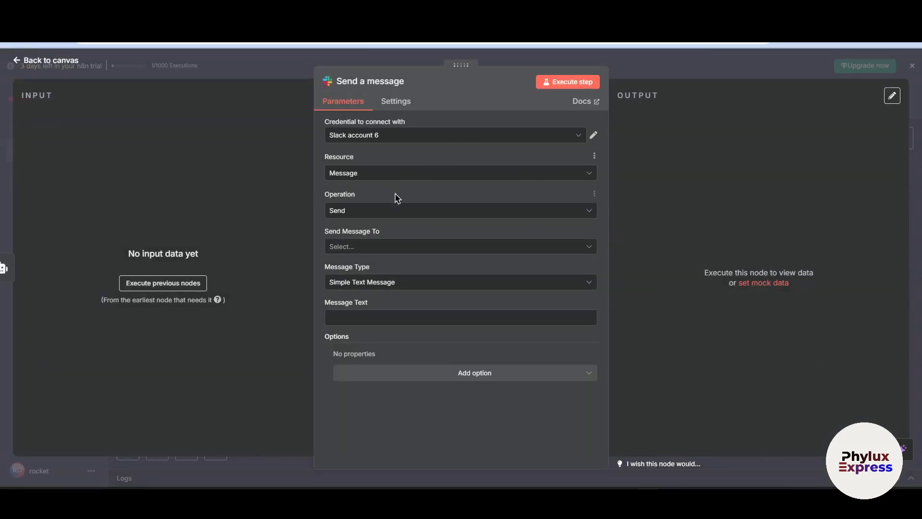
View the connection options for a new Slack credential, close them, and keep Slack account 6 as the node's credential
click(401, 136)
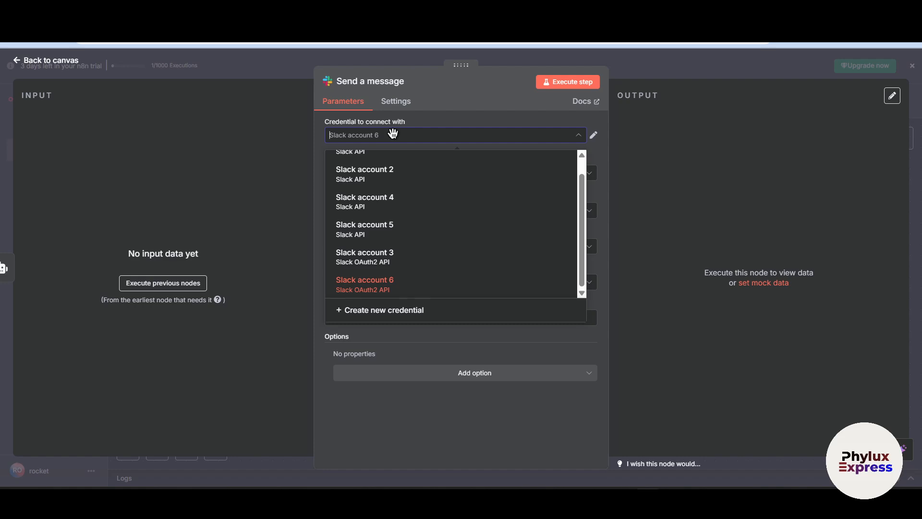
click(434, 316)
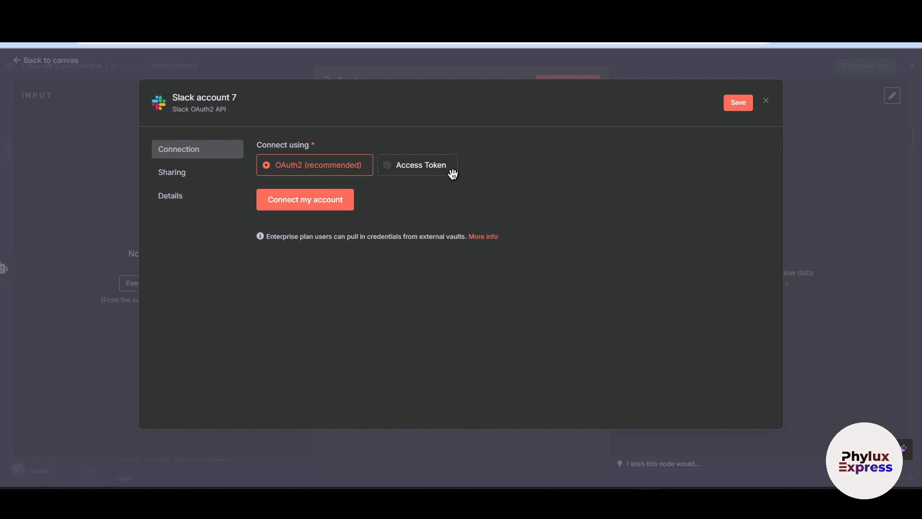
click(765, 101)
click(480, 294)
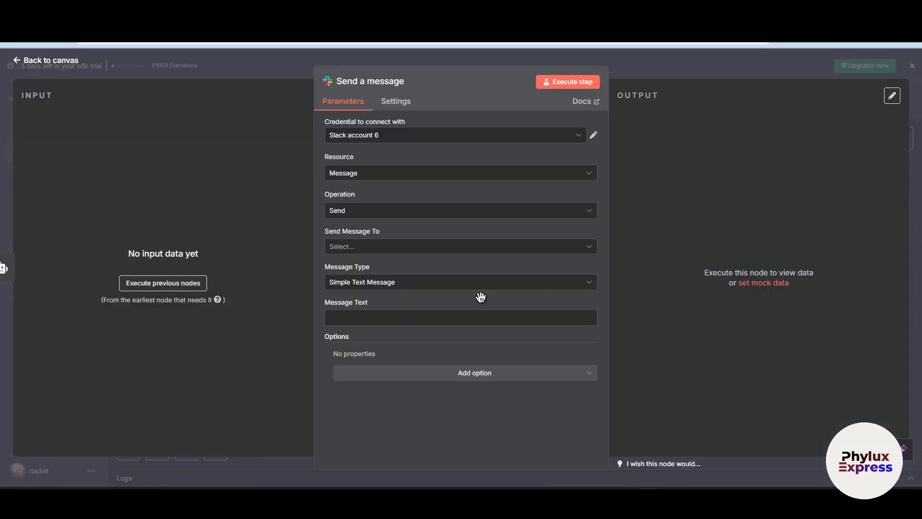
click(433, 138)
click(389, 284)
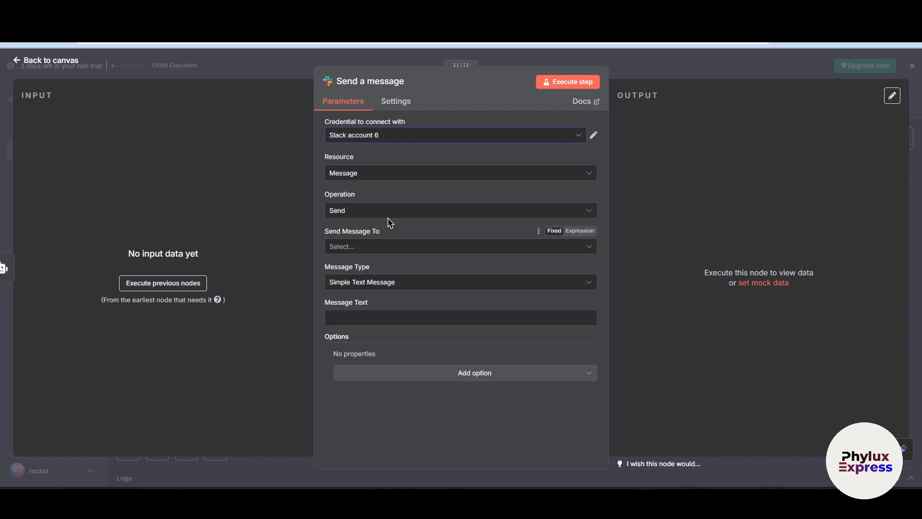
Set the Slack node's resource to Message and its operation to Send
click(387, 173)
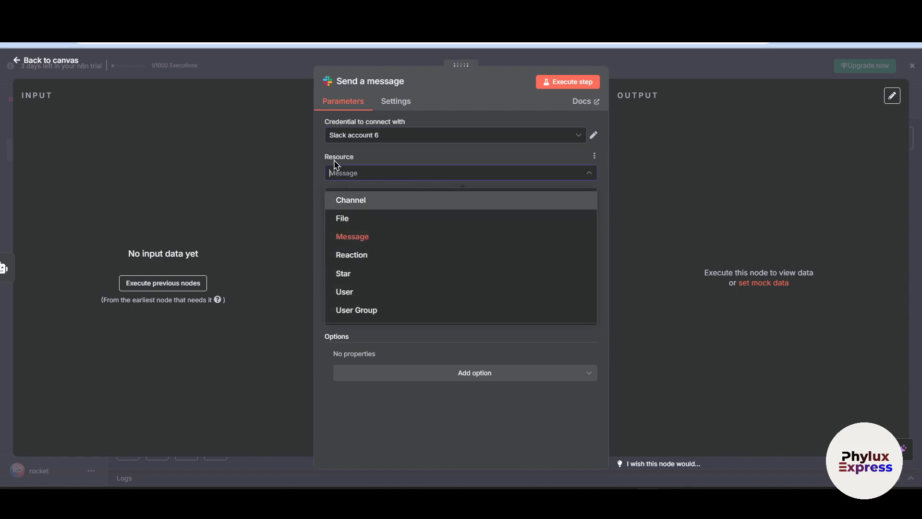
click(359, 238)
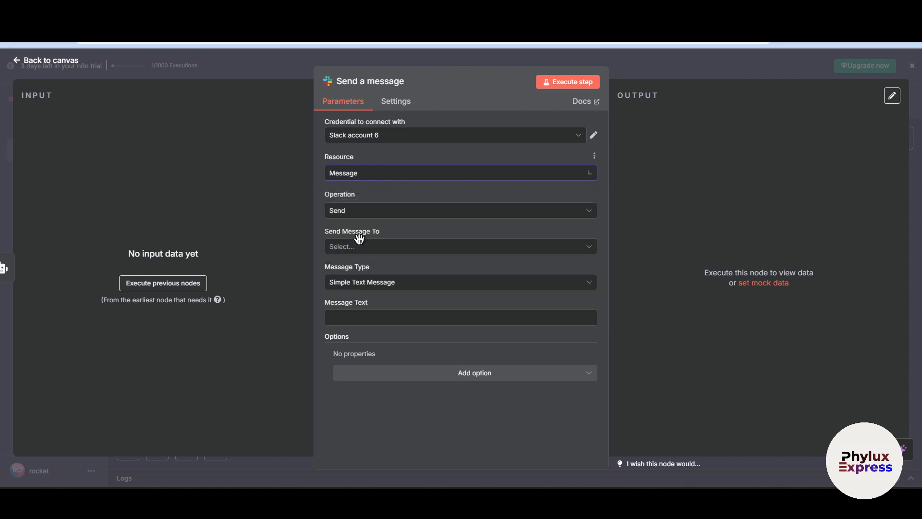
click(376, 208)
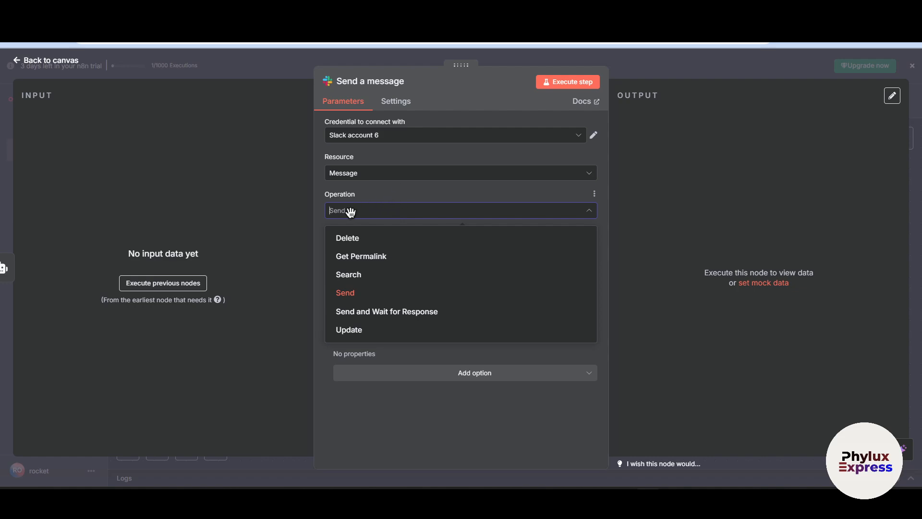
click(672, 182)
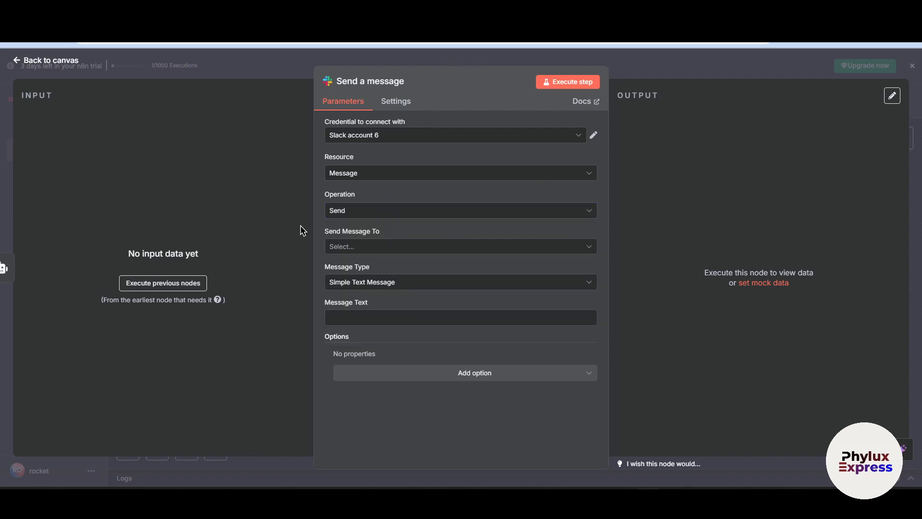
click(345, 214)
click(395, 294)
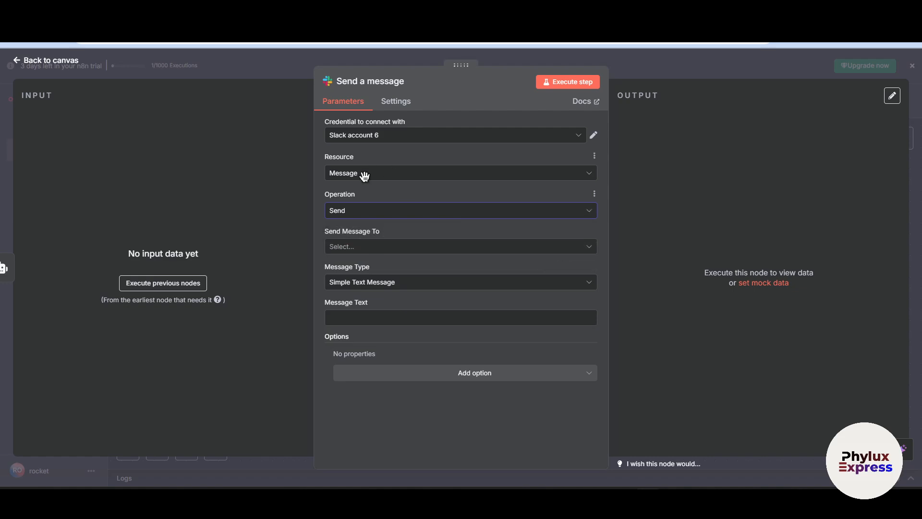
click(344, 211)
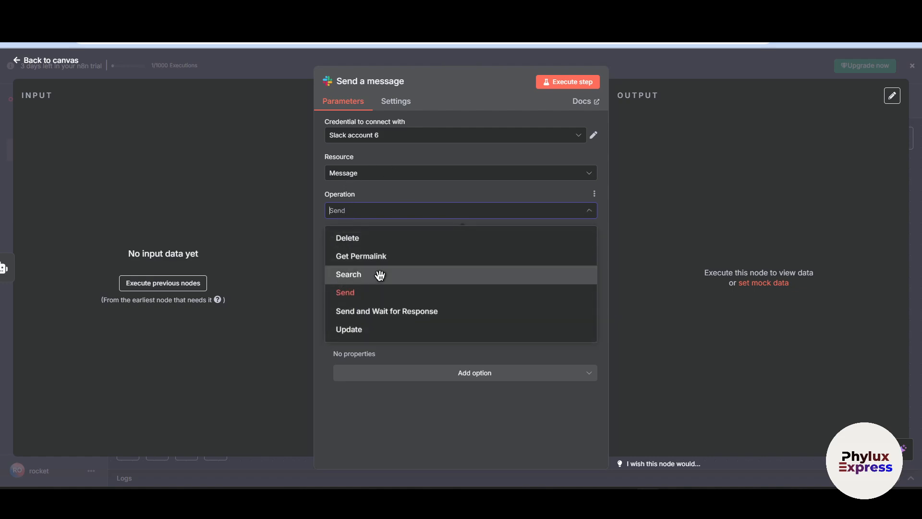
click(371, 291)
Set the Slack message recipient type to User and view the list of selectable users
click(387, 248)
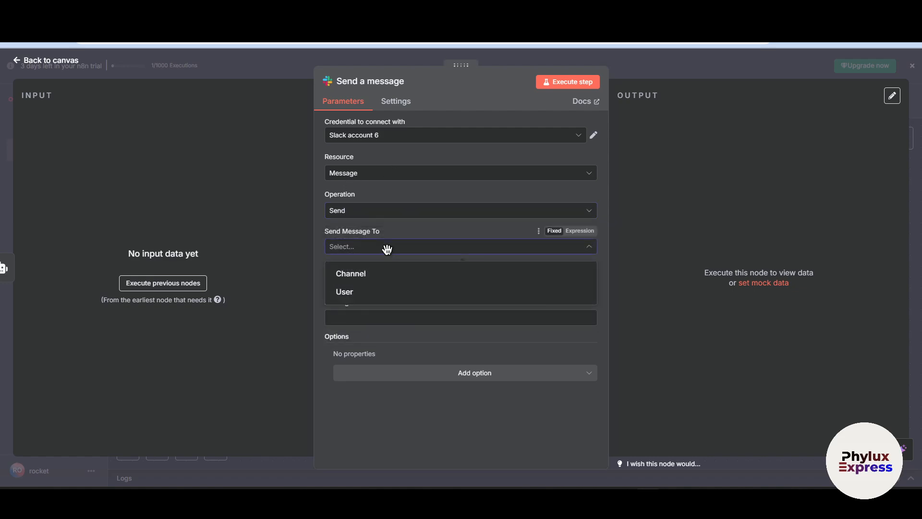
click(350, 243)
click(371, 247)
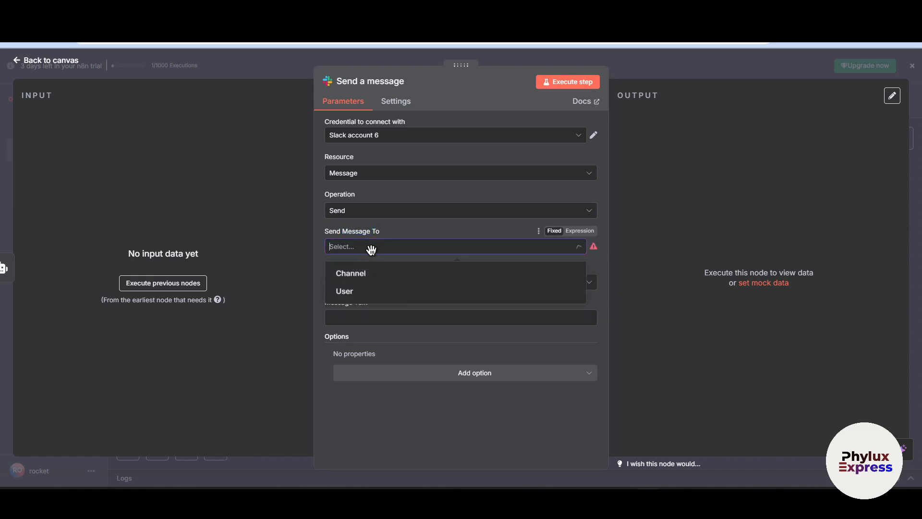
click(373, 291)
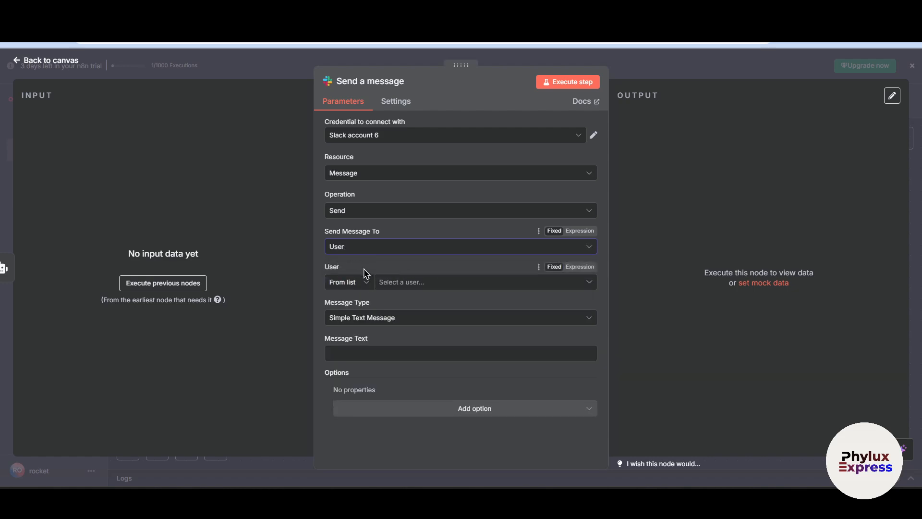
click(411, 282)
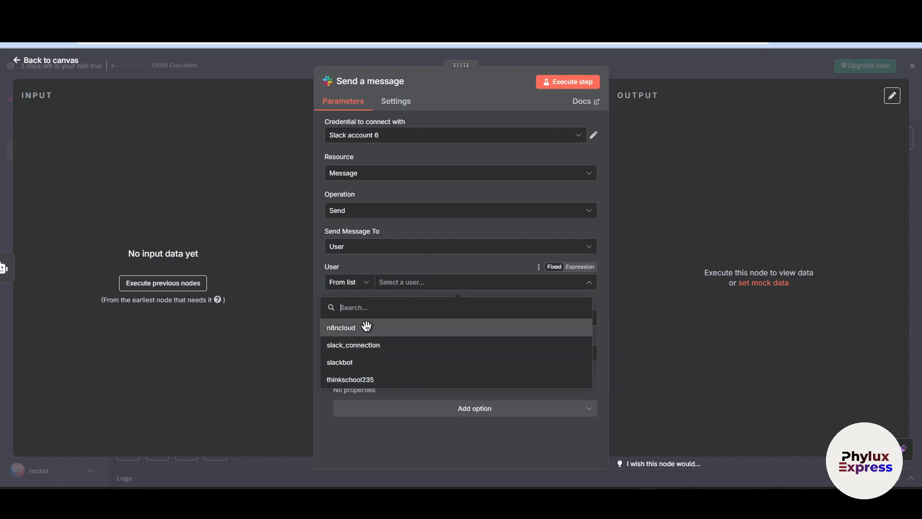
Set Send Message To to Channel and select the notification channel from the list
click(384, 247)
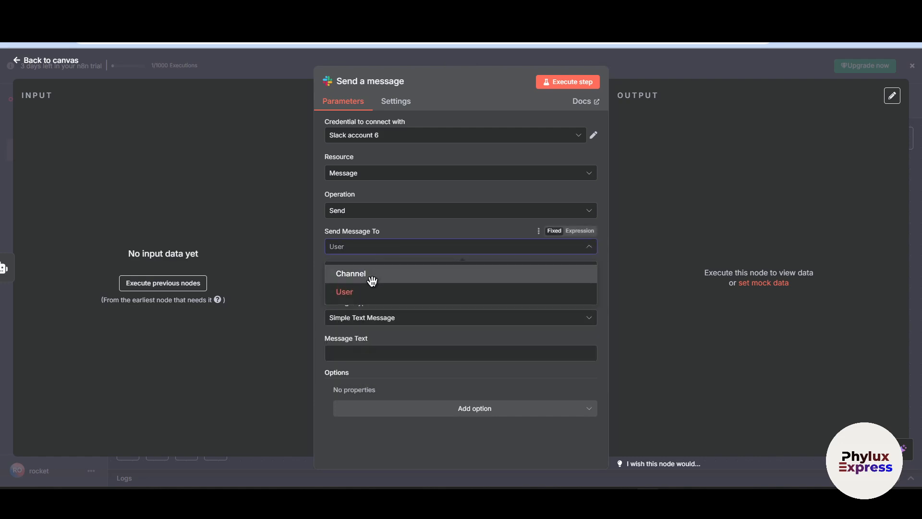
click(372, 280)
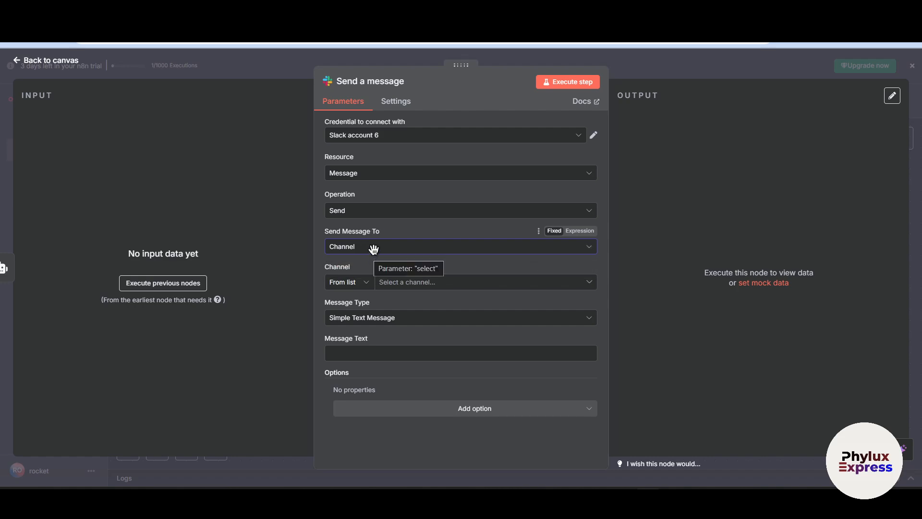
click(373, 248)
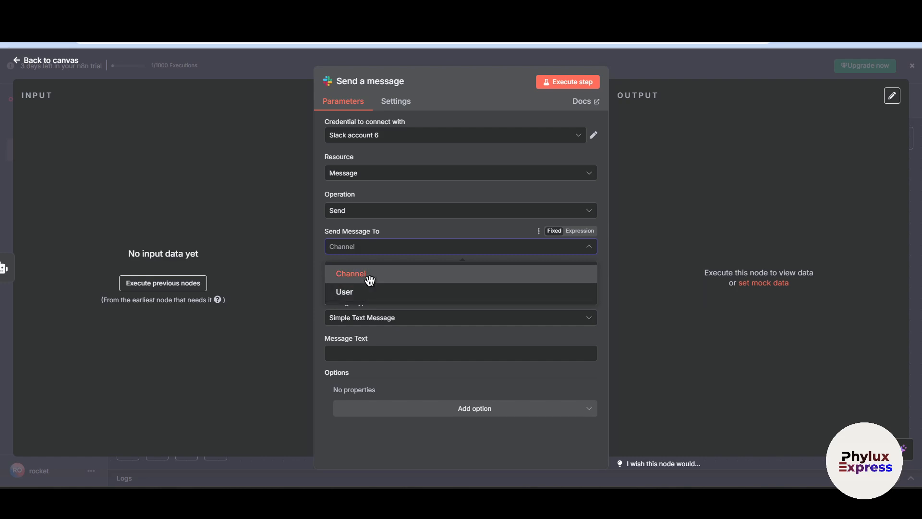
click(369, 278)
click(397, 282)
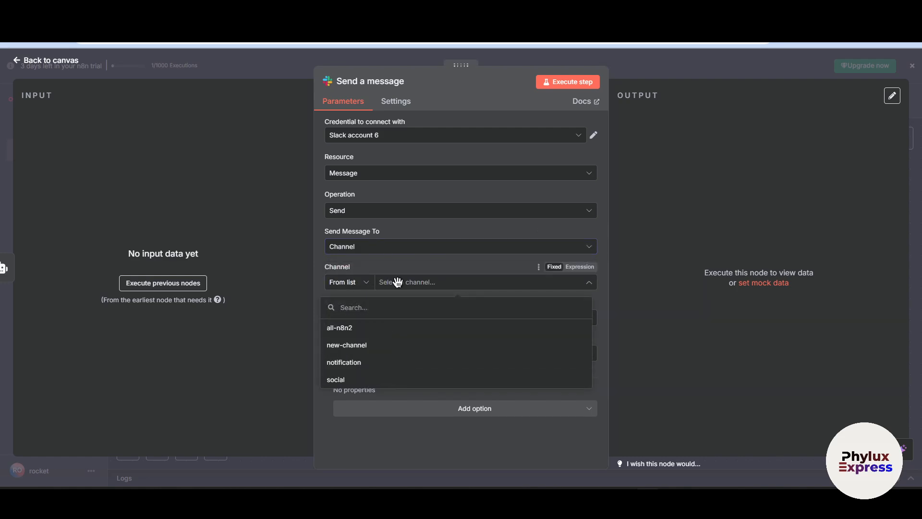
click(358, 369)
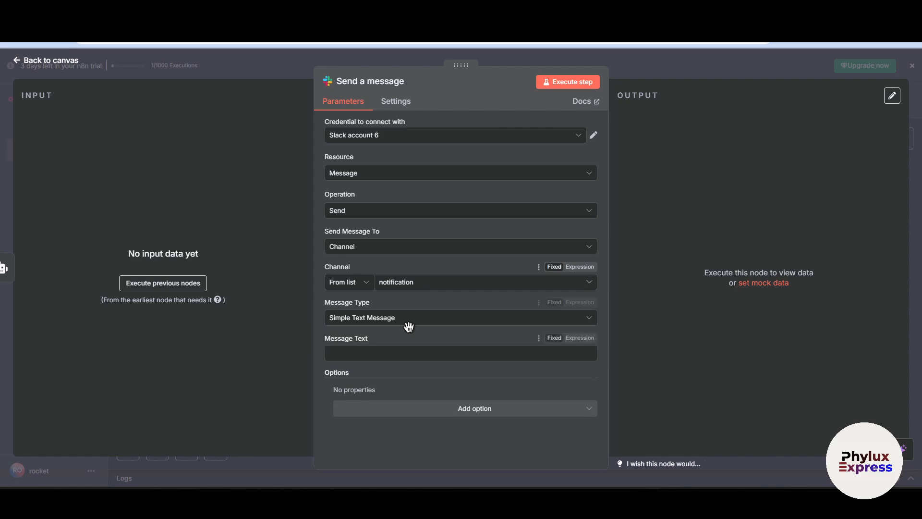
Close the Slack node's settings and start composing a new email in the separate Gmail account used for sending
click(369, 358)
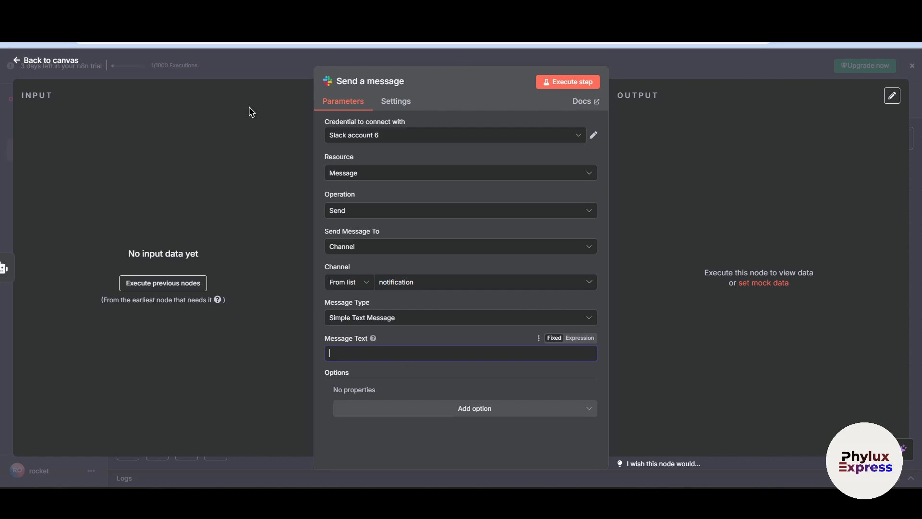
click(243, 69)
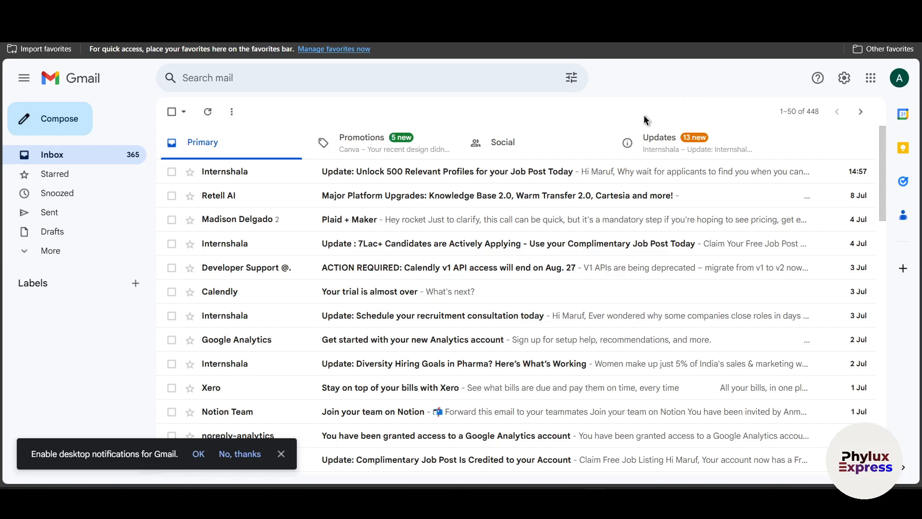
click(70, 119)
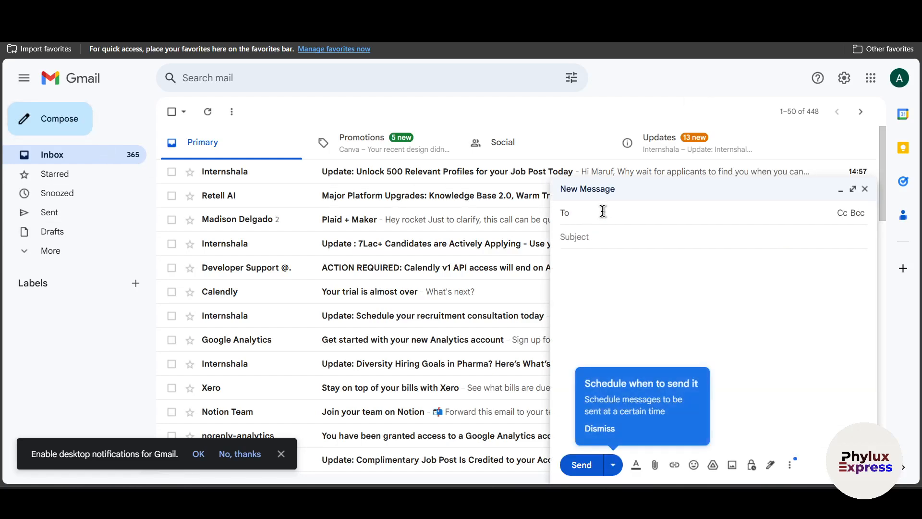
Open the receiving Gmail account in a new browser tab and select its e-mail address in the account details for copying
mouse_move(648, 501)
click(647, 451)
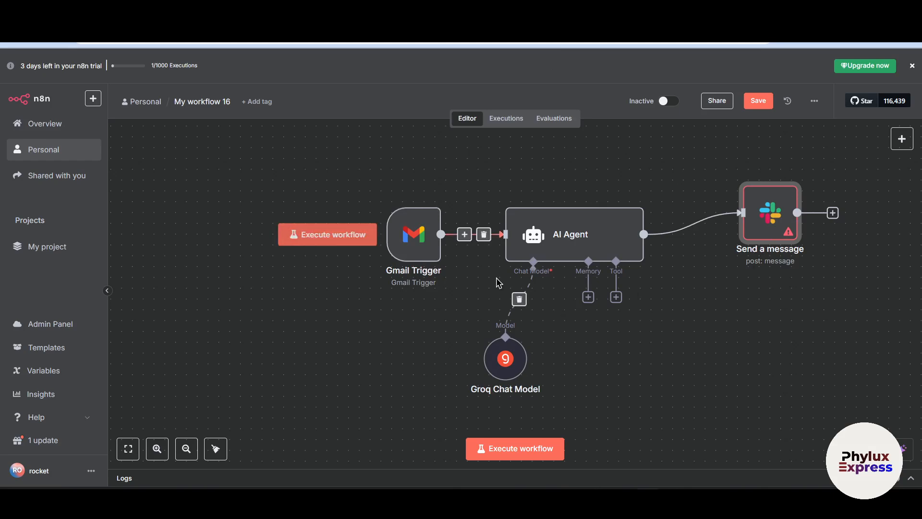
key(ctrl+t)
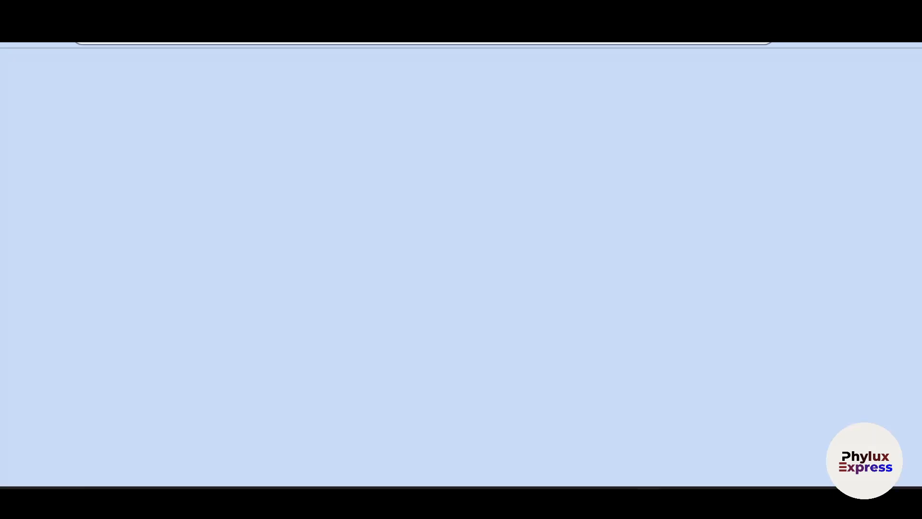
text(gmail)
key(Return)
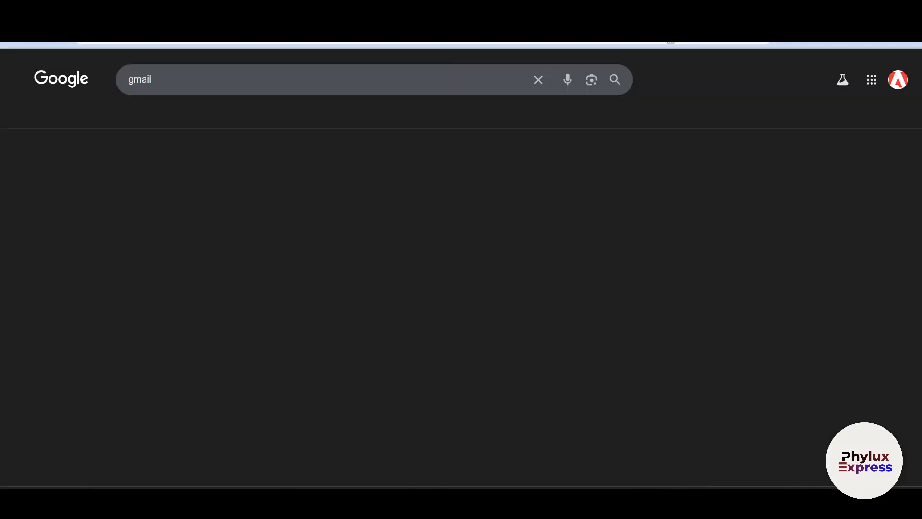
click(127, 186)
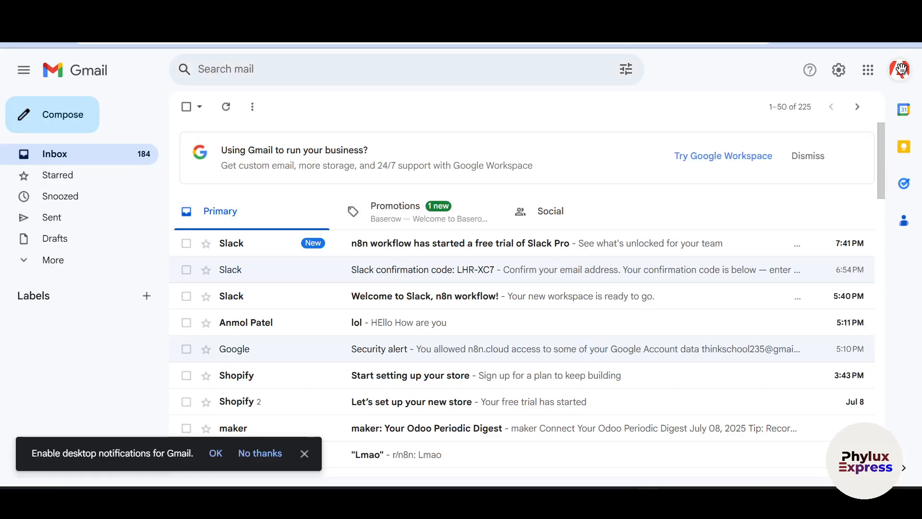
click(900, 69)
double_click(767, 111)
triple_click(767, 110)
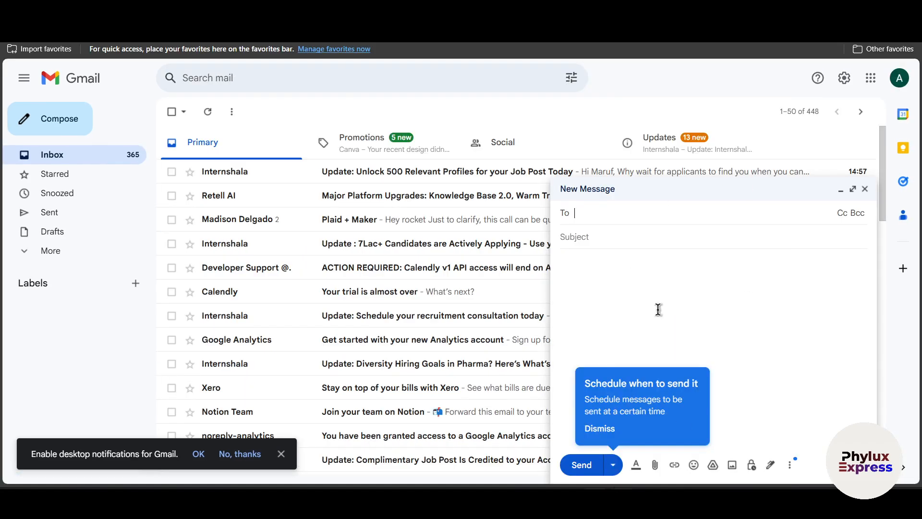
Fill in the recipient's e-mail and the subject "lol", and copy the sample email template from the ChatGPT chat
key(ctrl+v)
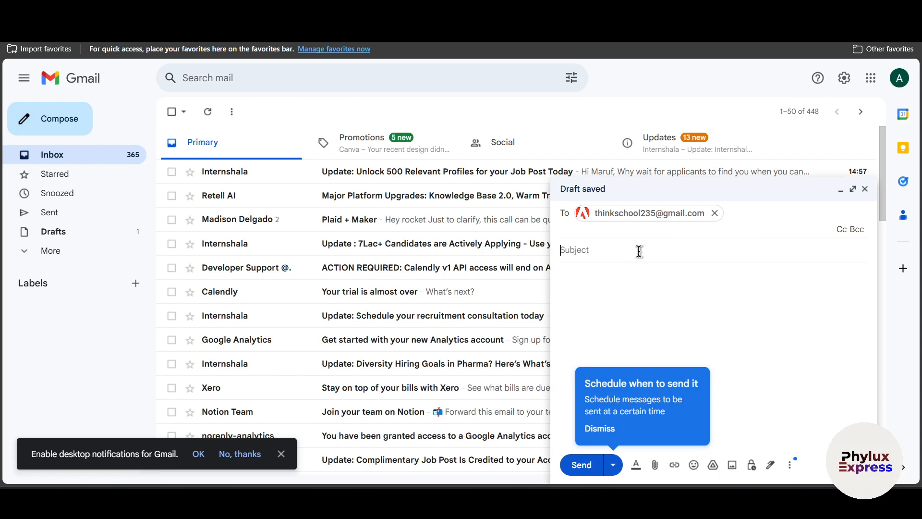
click(625, 320)
click(557, 12)
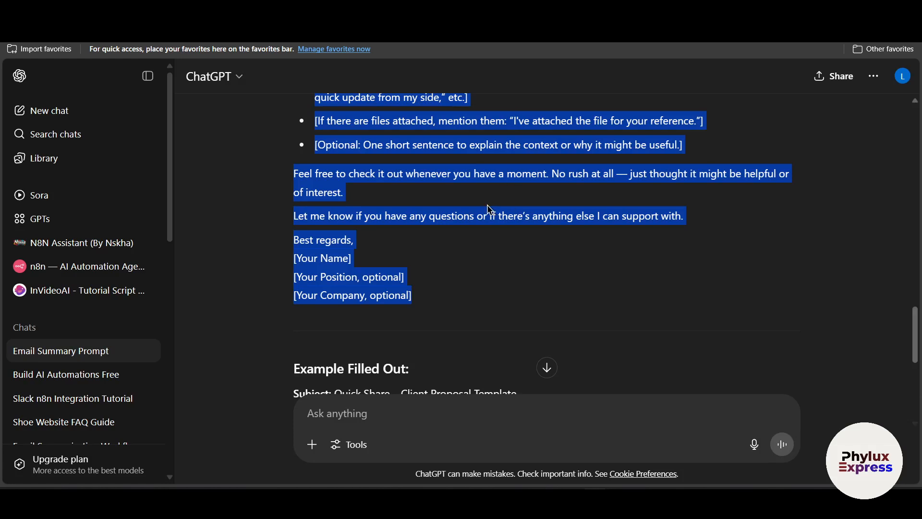
scroll(456, 188, up, 2)
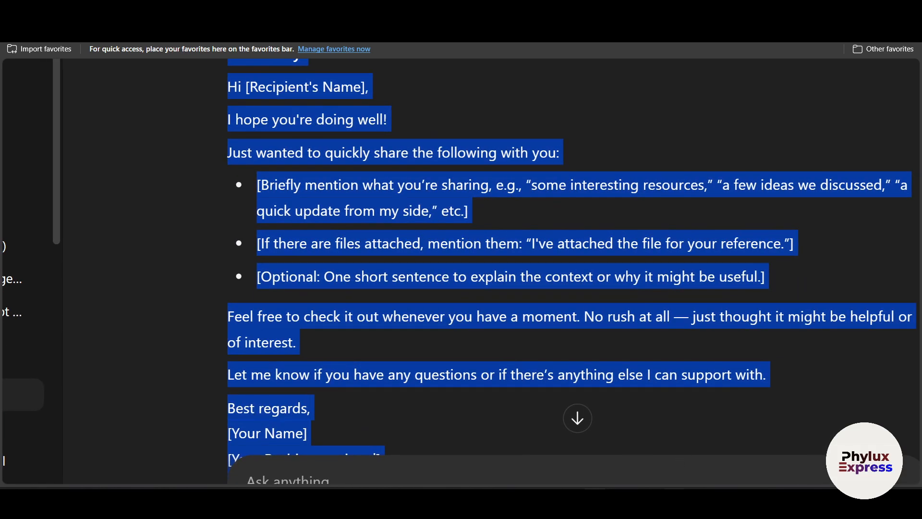
click(647, 501)
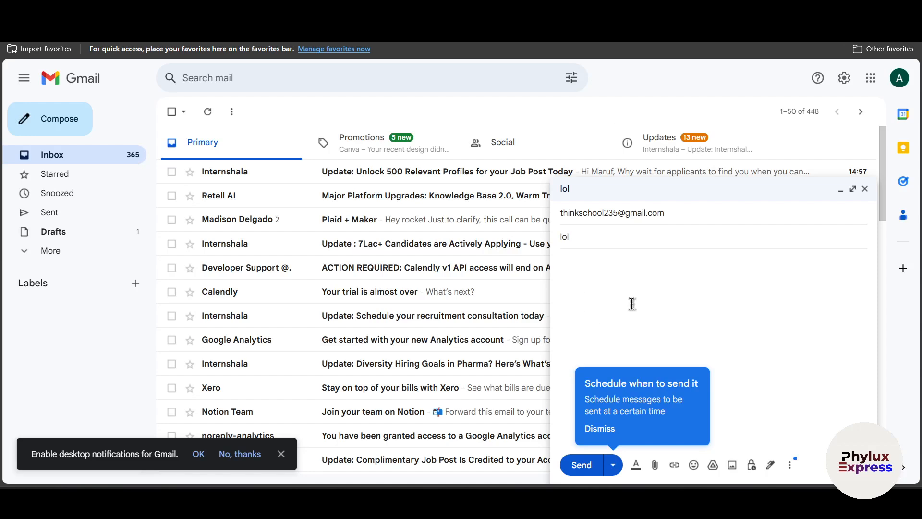
Paste the copied template into the message body and send the email
key(ctrl+v)
scroll(632, 303, down, 1)
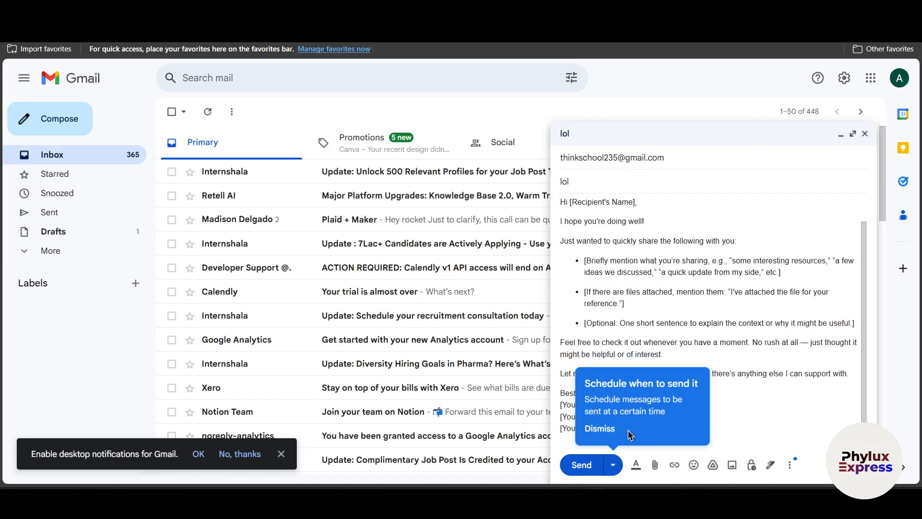
click(581, 464)
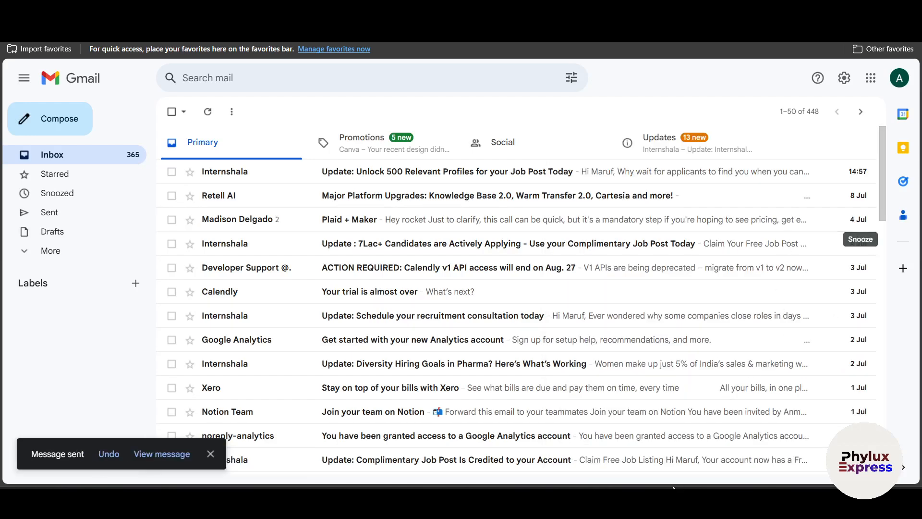
Switch to the receiving Gmail account and reload its Primary inbox to check for the test email
click(649, 501)
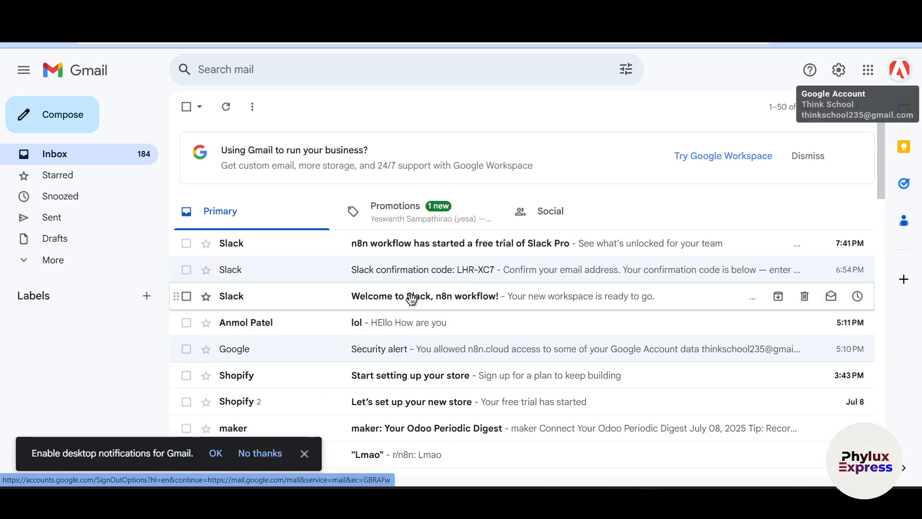
click(51, 43)
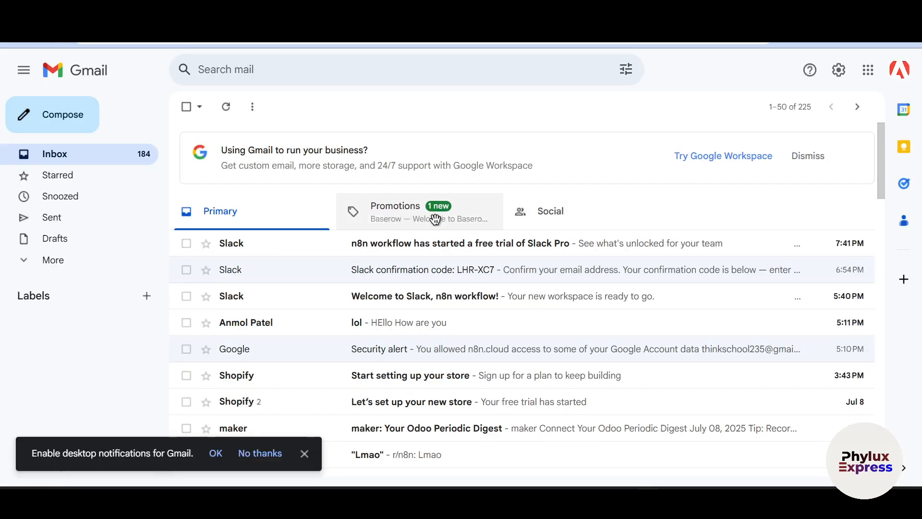
click(378, 212)
click(269, 214)
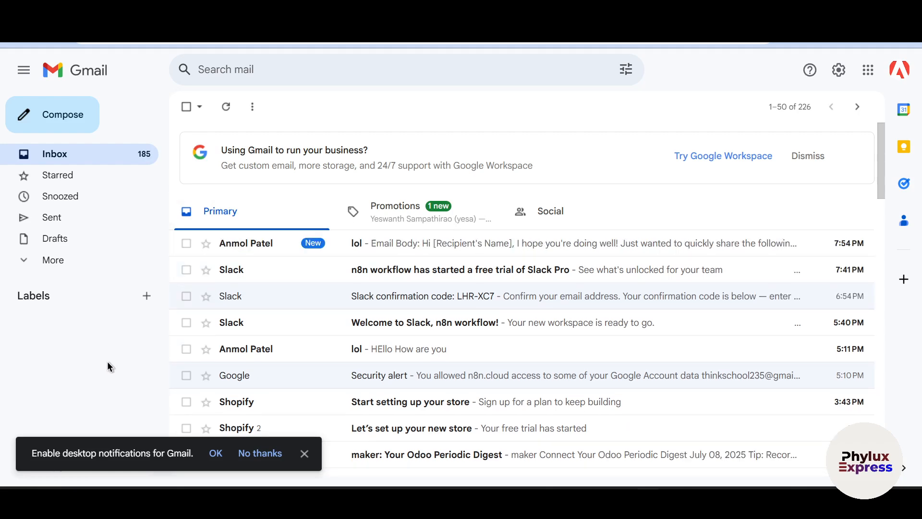
Set the Gmail Trigger's credential to Gmail account 2 in n8n, fetch a test event, and close its settings
click(293, 245)
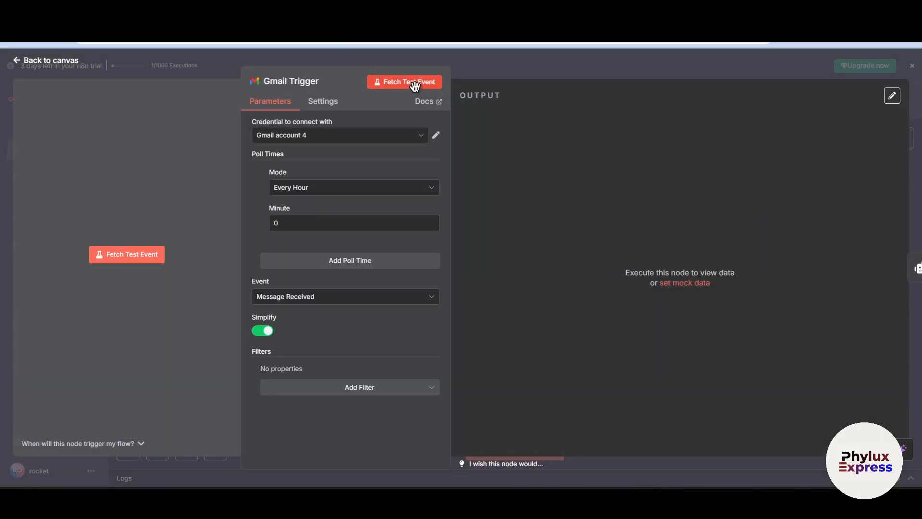
click(436, 85)
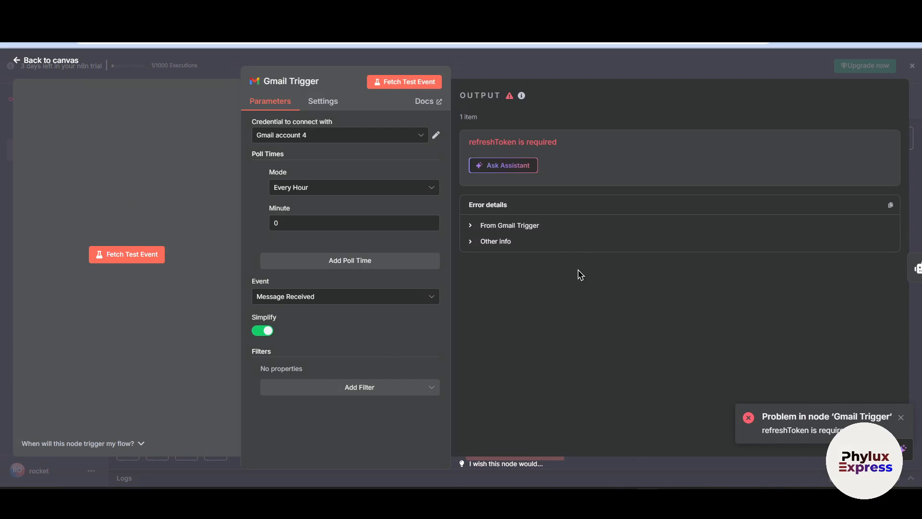
click(394, 82)
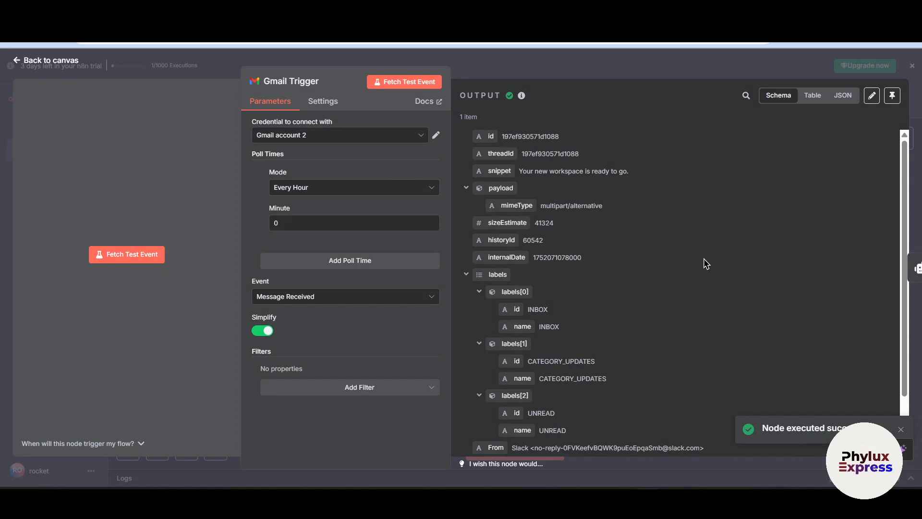
click(640, 76)
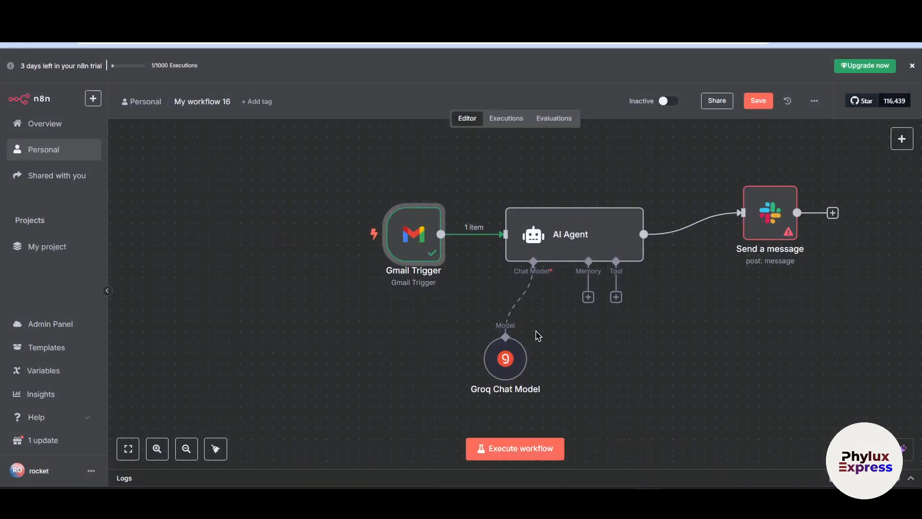
Execute the AI Agent node on the fetched email and return to the canvas
double_click(564, 248)
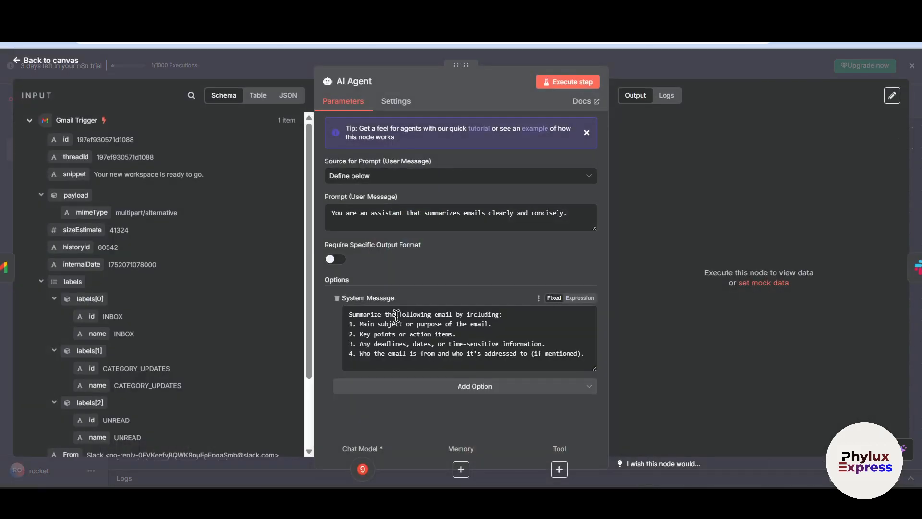
click(579, 82)
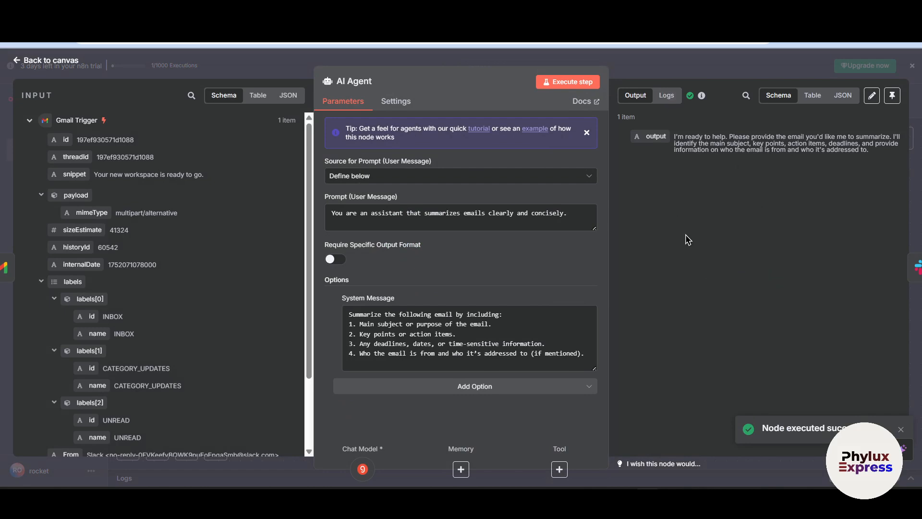
click(666, 76)
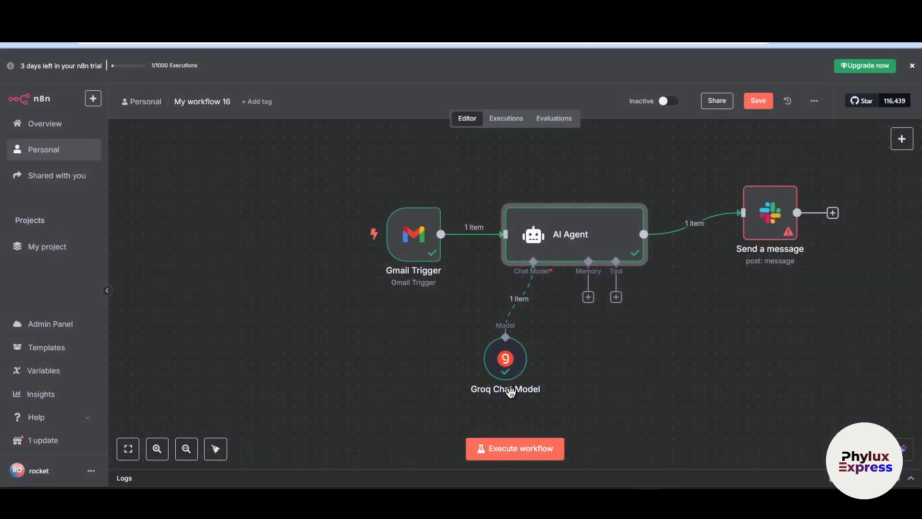
Set the Slack node's Message Text to the AI Agent's output, {{ $json.output }}, and close the node
double_click(763, 225)
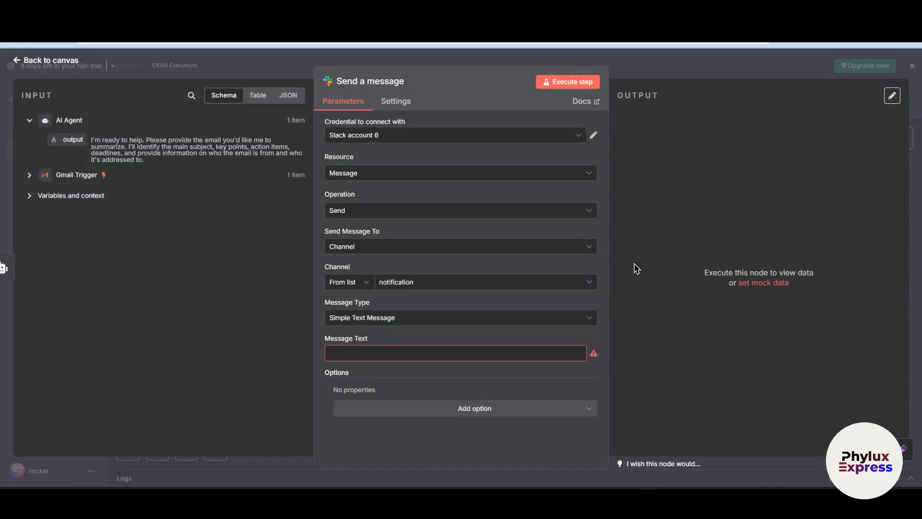
click(436, 352)
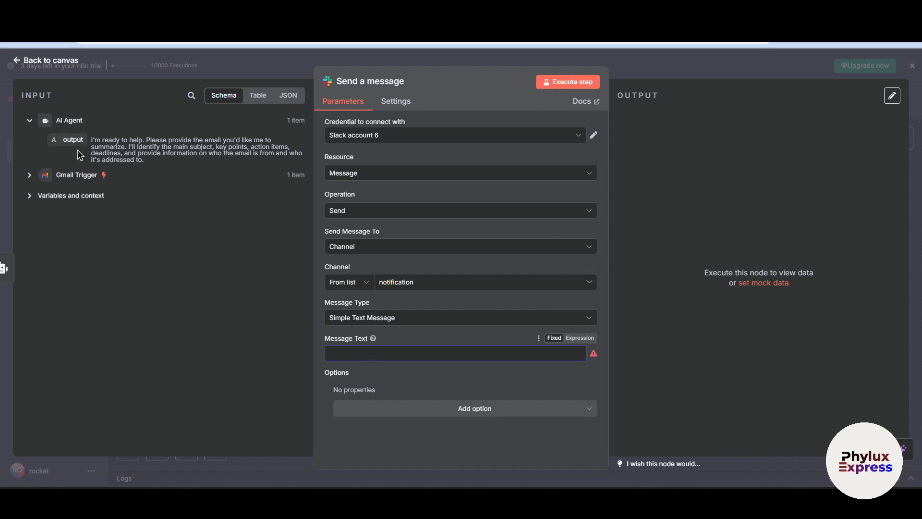
drag(72, 140, 436, 356)
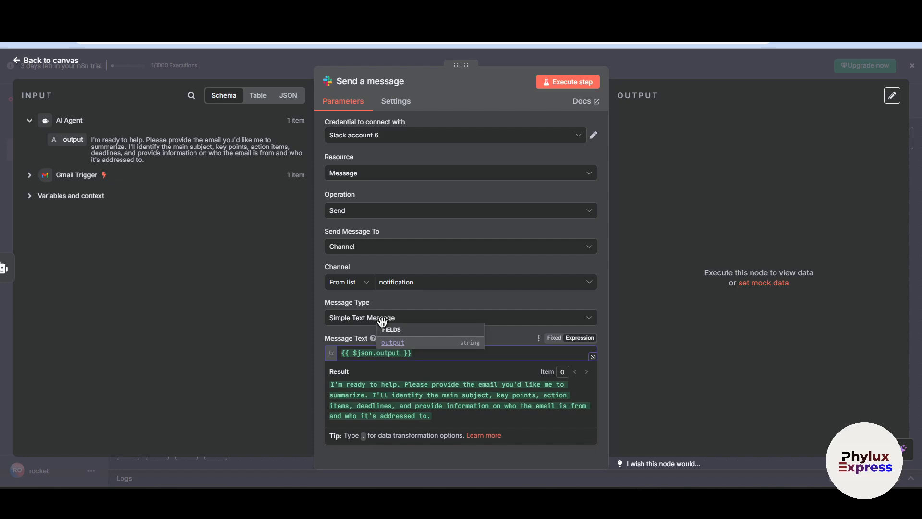
click(259, 365)
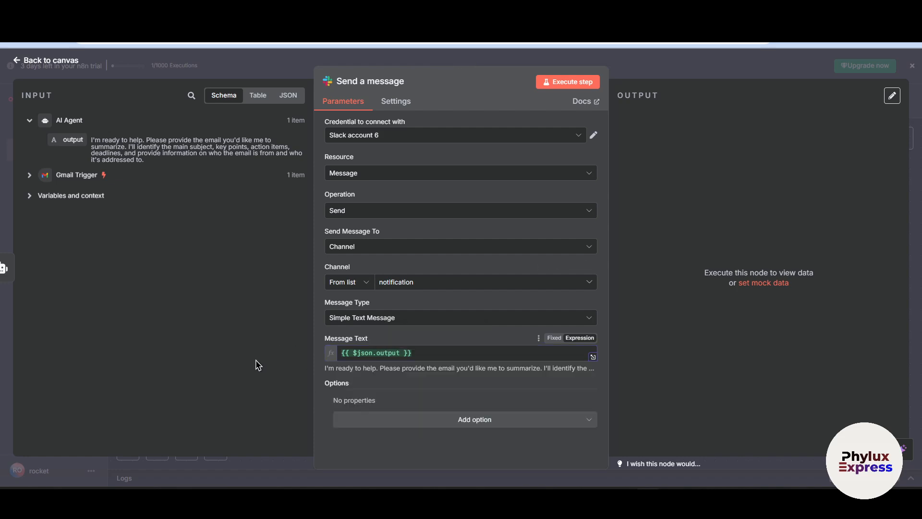
click(384, 354)
drag(422, 355, 336, 356)
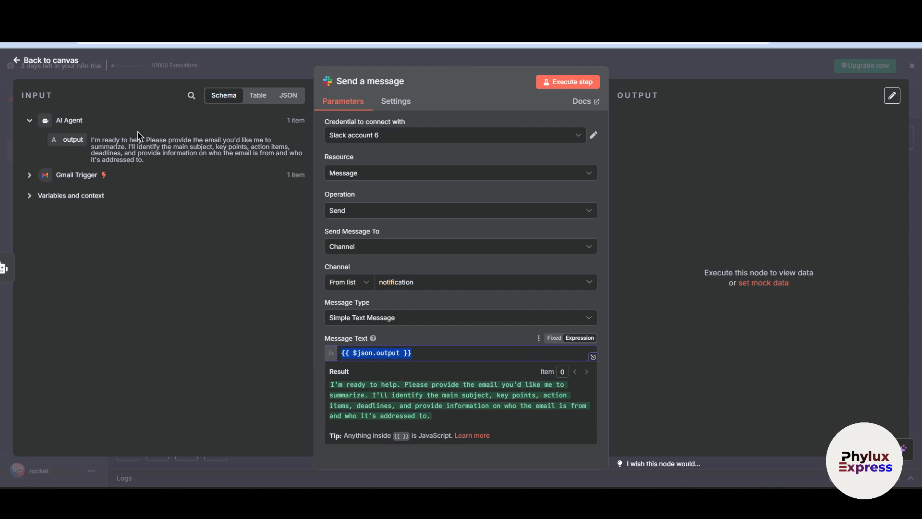
click(211, 77)
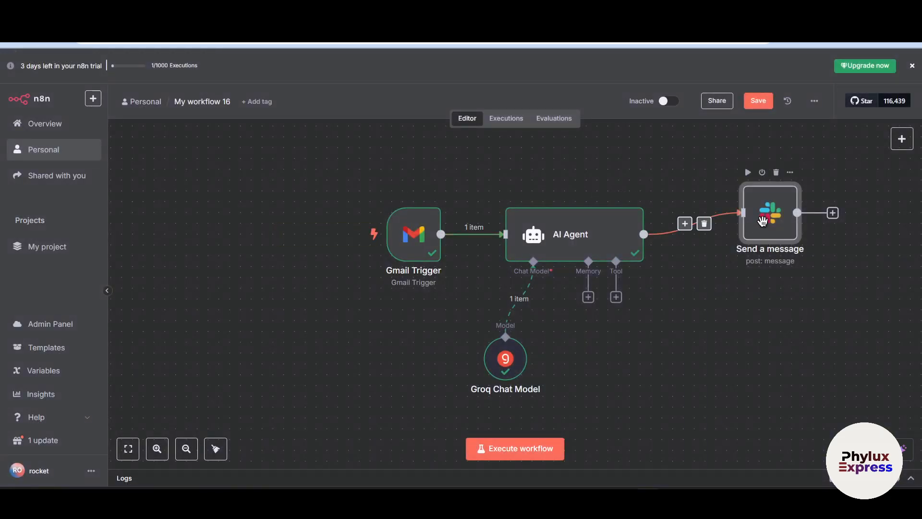
Review the Slack node's Message Text expression and the Gmail Trigger's fetched output
double_click(754, 255)
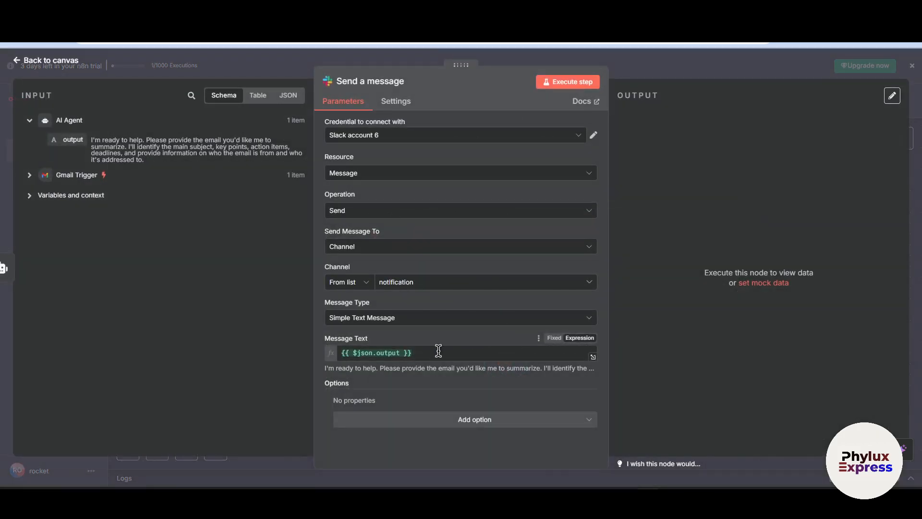
click(397, 353)
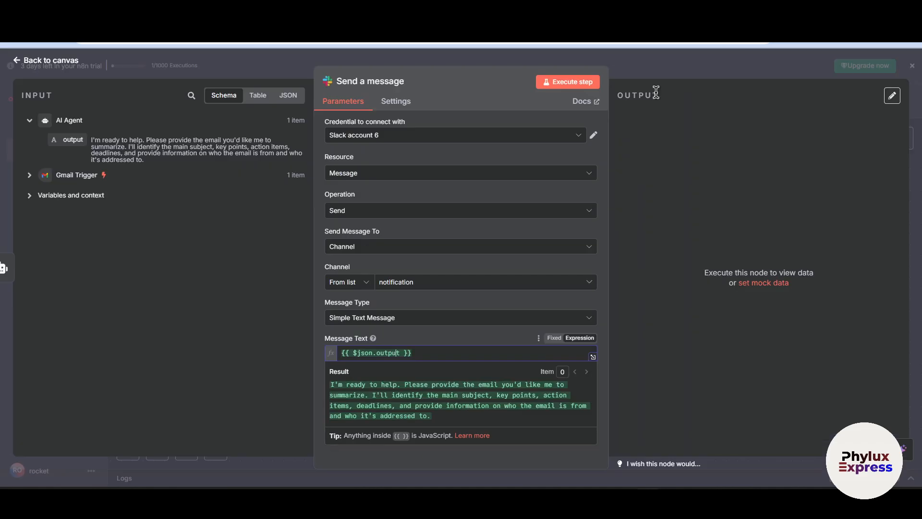
click(652, 66)
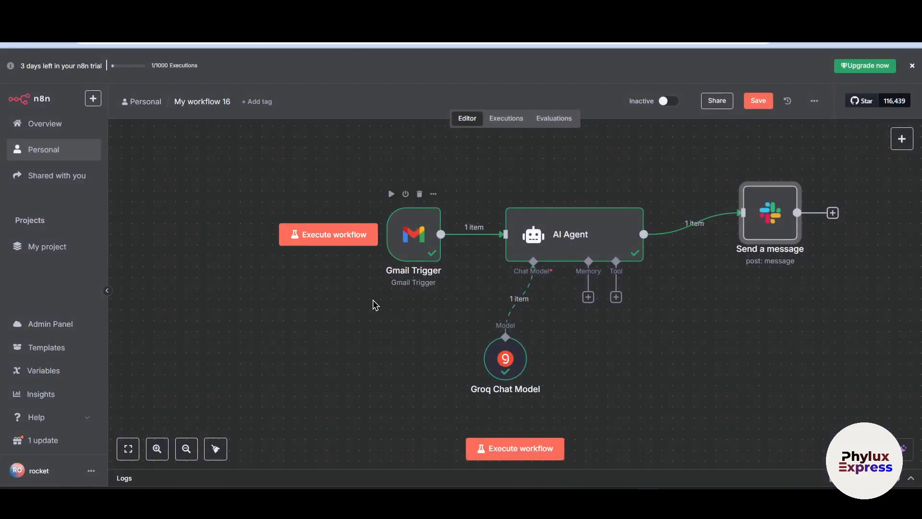
double_click(412, 243)
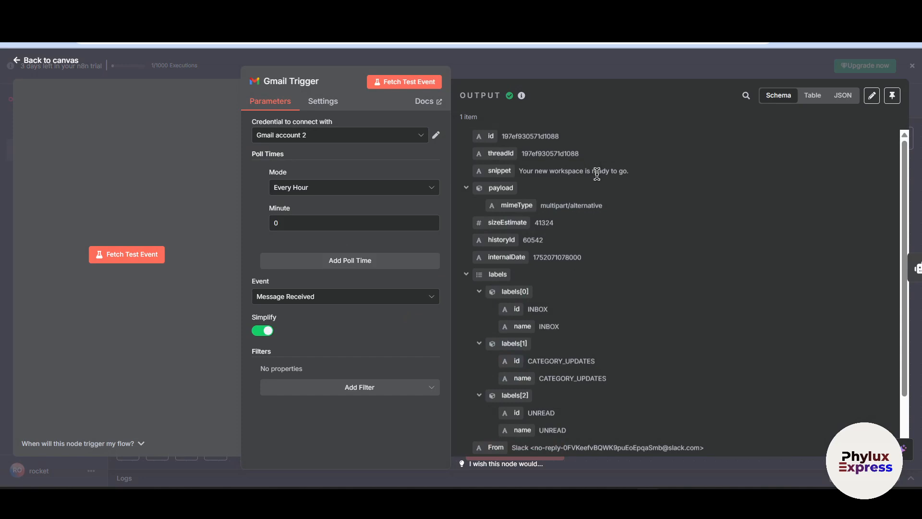
key(Escape)
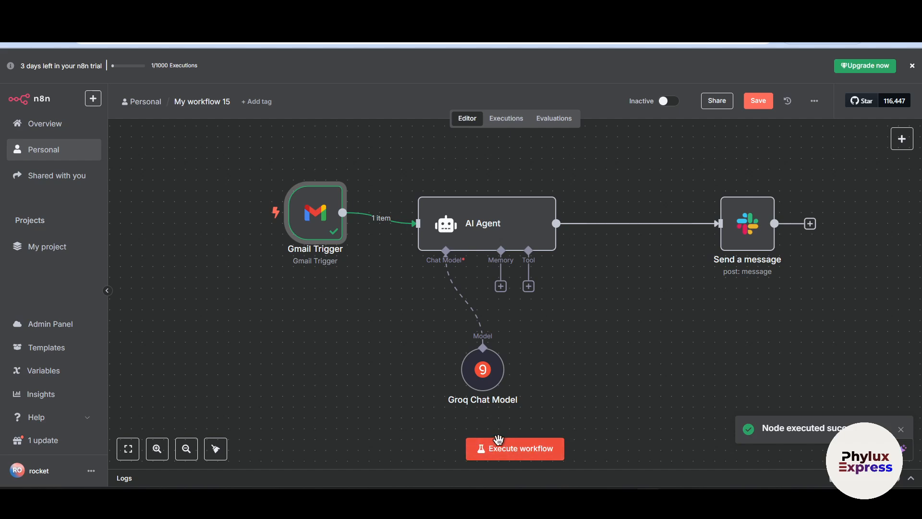
Examine the AI Agent's prompt in My workflow 15, including the {{ $json.snippet }} expression after "Email:"
click(501, 222)
double_click(501, 222)
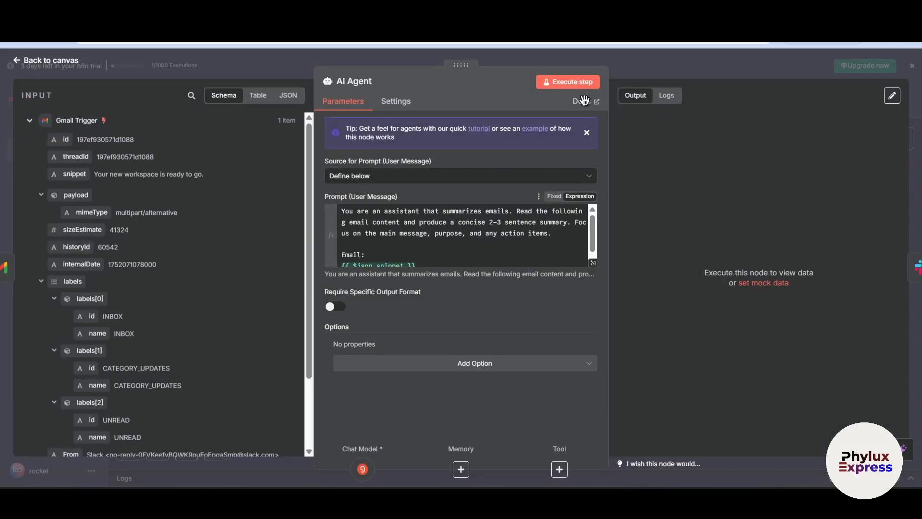
scroll(406, 227, down, 1)
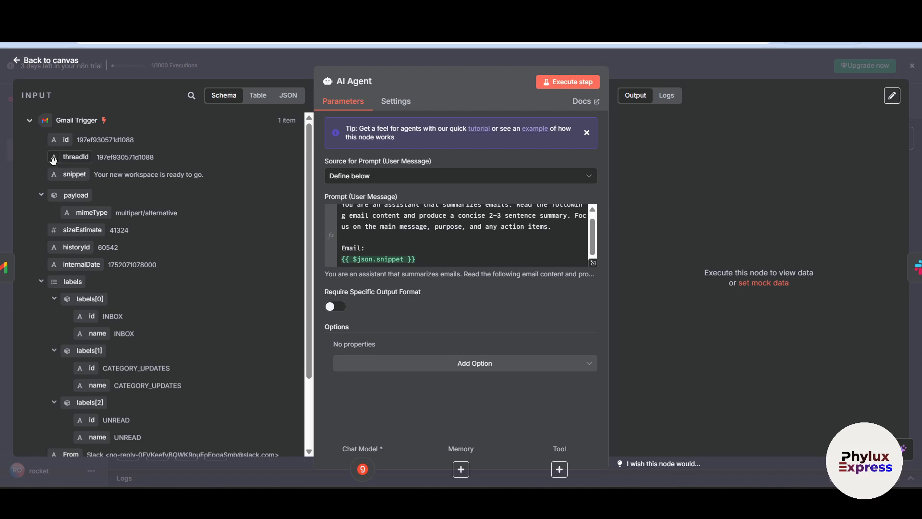
click(423, 259)
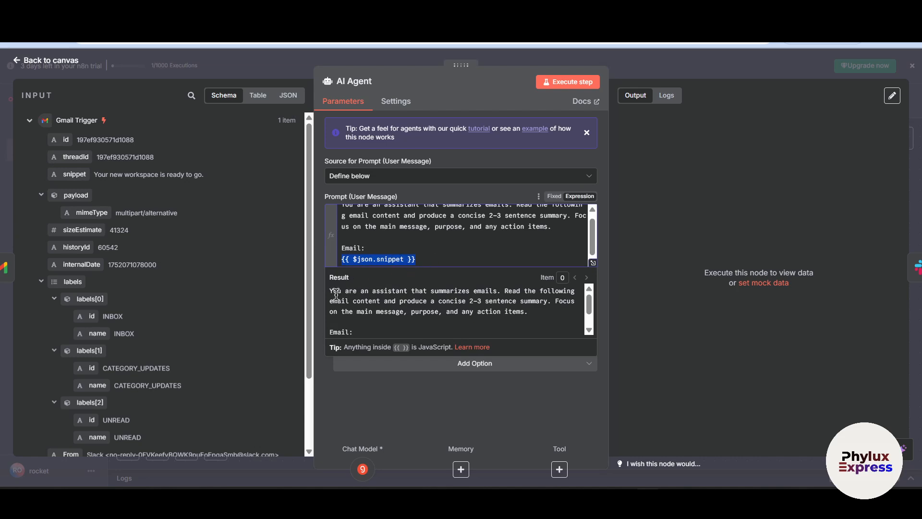
drag(336, 294, 521, 326)
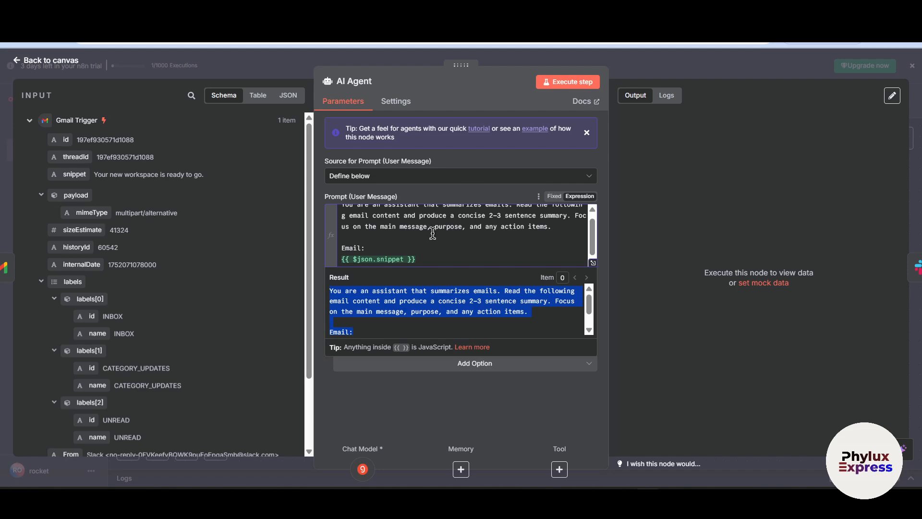
click(632, 64)
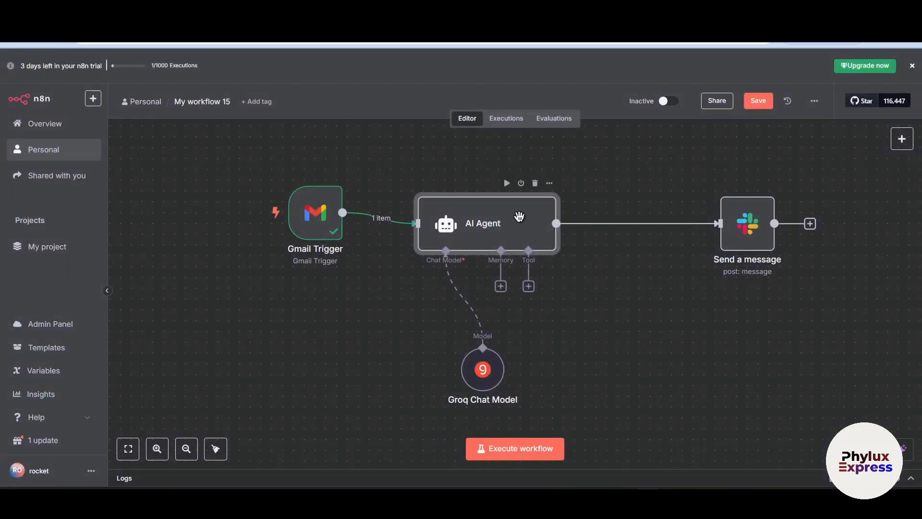
Execute the AI Agent in My workflow 15 with the snippet-based prompt and close its settings
double_click(519, 216)
click(576, 83)
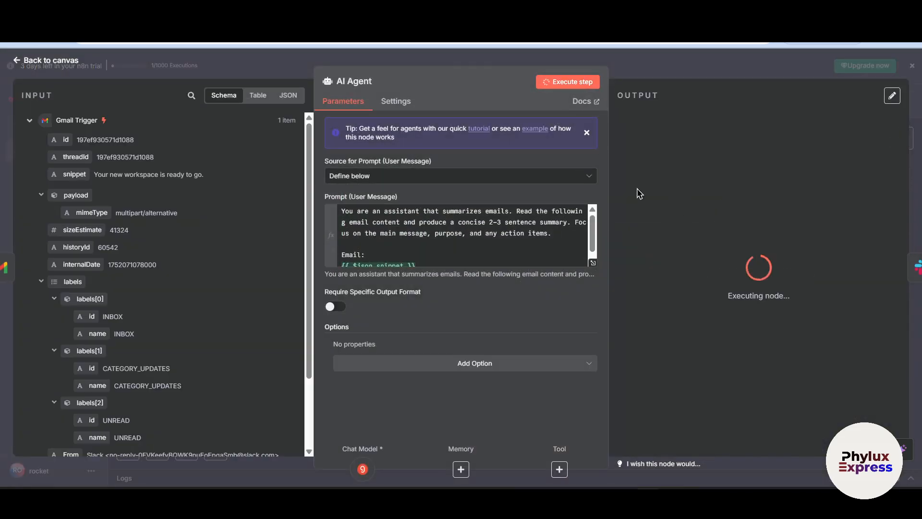
click(623, 72)
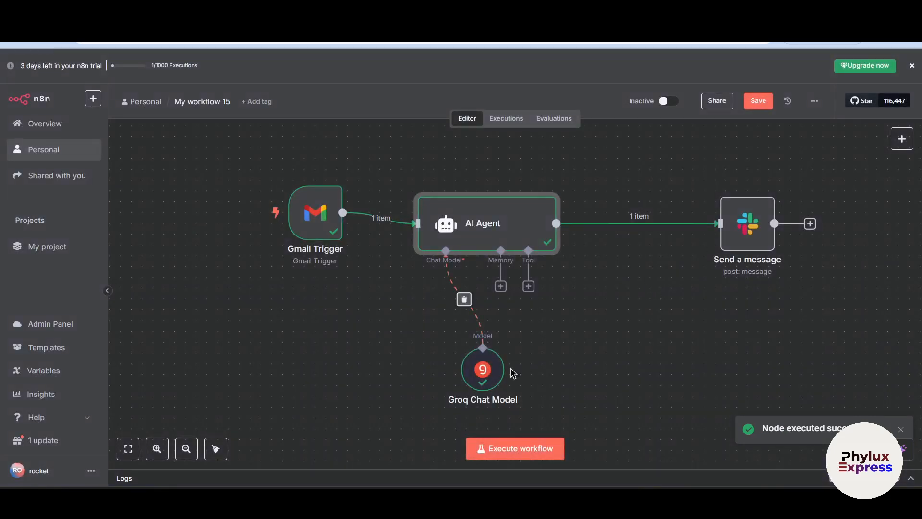
Execute the Slack Send a message node to post the email summary to all-n8n-workflow, and inspect its output
click(755, 220)
key(Return)
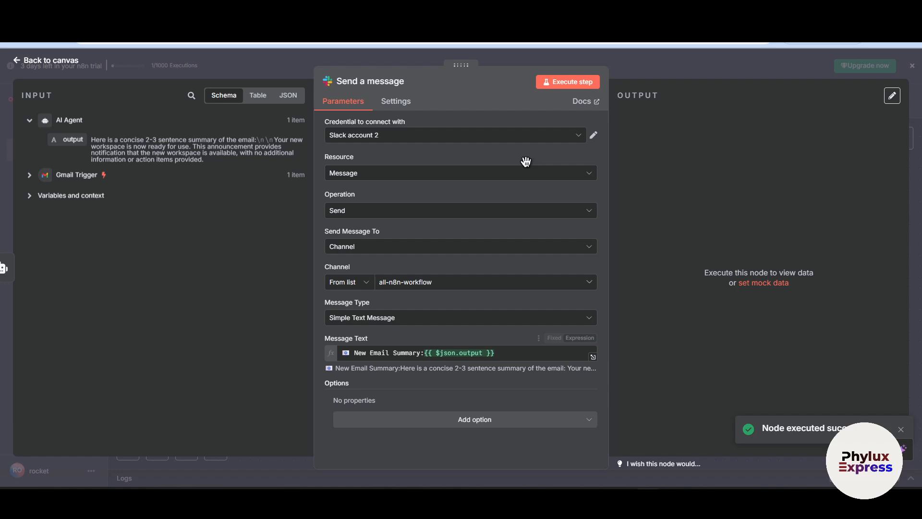
click(557, 83)
scroll(690, 321, down, 2)
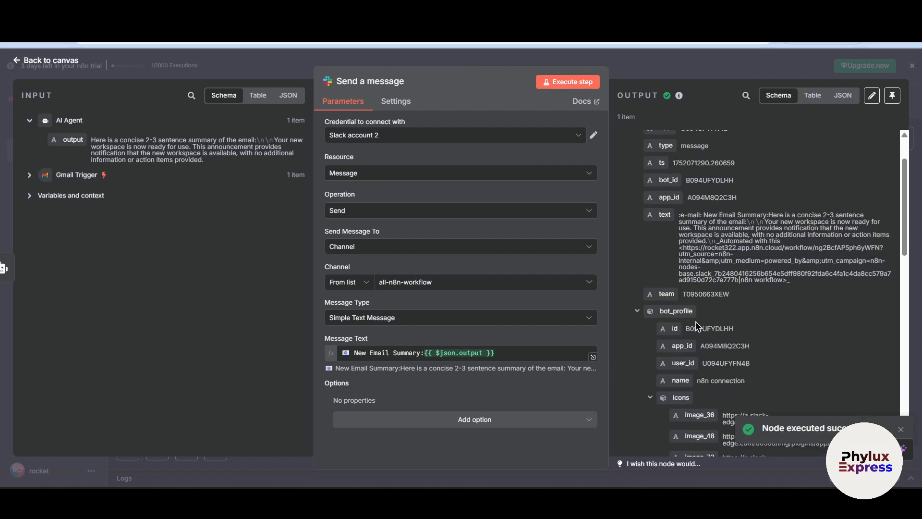
Check the message text in the Slack node's output, and launch the n8n workflow workspace in Slack in a new browser tab
scroll(694, 336, up, 2)
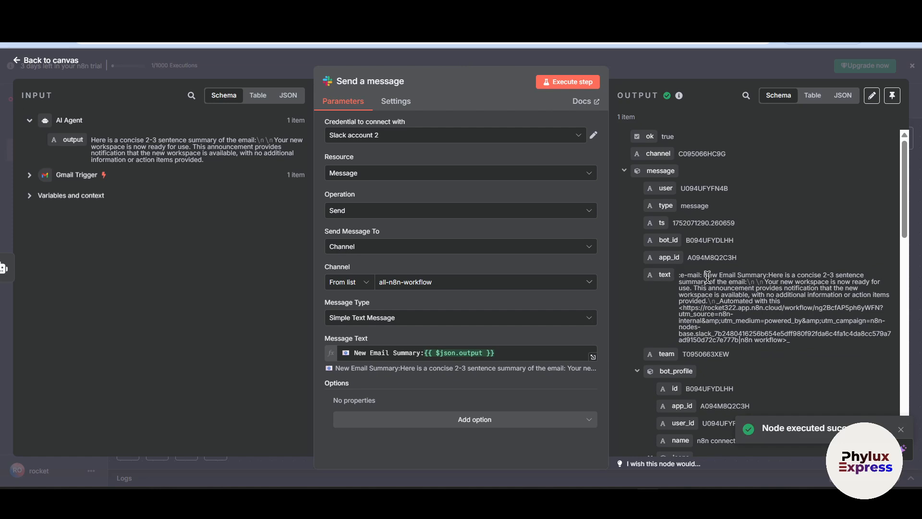
drag(704, 275, 732, 355)
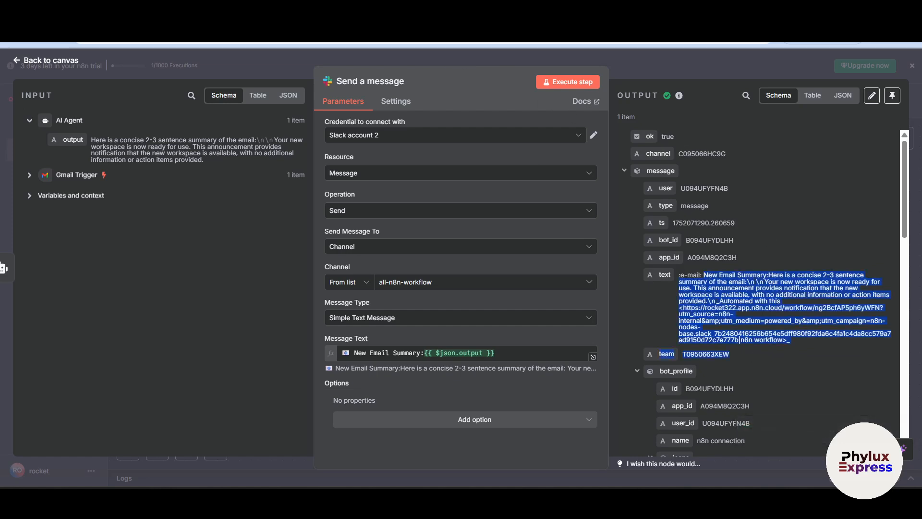
key(ctrl+t)
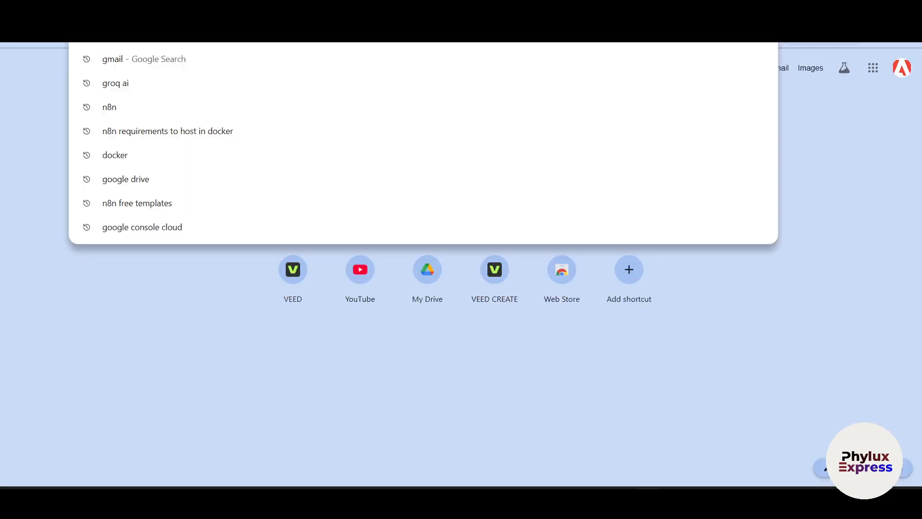
text(slack)
key(Return)
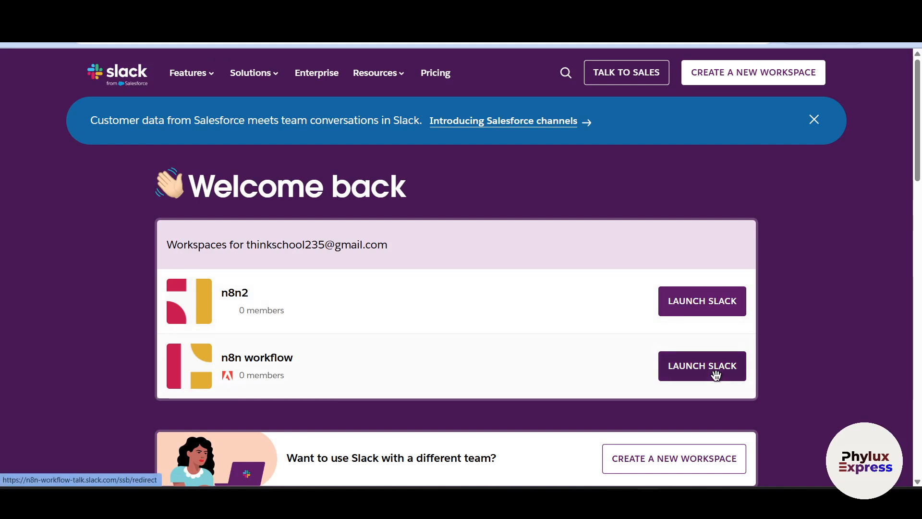
click(676, 376)
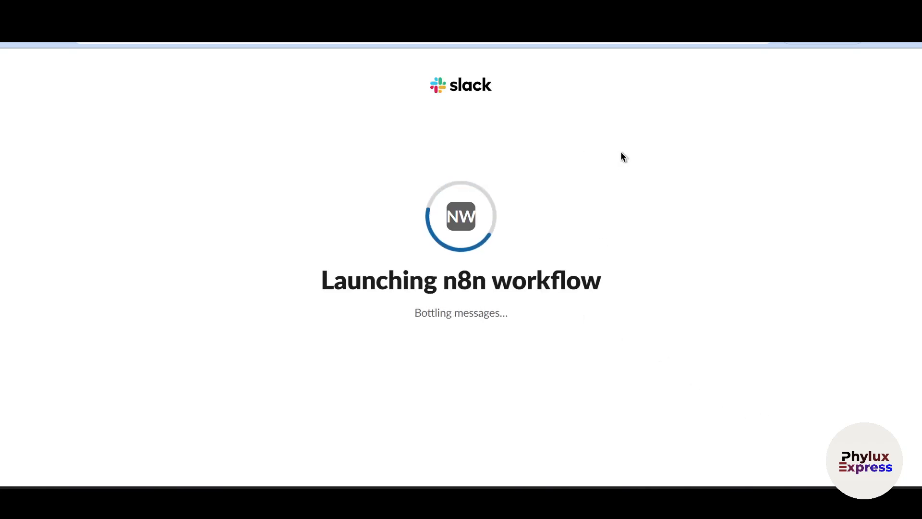
click(543, 330)
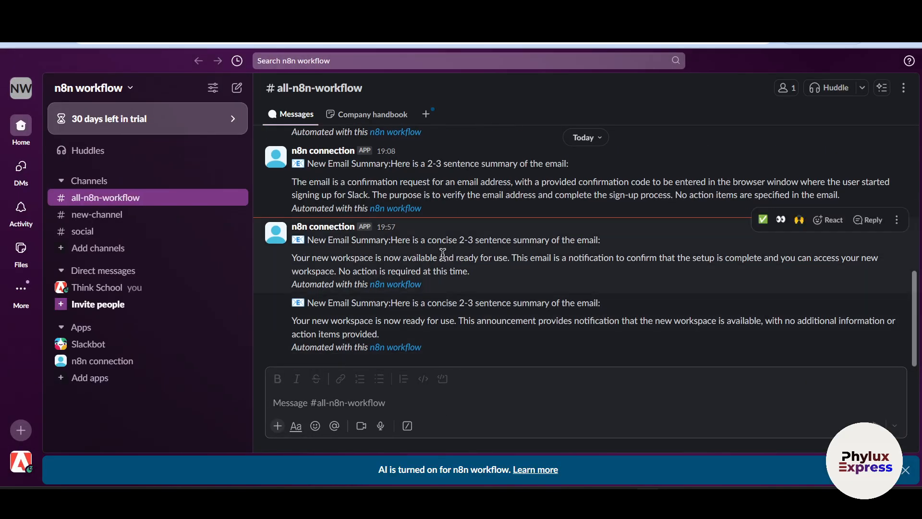
Read the two latest New Email Summary messages from n8n connection in the all-n8n-workflow channel
drag(310, 238, 365, 255)
click(315, 278)
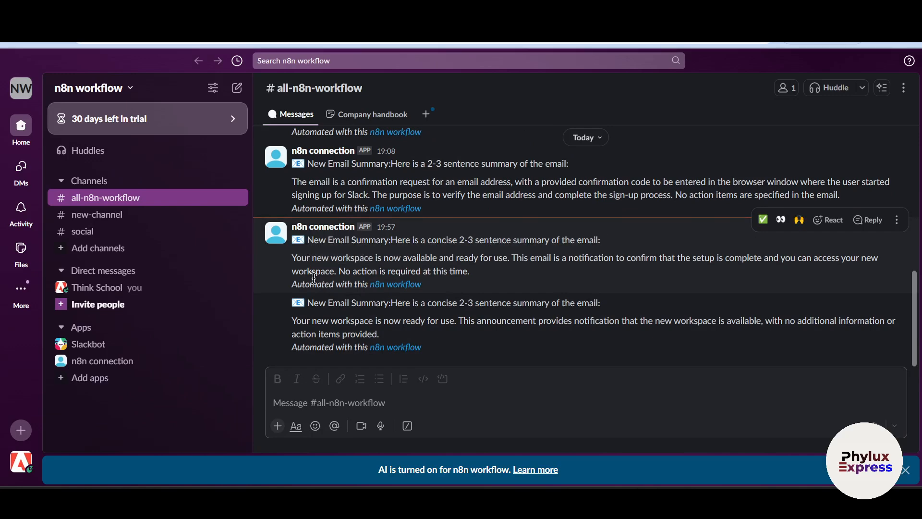
drag(303, 260, 375, 256)
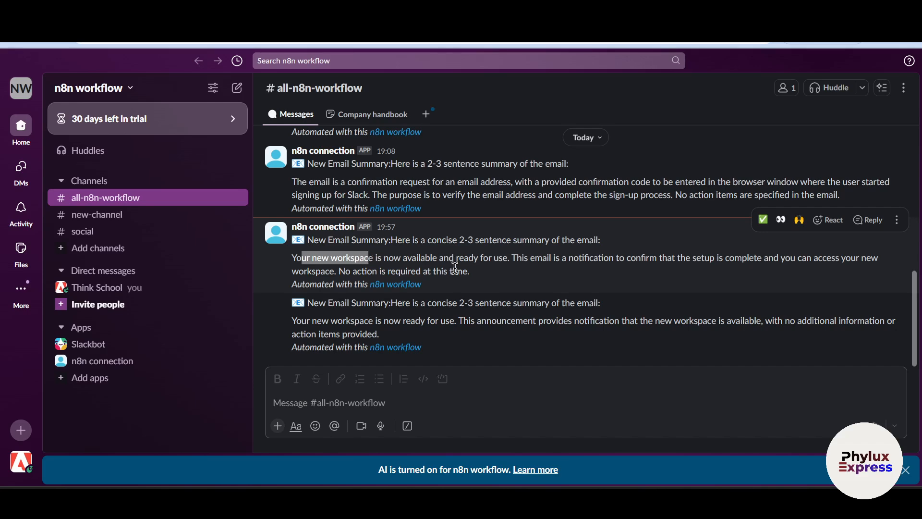
drag(293, 326, 453, 321)
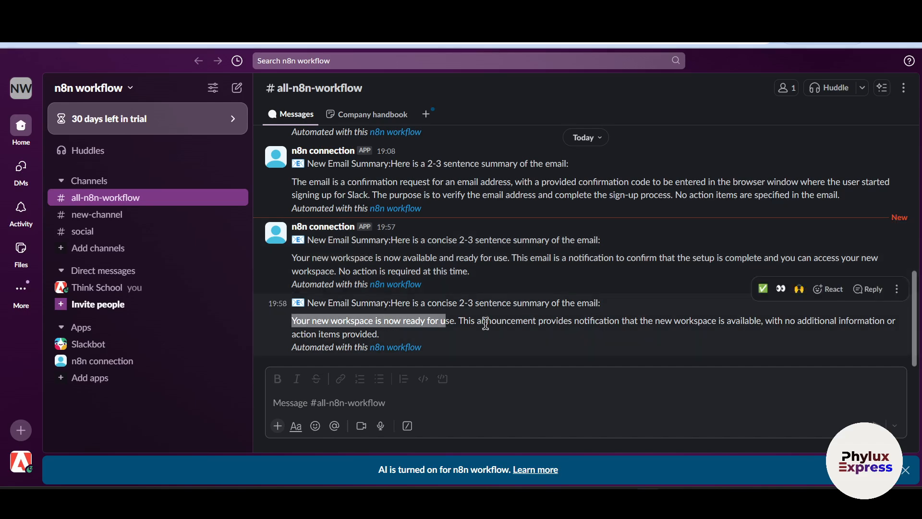
scroll(538, 306, up, 3)
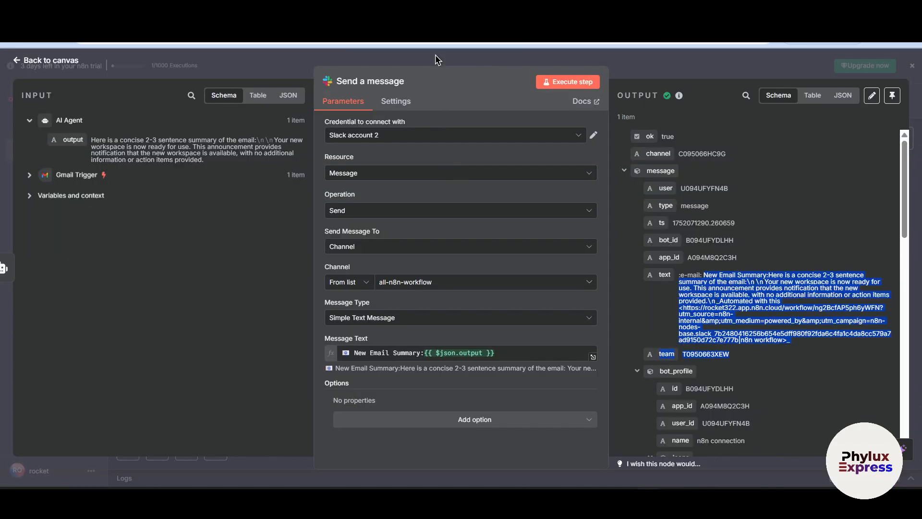
Return to n8n, close the Slack node's settings, and move the Gmail Trigger down and away from the AI Agent, and the AI Agent slightly lower
key(Escape)
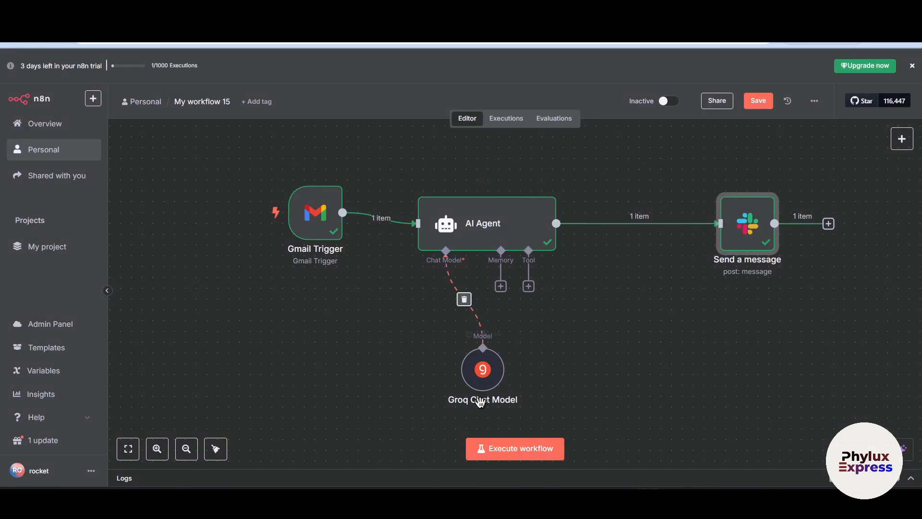
mouse_move(311, 224)
drag(312, 223, 236, 288)
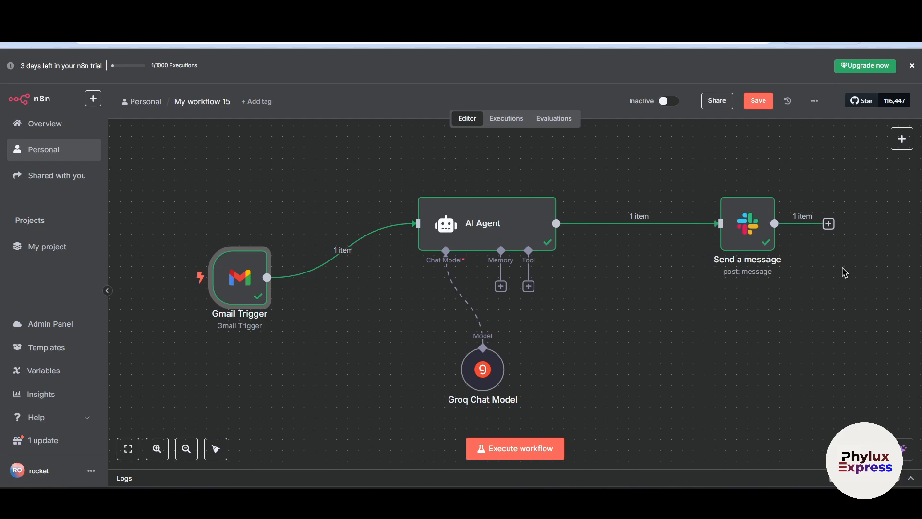
mouse_move(258, 301)
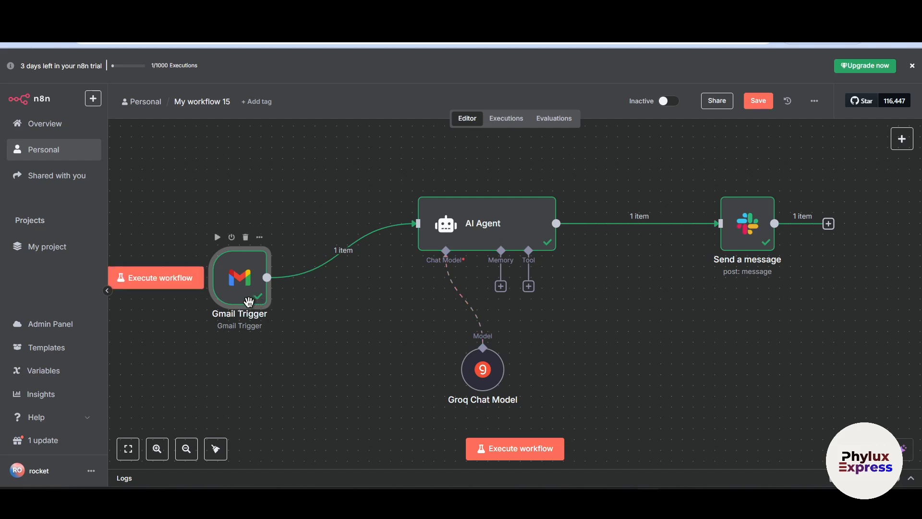
drag(276, 283, 345, 272)
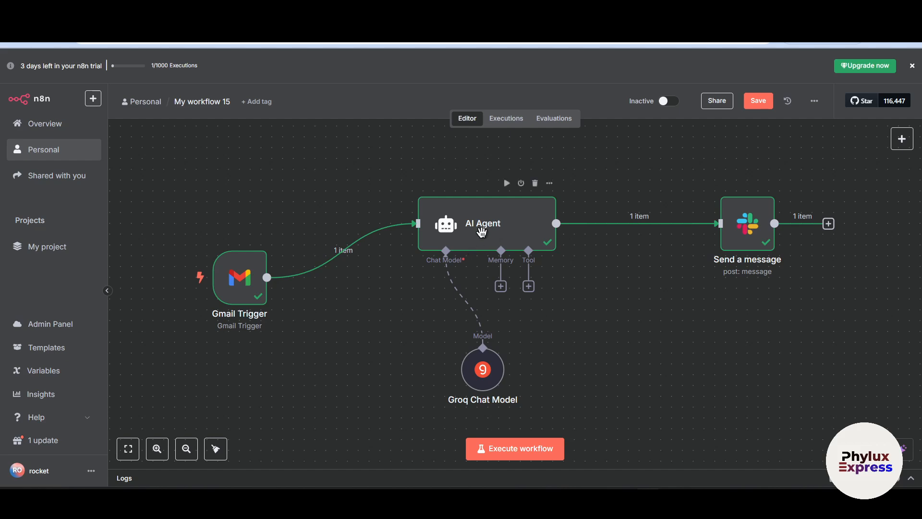
drag(481, 230, 486, 241)
Switch to Perplexity and ask "I want build notification worflow for free"
key(ctrl+t)
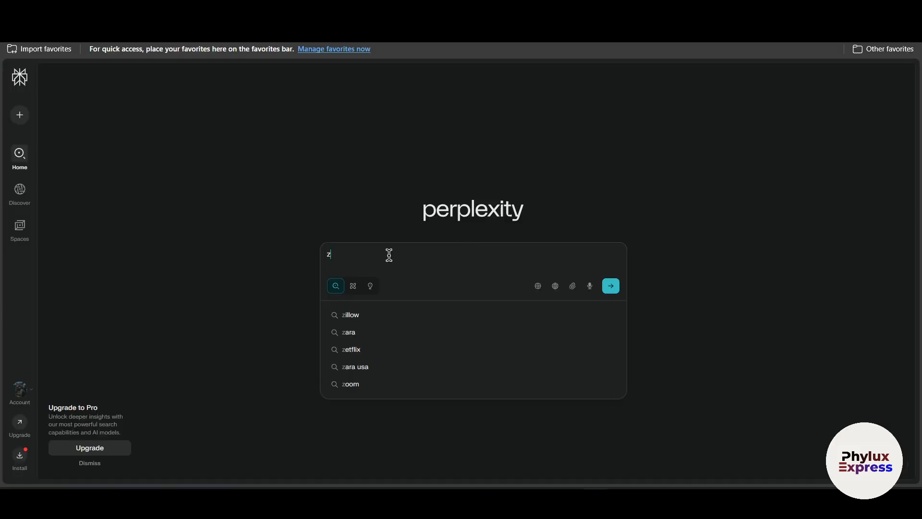
key(BackSpace)
text(z)
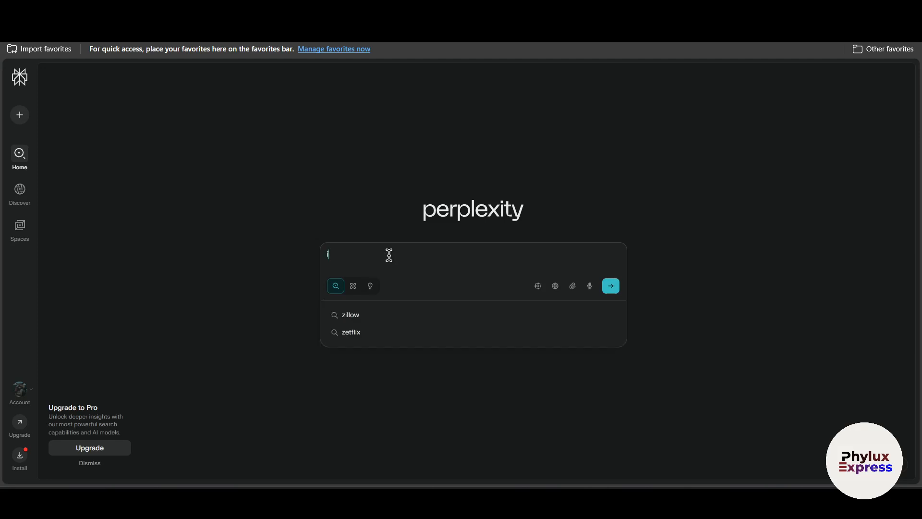
key(BackSpace)
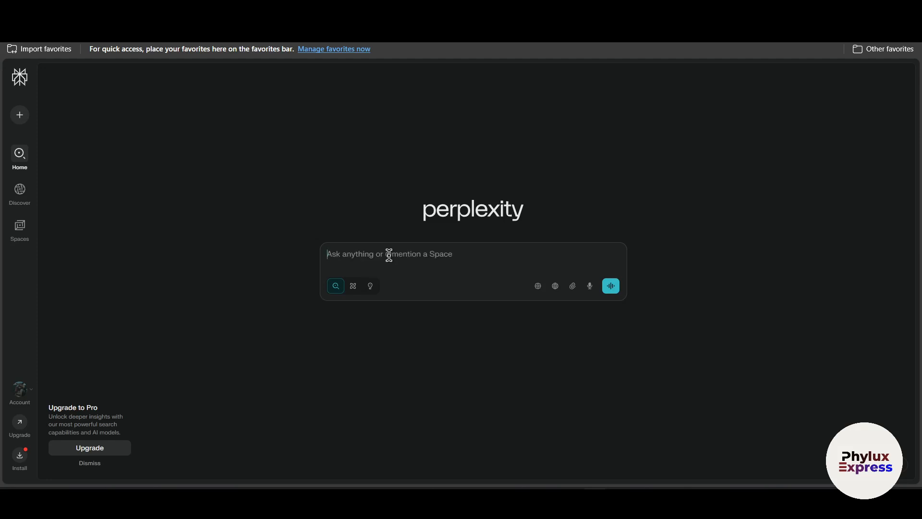
text(I want bui)
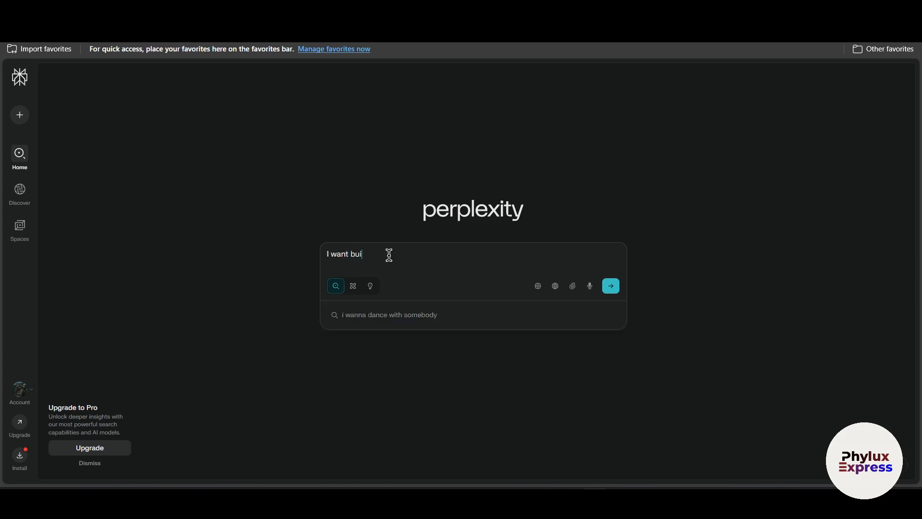
text(ld notification worflow for)
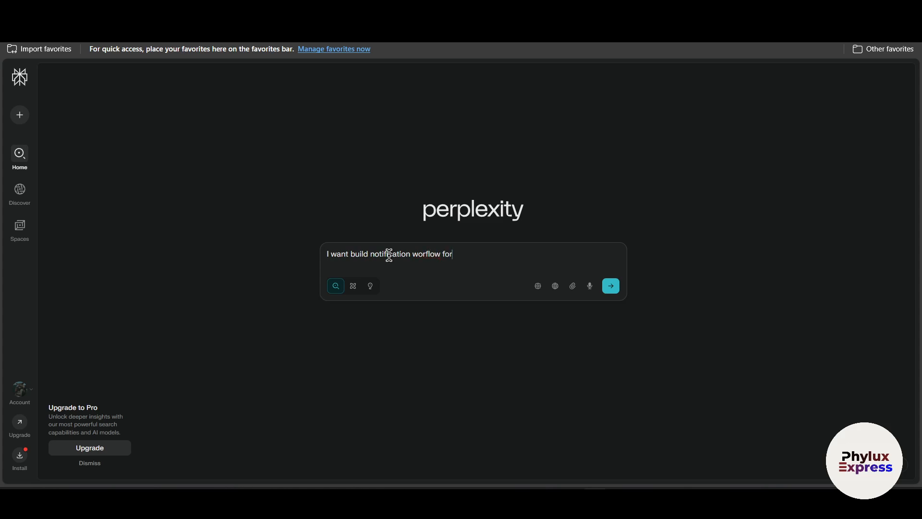
text( free)
key(Return)
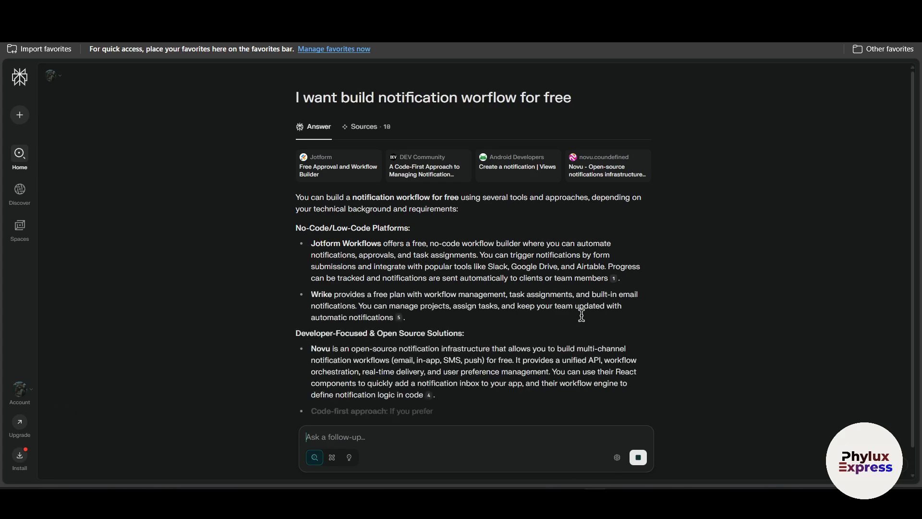
Skim the Perplexity answer and resubmit the question as "I want build notification worflow for free in n8n"
text(zz)
scroll(510, 304, down, 3)
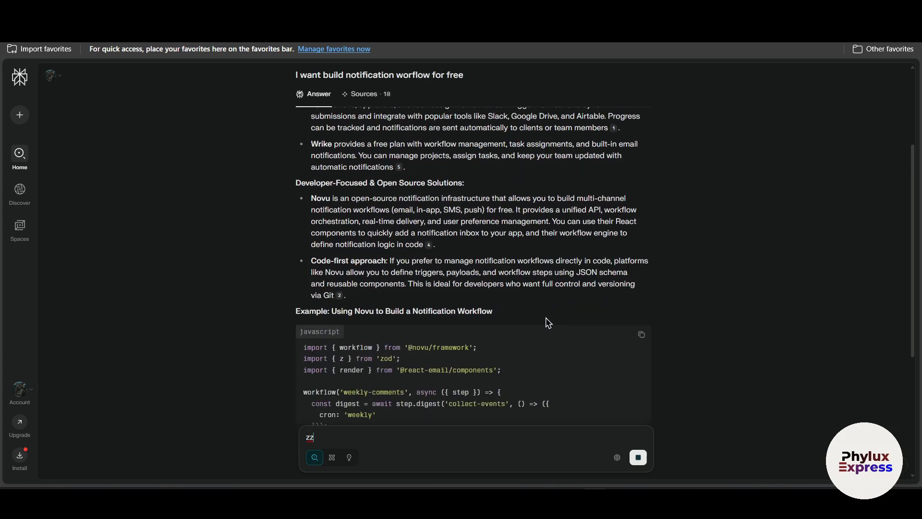
scroll(548, 319, up, 1)
scroll(494, 140, up, 3)
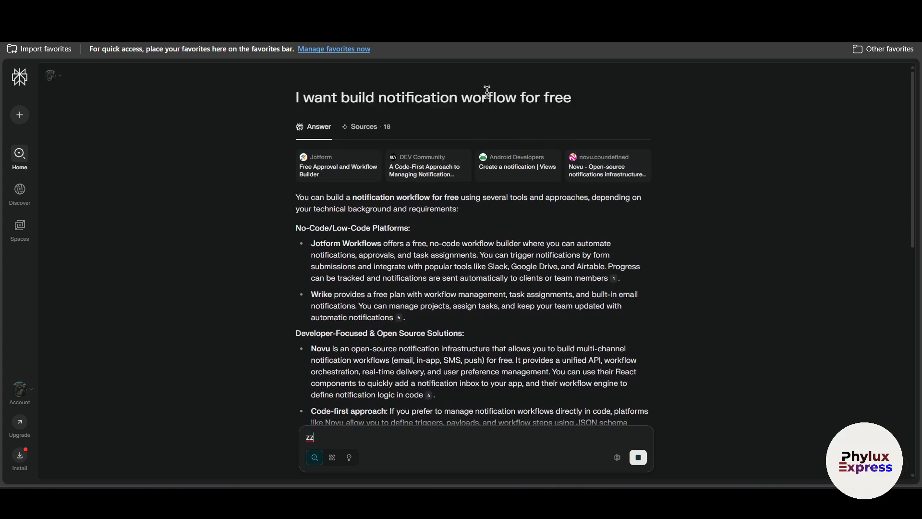
click(644, 98)
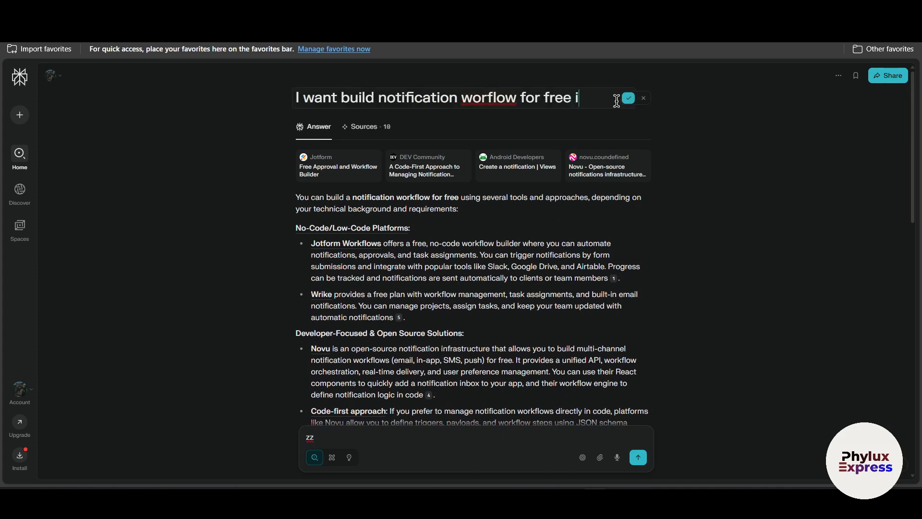
text(8n)
key(Return)
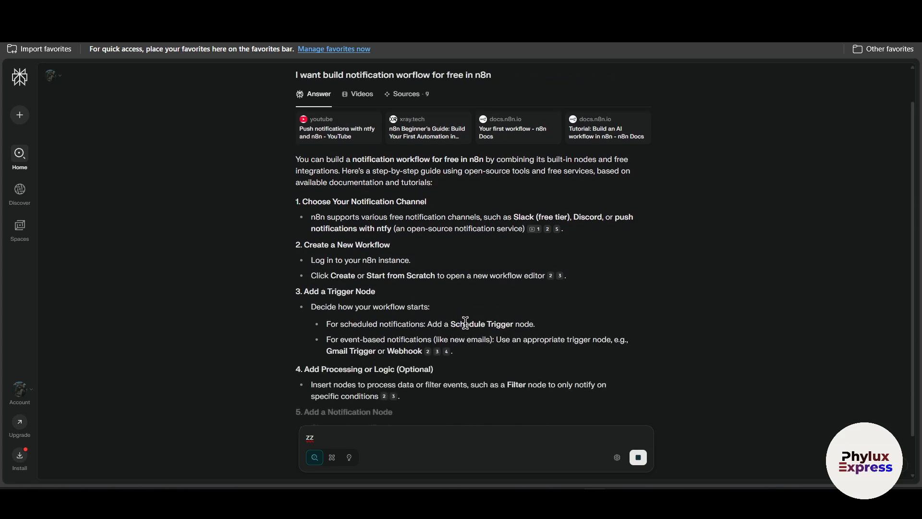
Look over the start of the n8n notification workflow answer, and switch back to the My workflow 15 canvas in n8n
scroll(452, 312, up, 5)
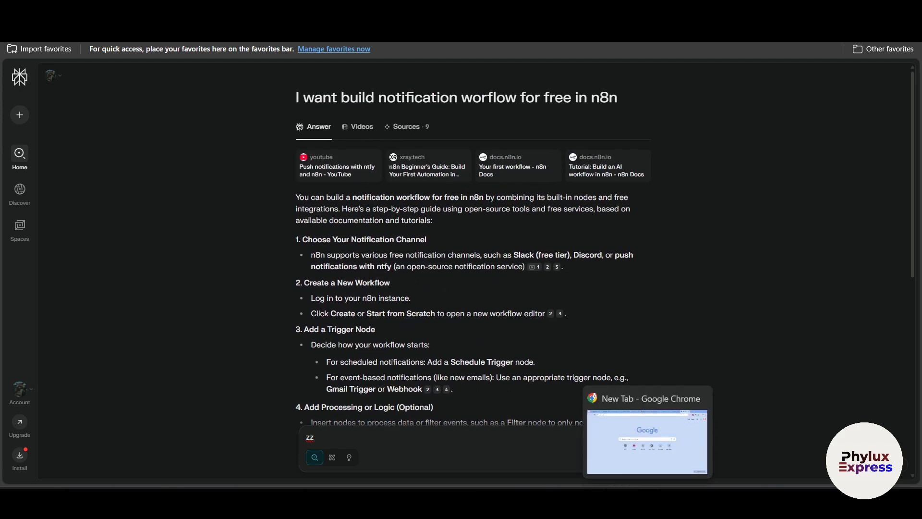
click(648, 502)
click(648, 502)
click(649, 502)
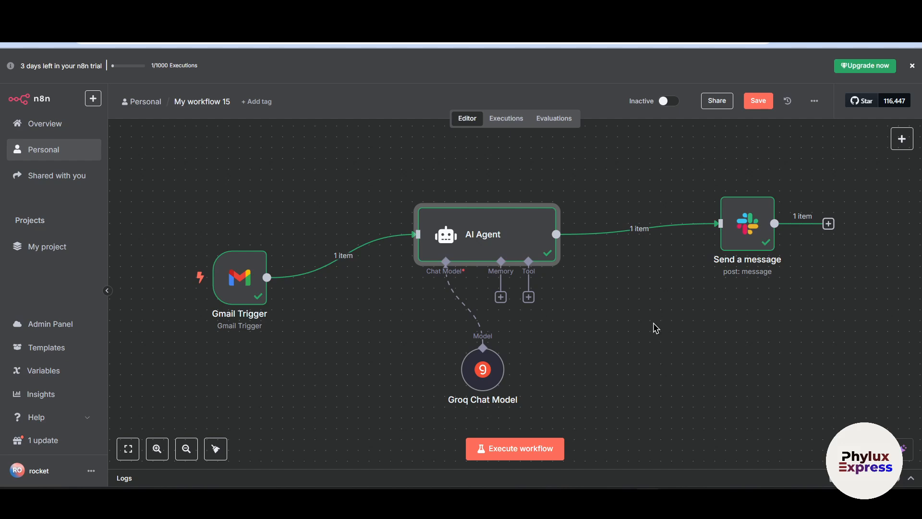
scroll(658, 338, down, 4)
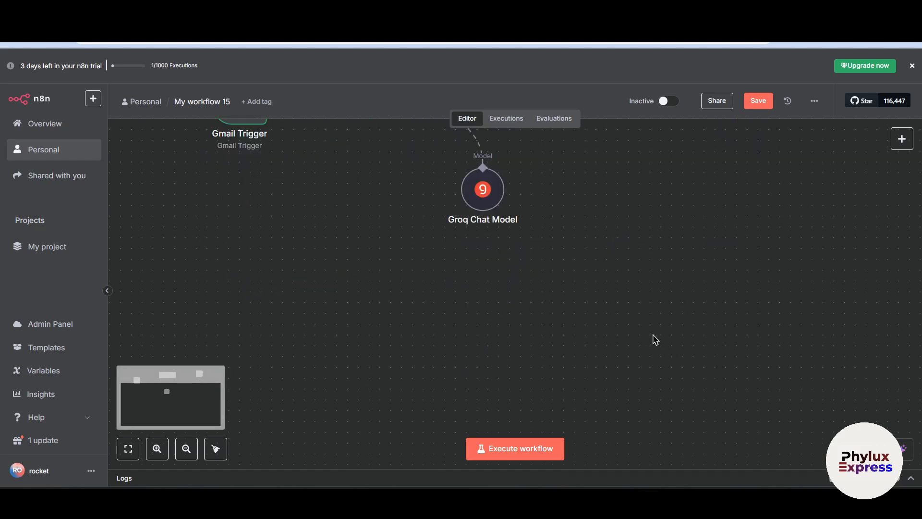
scroll(622, 346, up, 3)
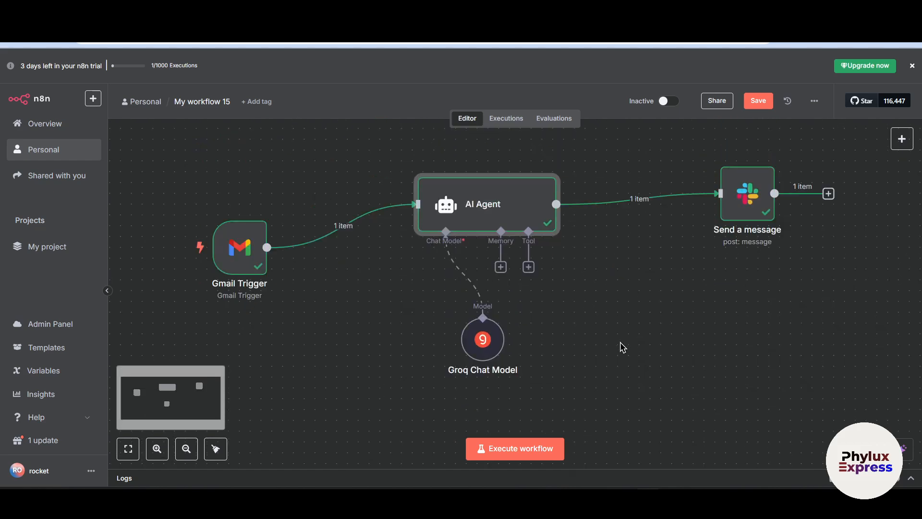